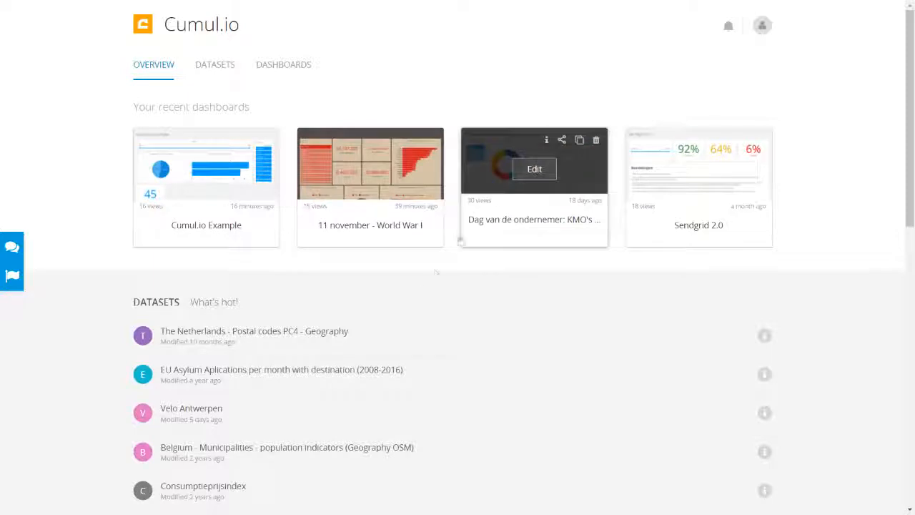
# - Browse the overview and Datasets, list the five dashboards, and open the avatar account menu
pyautogui.scroll(-5, 486, 336)
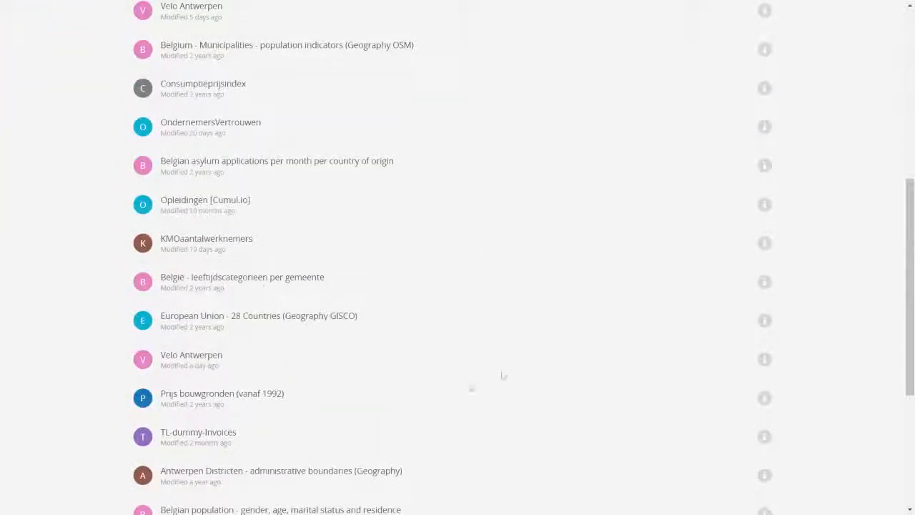
pyautogui.scroll(5, 488, 218)
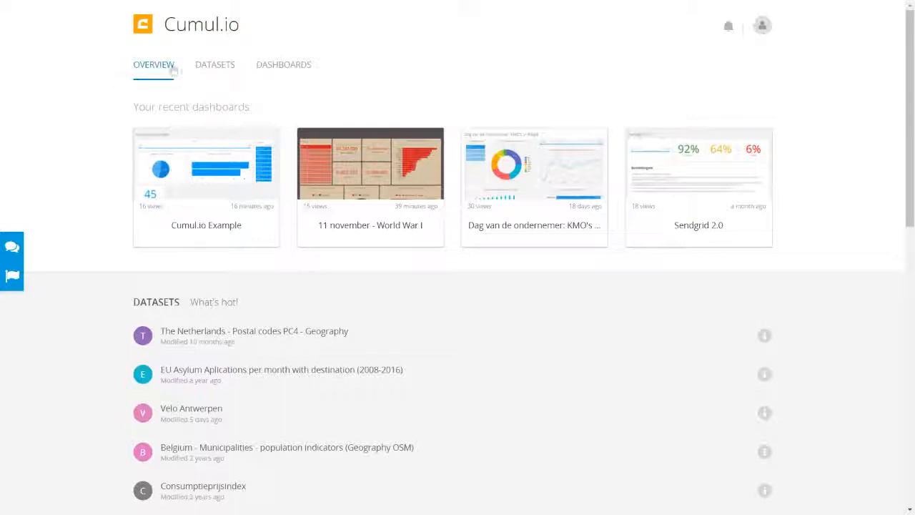
pyautogui.click(221, 67)
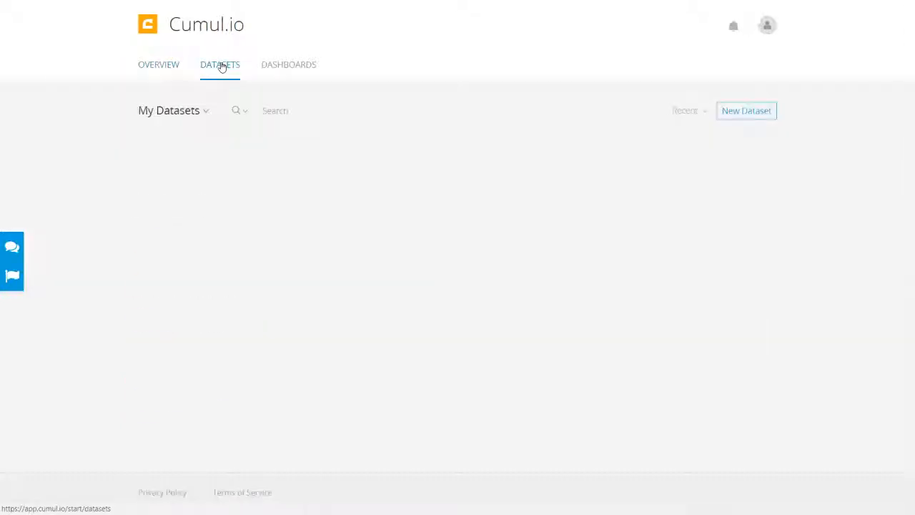
pyautogui.click(279, 67)
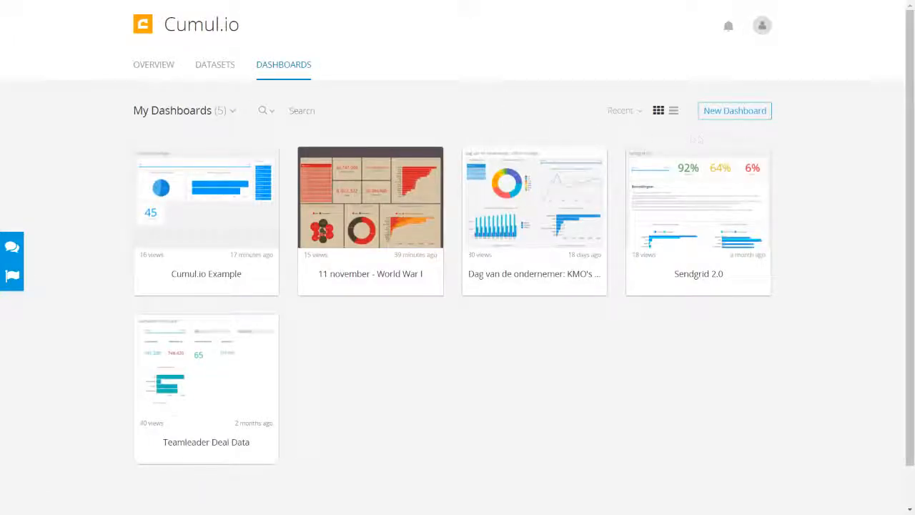
pyautogui.click(761, 26)
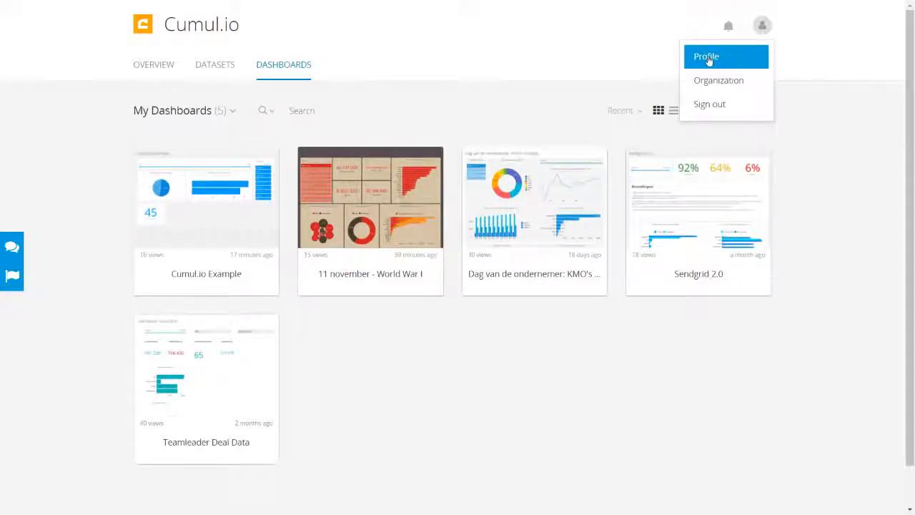
# - Open Profile, check the Plans & Billing details, then return to Profile Details
pyautogui.click(708, 61)
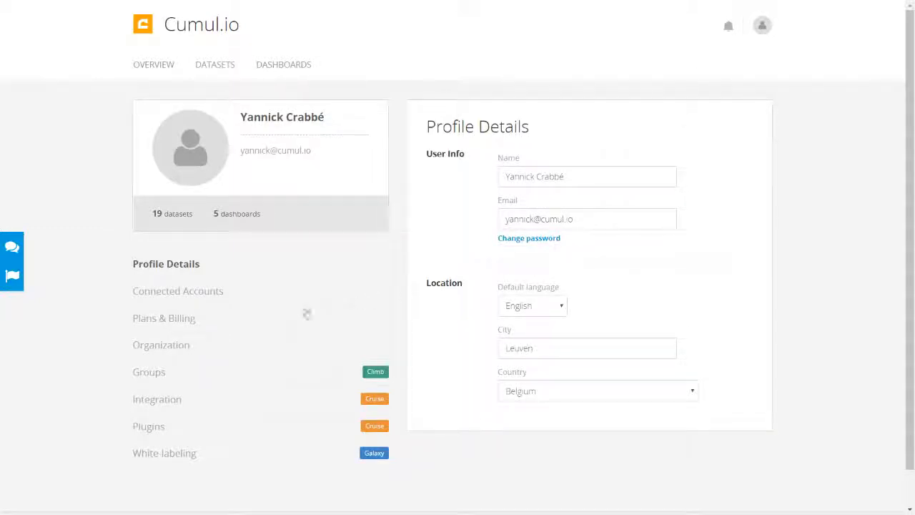
pyautogui.click(178, 321)
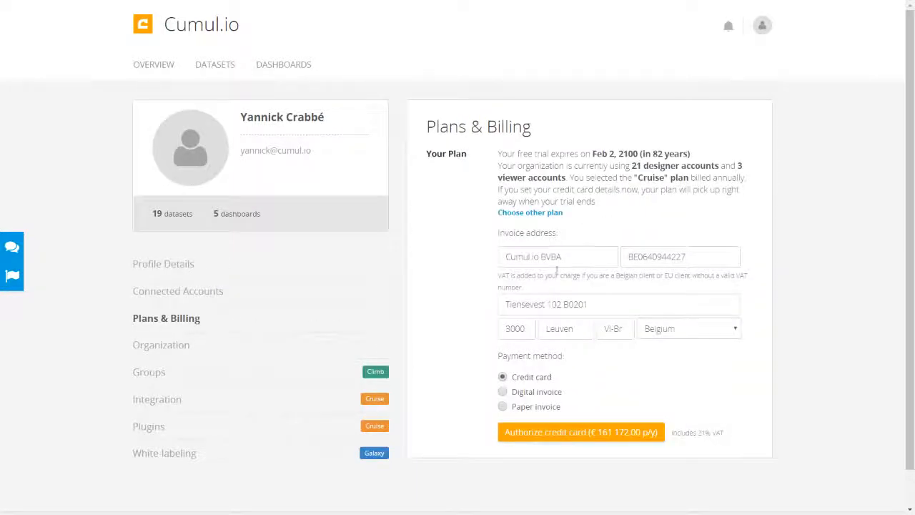
pyautogui.click(189, 264)
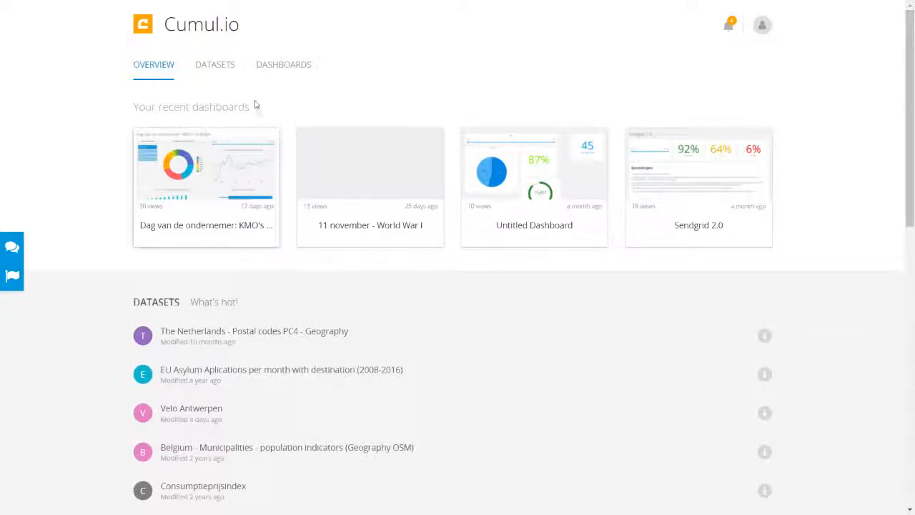
# - From Datasets, start a New Dataset and browse the upload, web-service and database source options
pyautogui.click(220, 65)
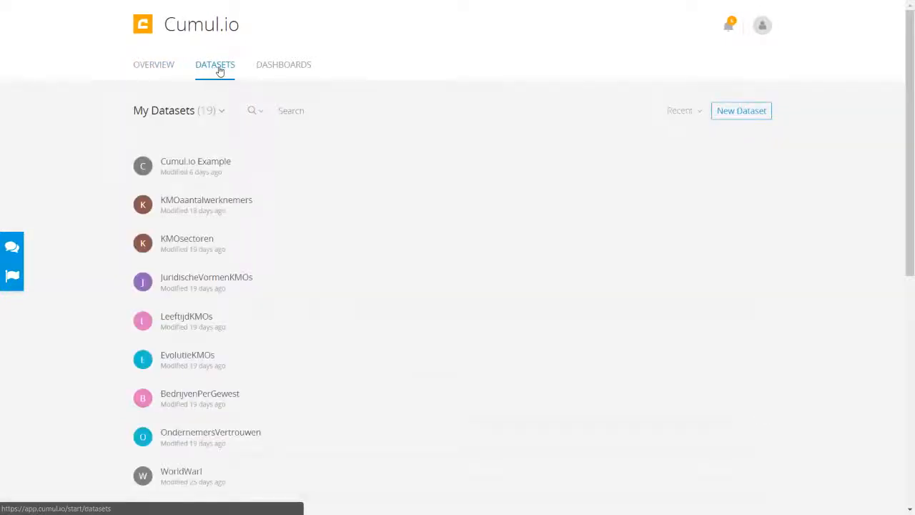
pyautogui.click(718, 120)
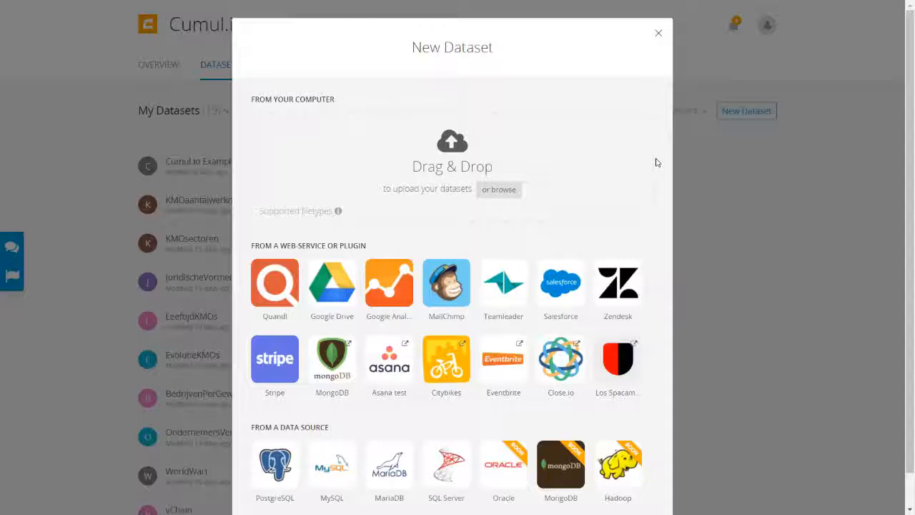
pyautogui.scroll(-1, 660, 160)
pyautogui.scroll(-1, 660, 158)
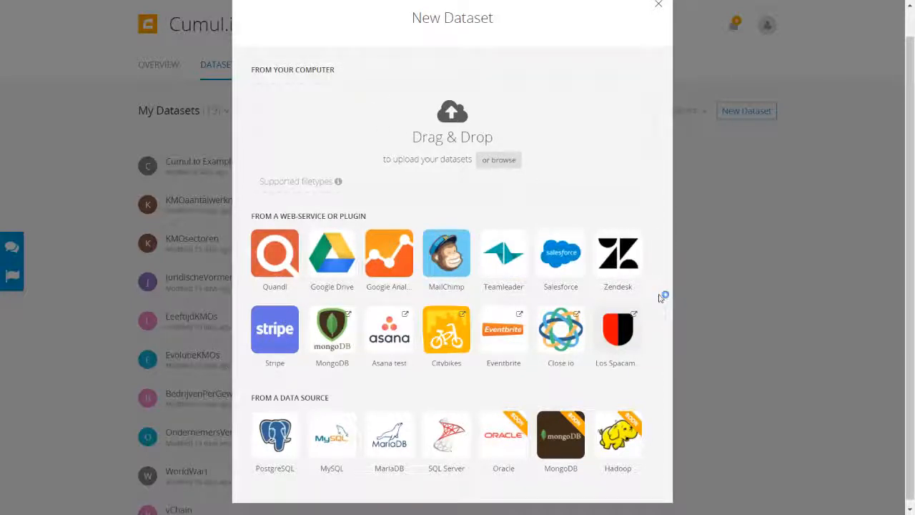
pyautogui.scroll(-1, 662, 296)
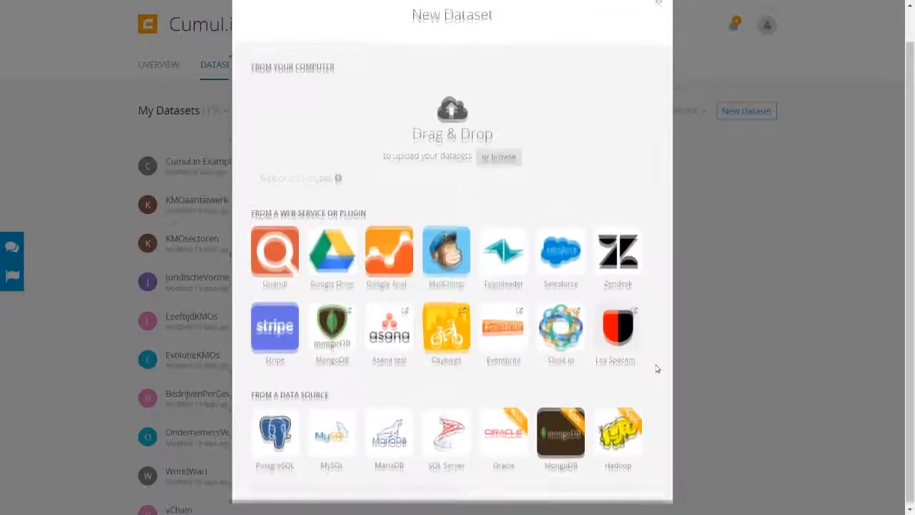
pyautogui.scroll(1, 656, 368)
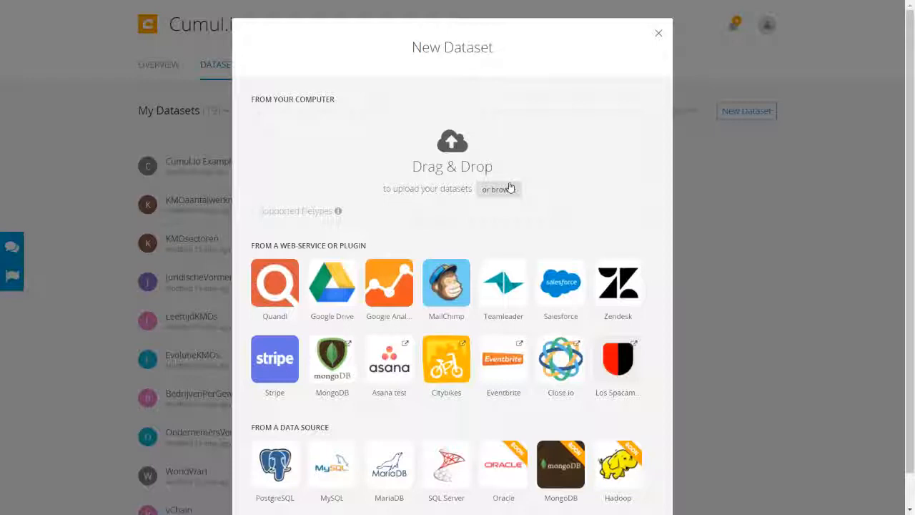
pyautogui.scroll(-1, 654, 231)
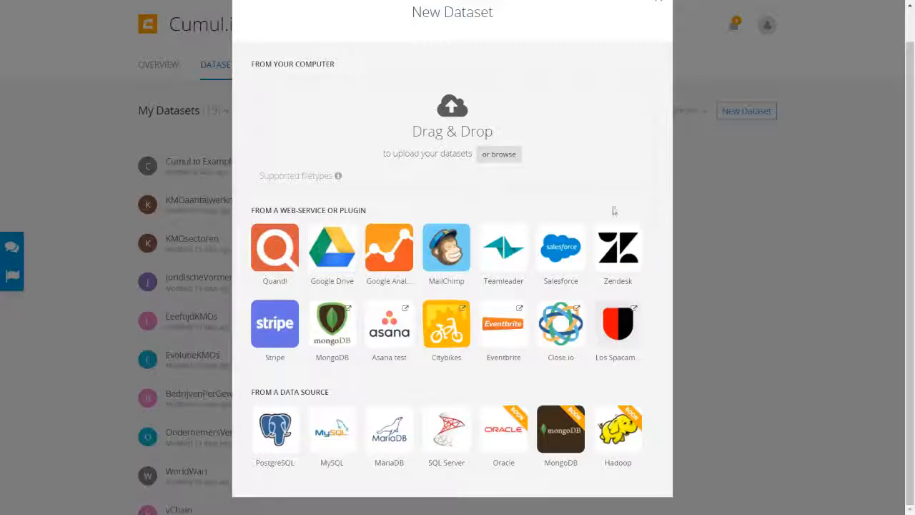
pyautogui.moveTo(508, 258)
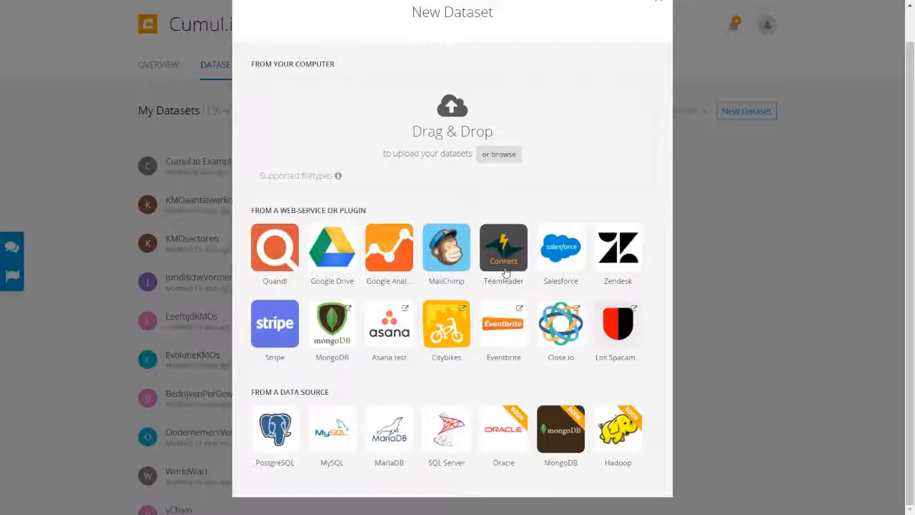
pyautogui.click(505, 269)
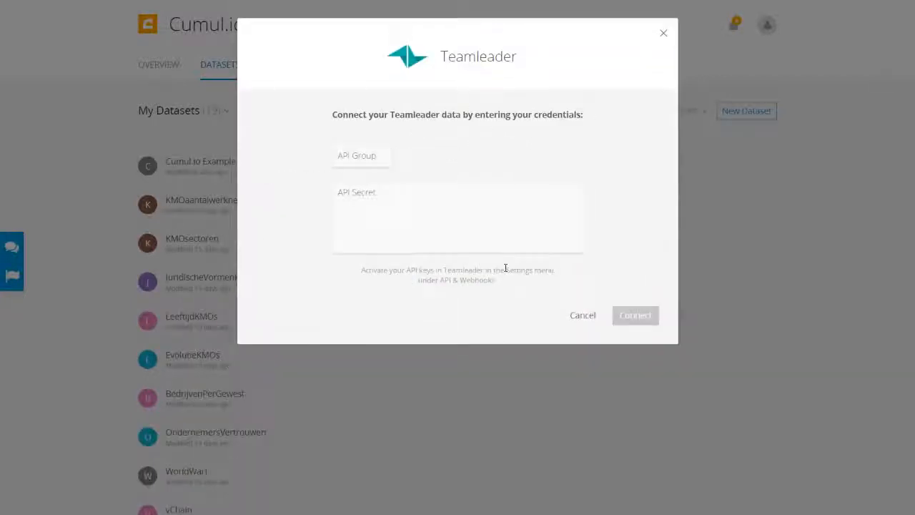
pyautogui.click(367, 158)
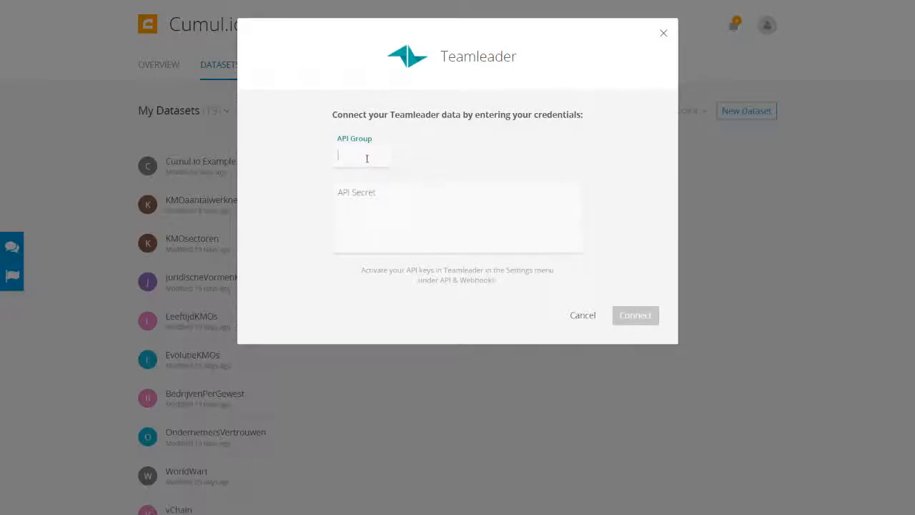
pyautogui.click(378, 193)
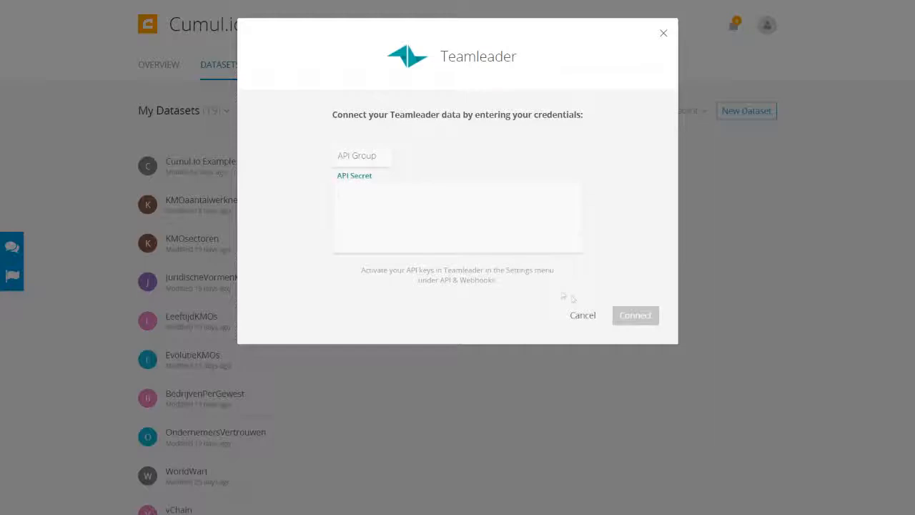
pyautogui.click(583, 317)
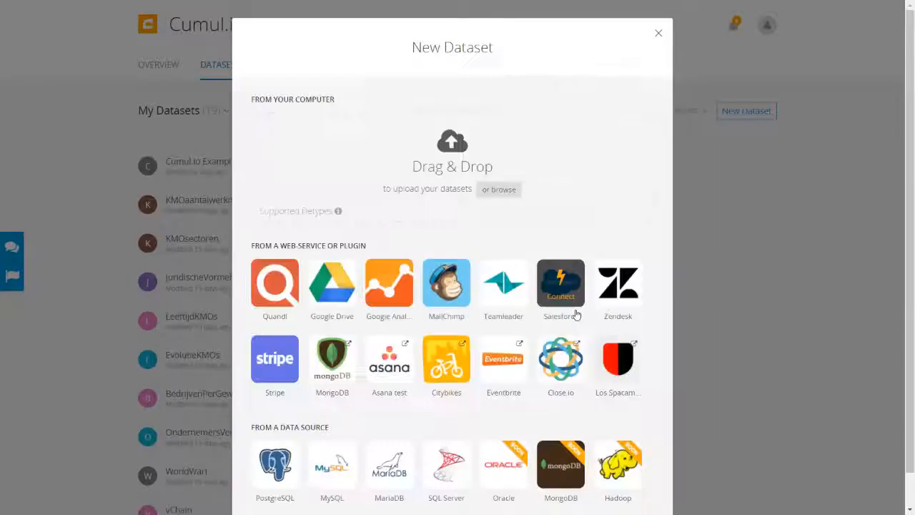
pyautogui.scroll(-1, 659, 350)
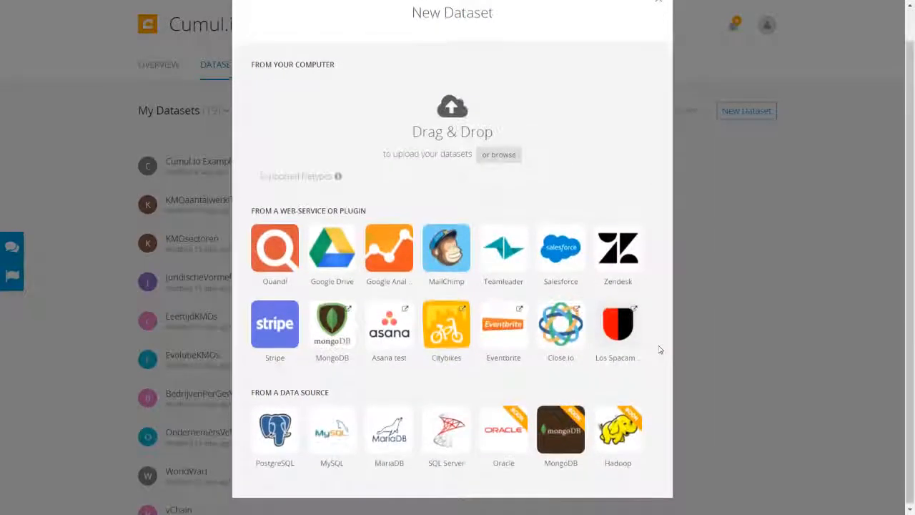
pyautogui.scroll(1, 659, 350)
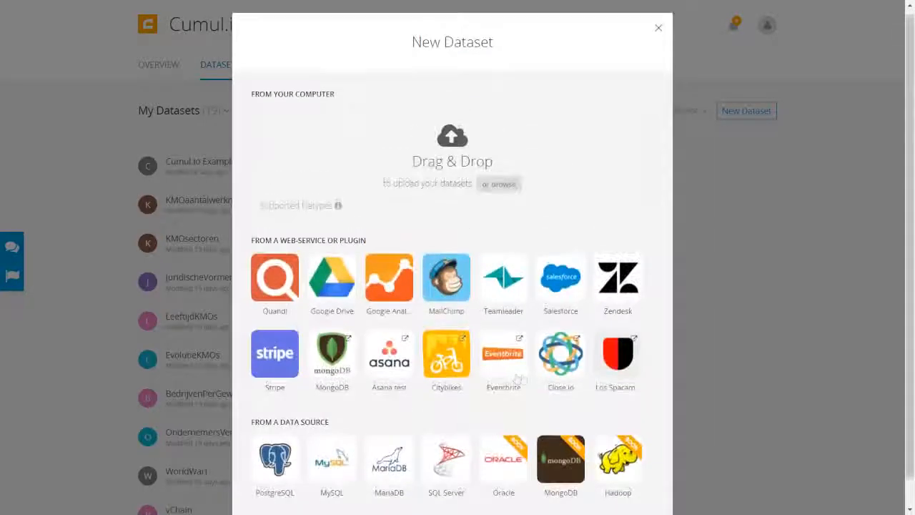
pyautogui.click(273, 472)
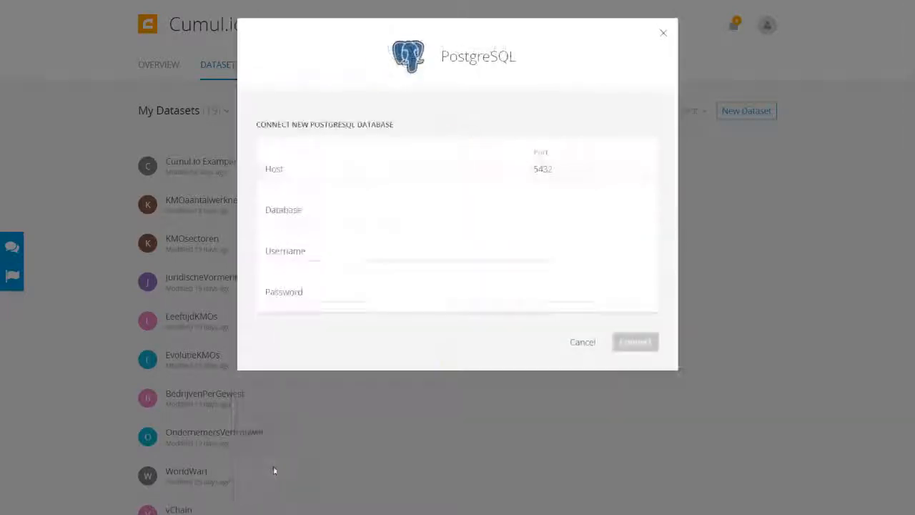
pyautogui.click(326, 171)
pyautogui.click(563, 173)
pyautogui.click(465, 212)
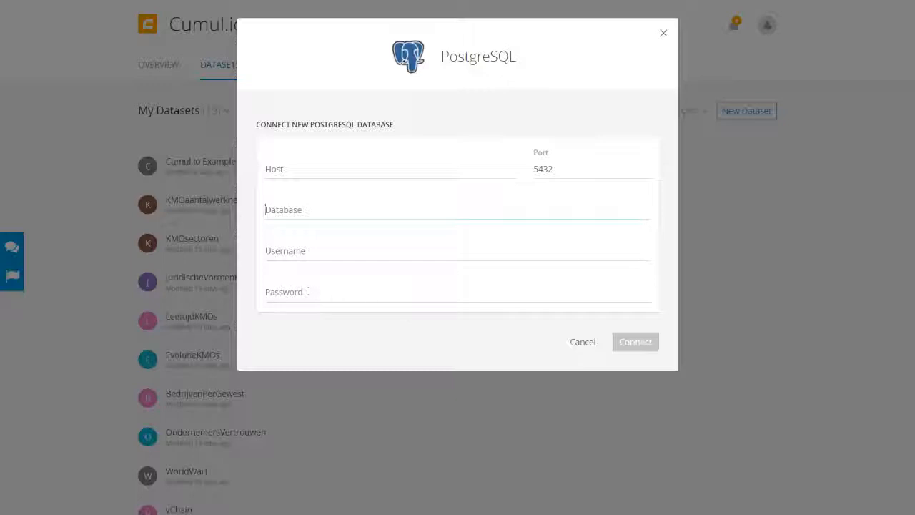
pyautogui.click(576, 342)
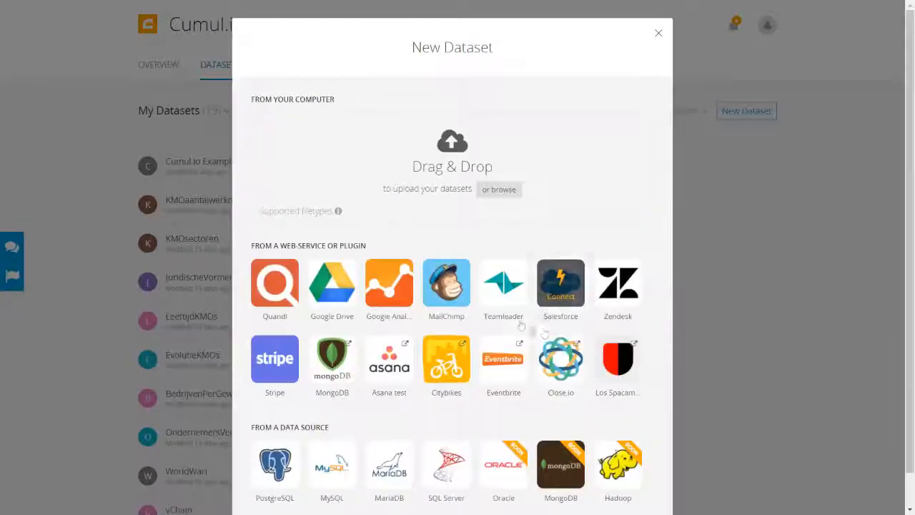
# - Search the Datasets list for 'tutorial' to show only Tutorial_Orders and Tutorial_Customers
pyautogui.scroll(-1, 493, 246)
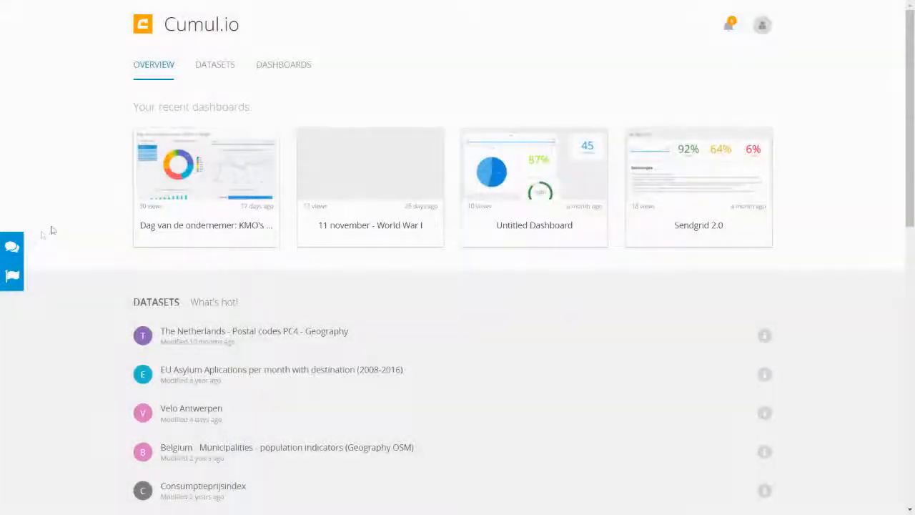
pyautogui.click(221, 67)
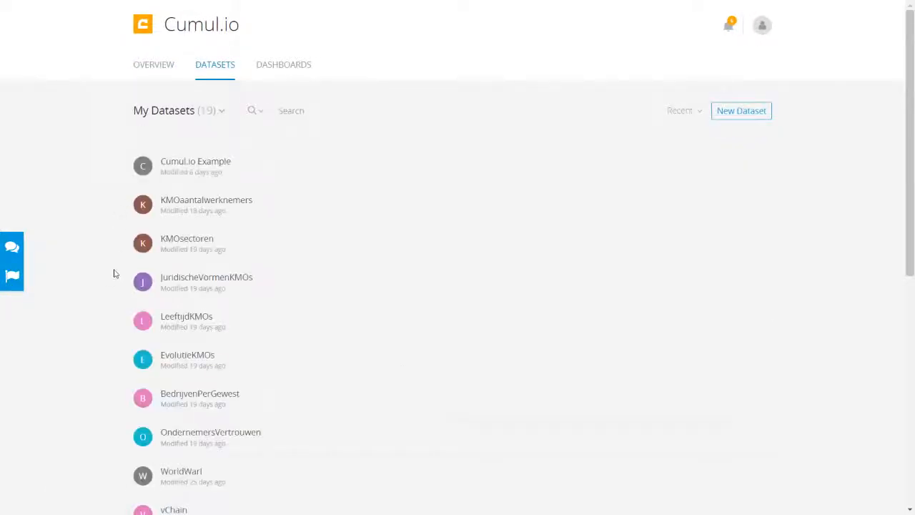
pyautogui.scroll(-1, 114, 274)
pyautogui.scroll(-5, 114, 273)
pyautogui.scroll(4, 115, 273)
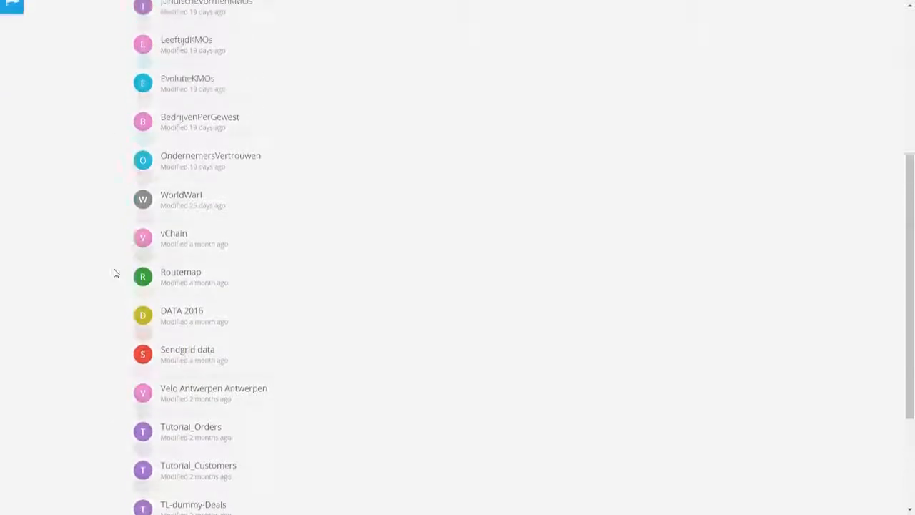
pyautogui.scroll(2, 114, 273)
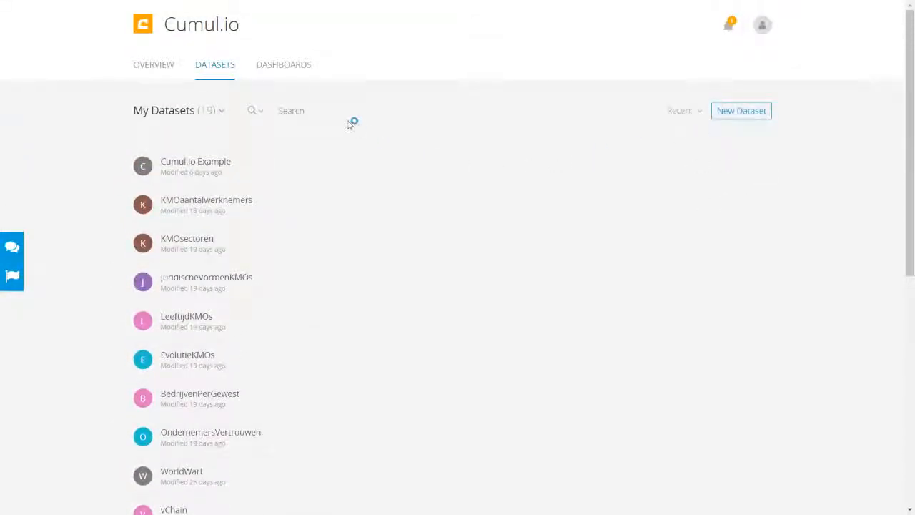
pyautogui.click(308, 109)
pyautogui.write('tutorial')
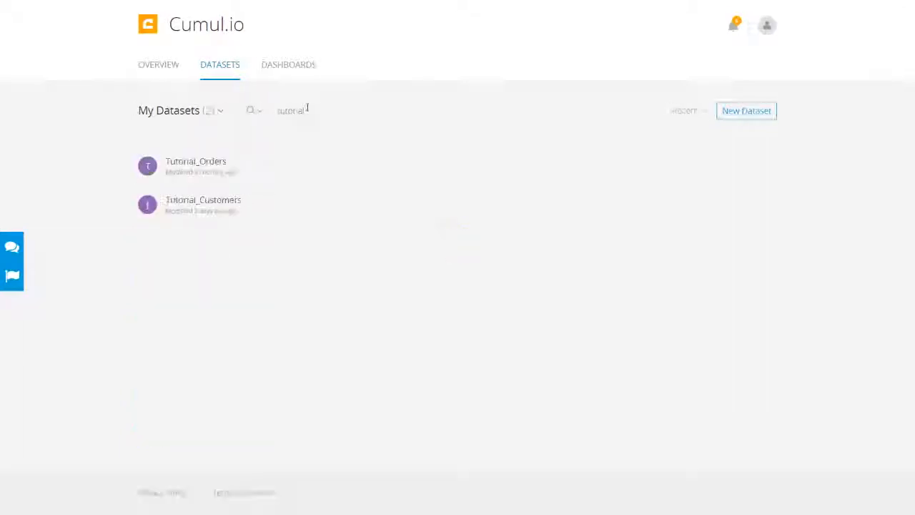
# - Open Tutorial_Customers and filter its Name column by a customer's first name
pyautogui.click(236, 204)
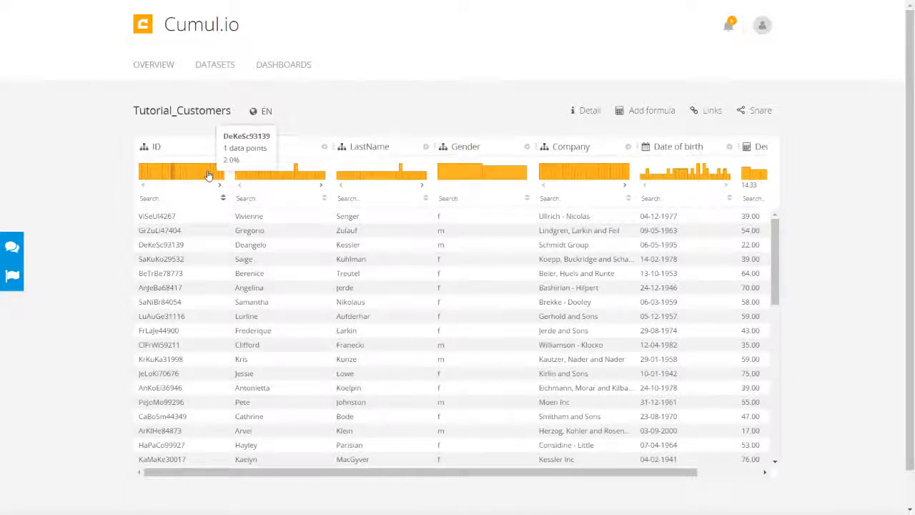
pyautogui.click(265, 200)
pyautogui.write('Saige')
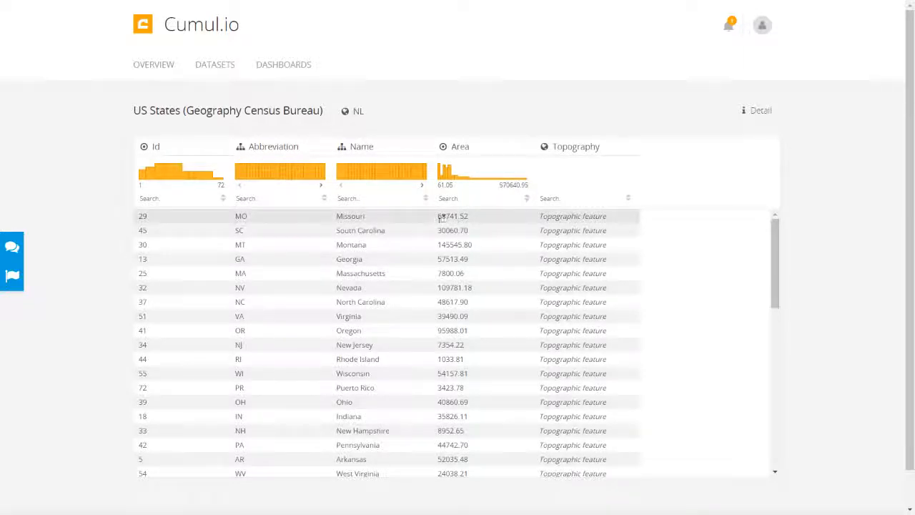
# - Sort US States by Area ascending, then descending, then unsorted; select and deselect Missouri
pyautogui.click(527, 200)
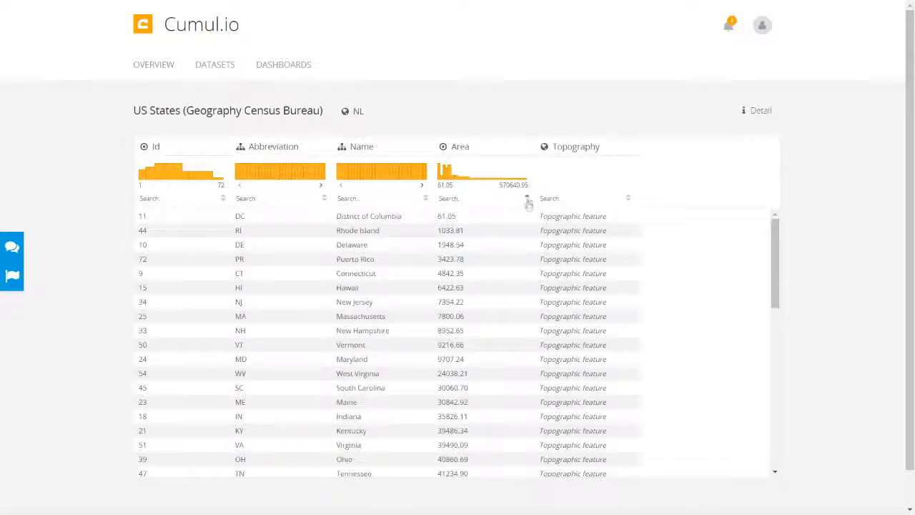
pyautogui.click(527, 199)
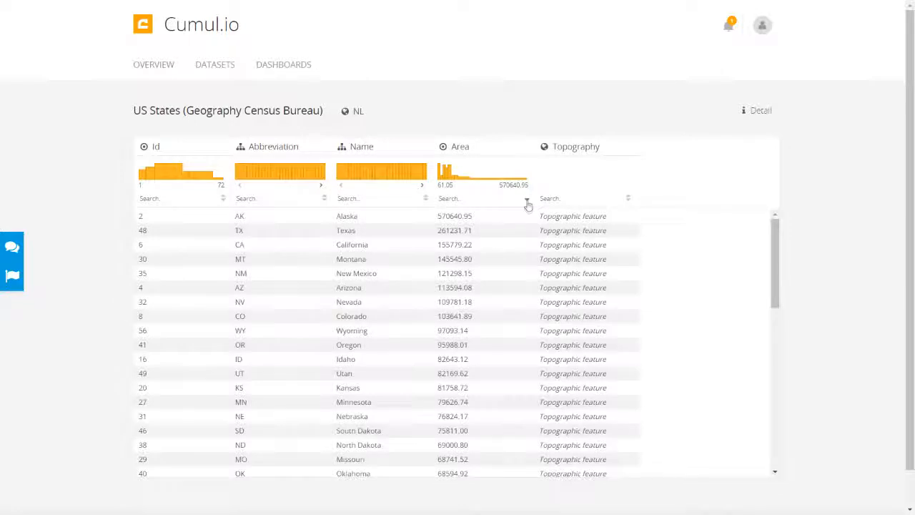
pyautogui.click(526, 200)
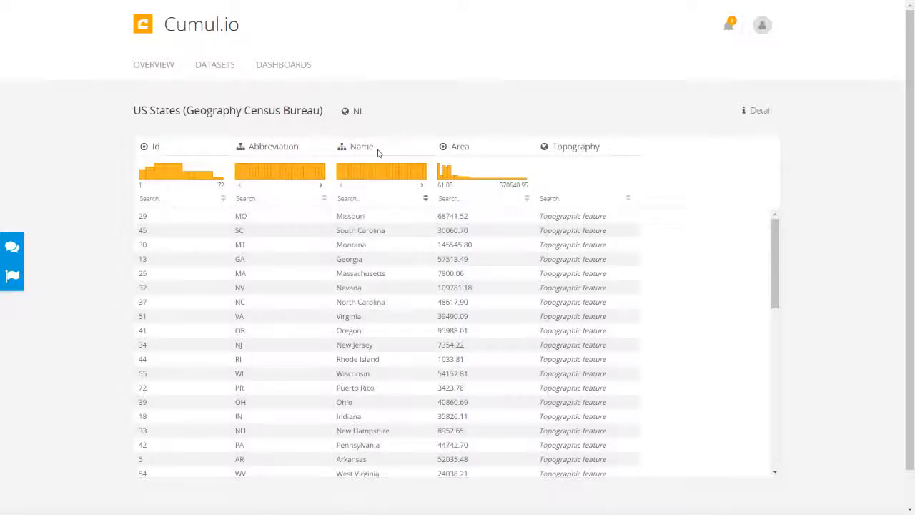
pyautogui.doubleClick(373, 216)
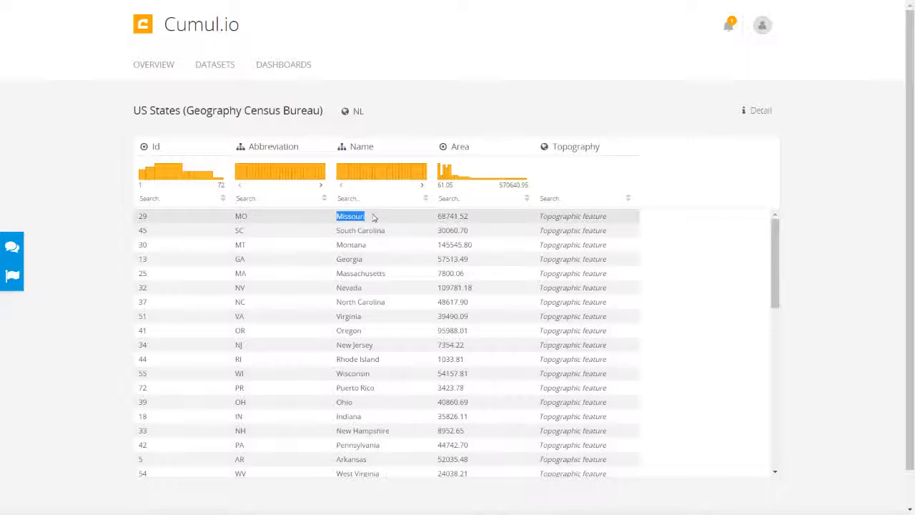
pyautogui.click(370, 218)
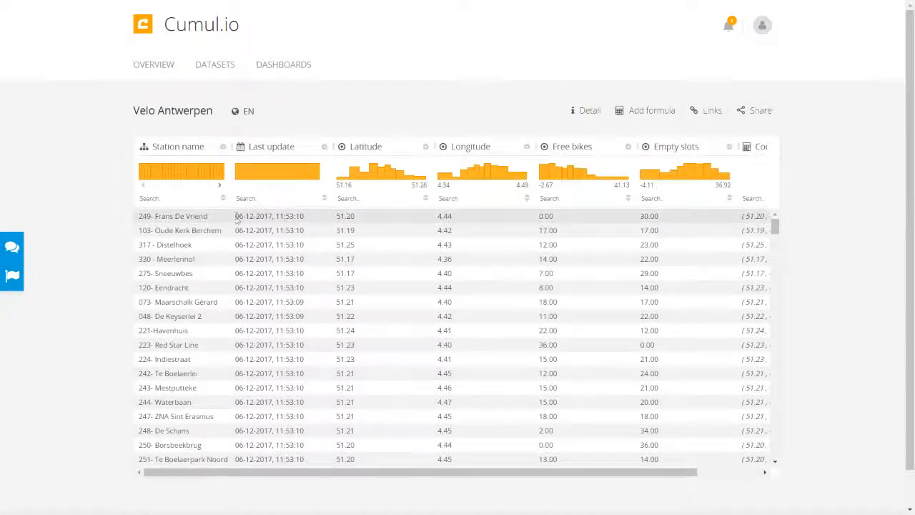
# - Select the first Last update date value in the Velo Antwerpen table
pyautogui.moveTo(236, 216); pyautogui.dragTo(306, 222)
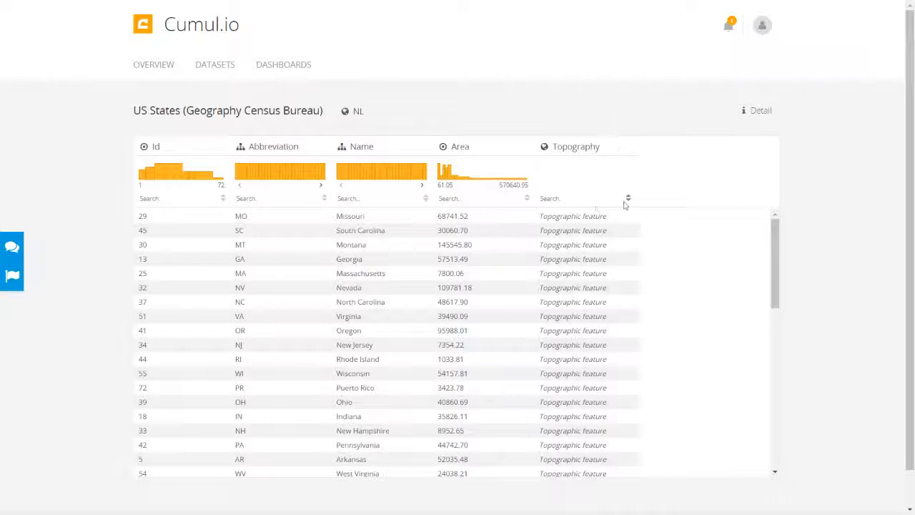
# - Select the Topographic feature text in Missouri's row of US States
pyautogui.moveTo(541, 216); pyautogui.dragTo(638, 220)
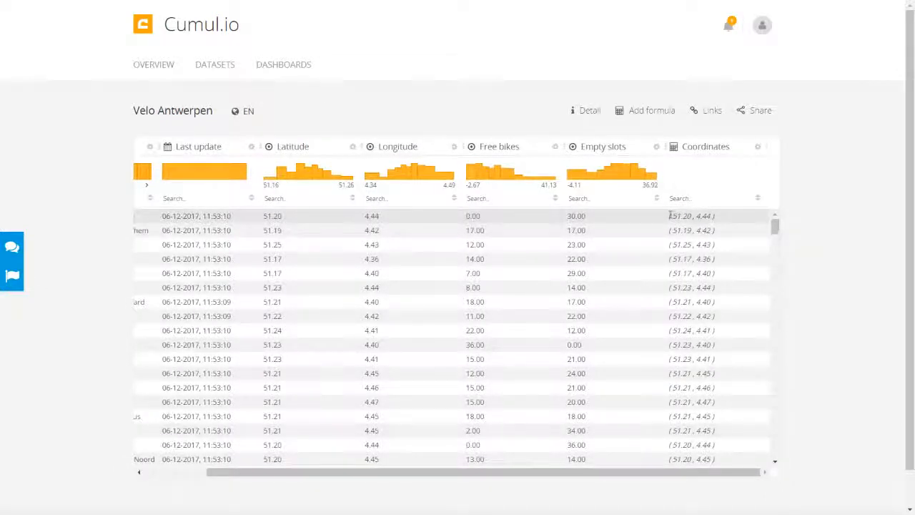
# - Select the first Coordinates value and view the data type options for Latitude
pyautogui.moveTo(669, 215); pyautogui.dragTo(715, 217)
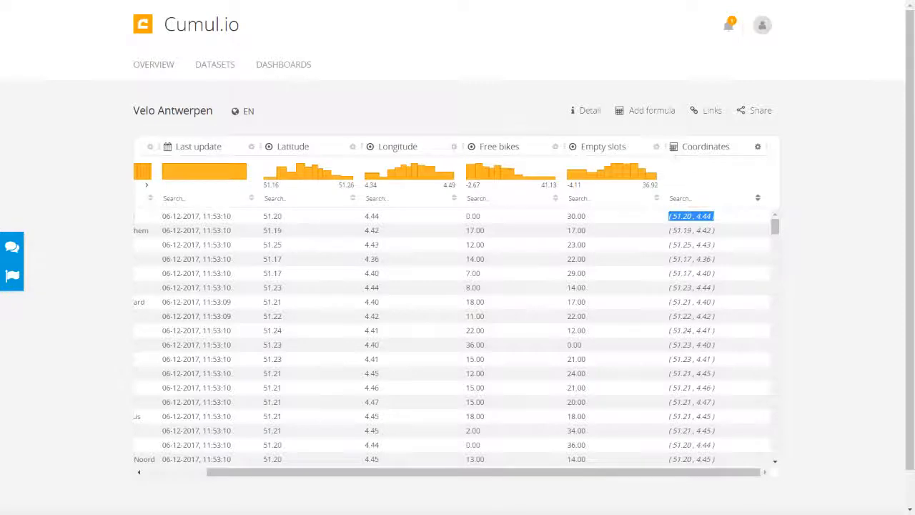
pyautogui.moveTo(517, 474); pyautogui.dragTo(515, 477)
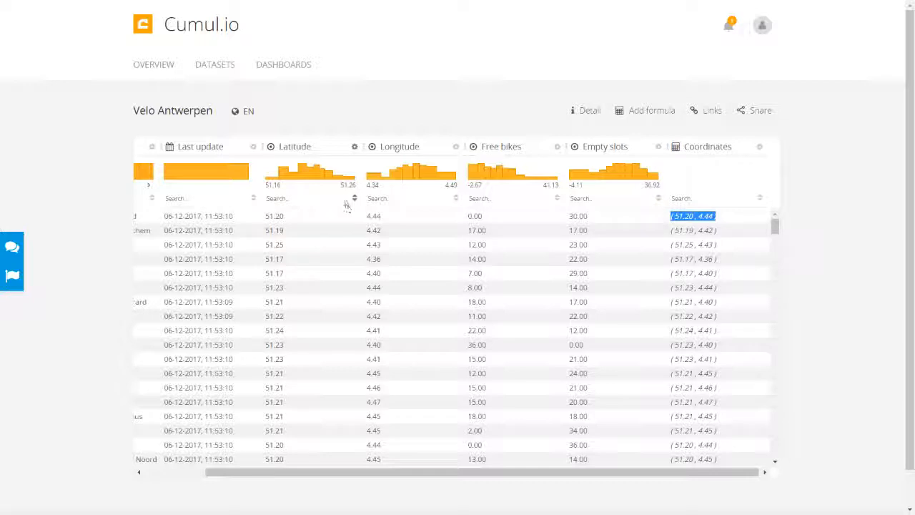
pyautogui.click(271, 150)
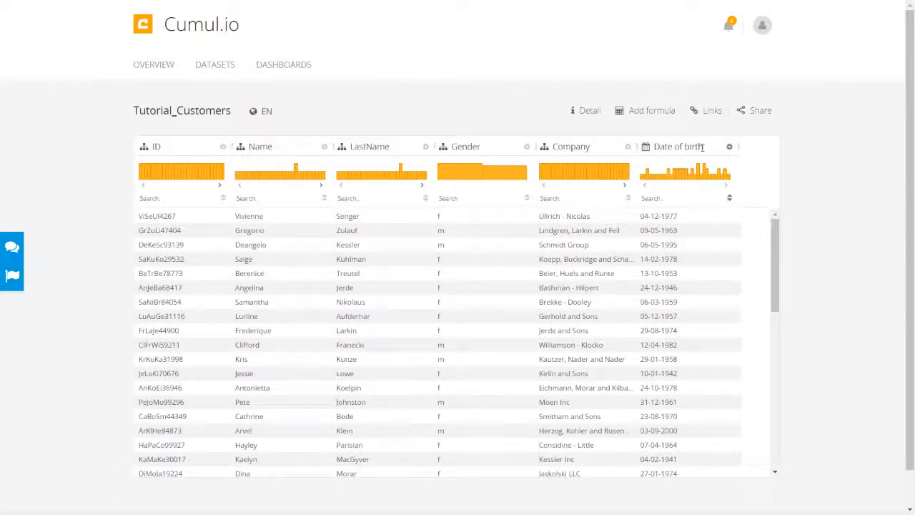
# - Start a new formula column and insert the Date/time 'Difference between 2 dates' function
pyautogui.moveTo(704, 146); pyautogui.dragTo(652, 147)
pyautogui.click(652, 127)
pyautogui.click(651, 114)
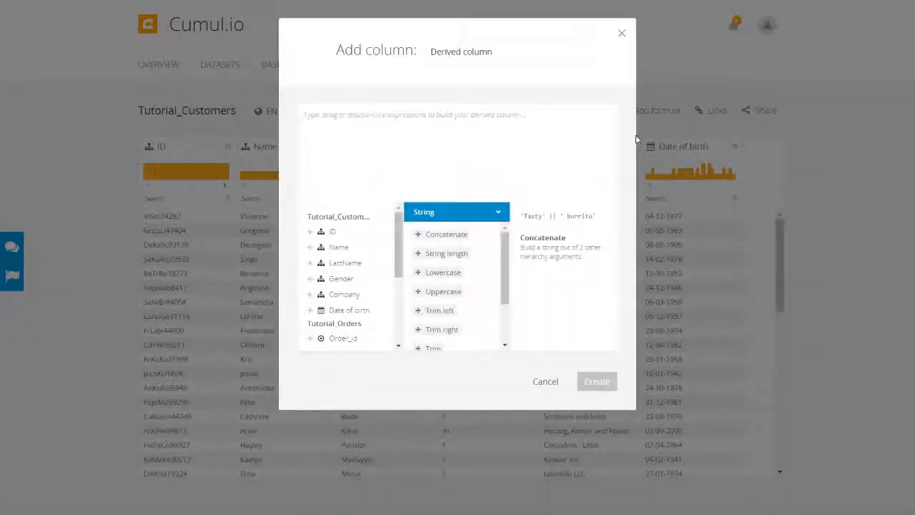
pyautogui.click(499, 211)
pyautogui.click(455, 246)
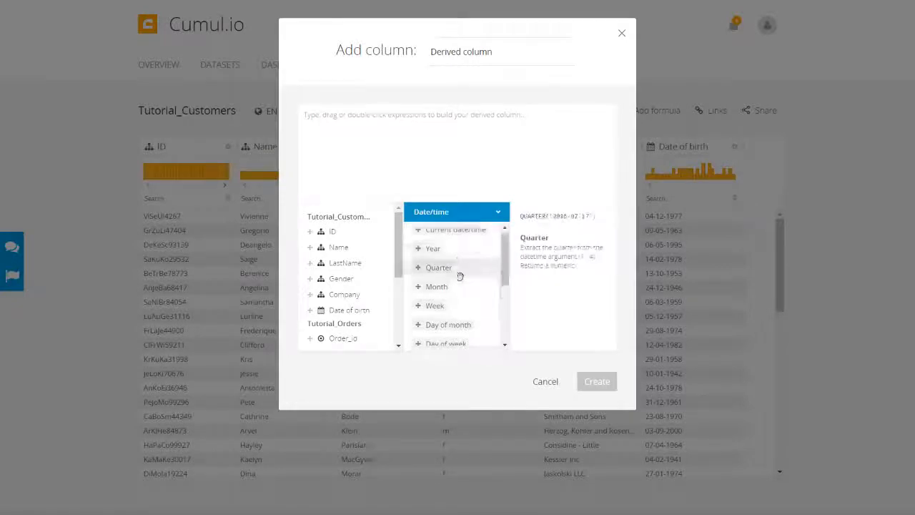
pyautogui.scroll(-3, 452, 286)
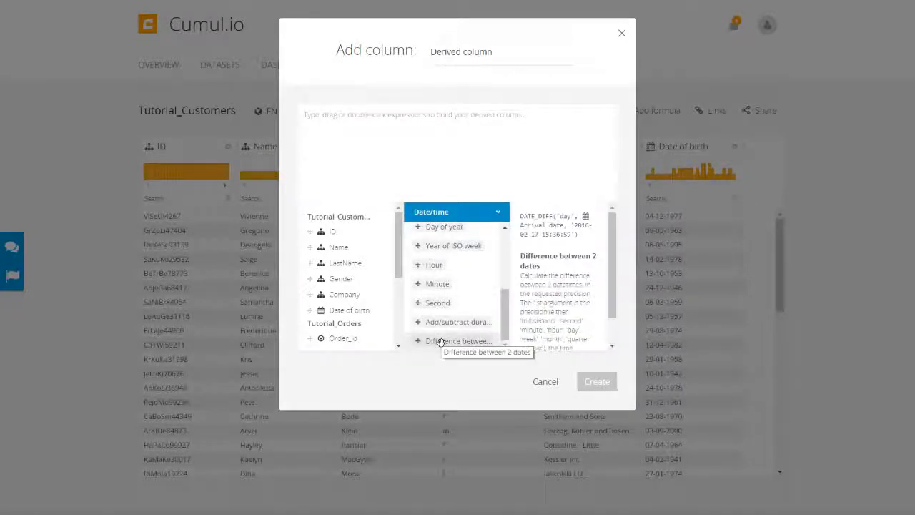
pyautogui.moveTo(441, 343); pyautogui.dragTo(332, 118)
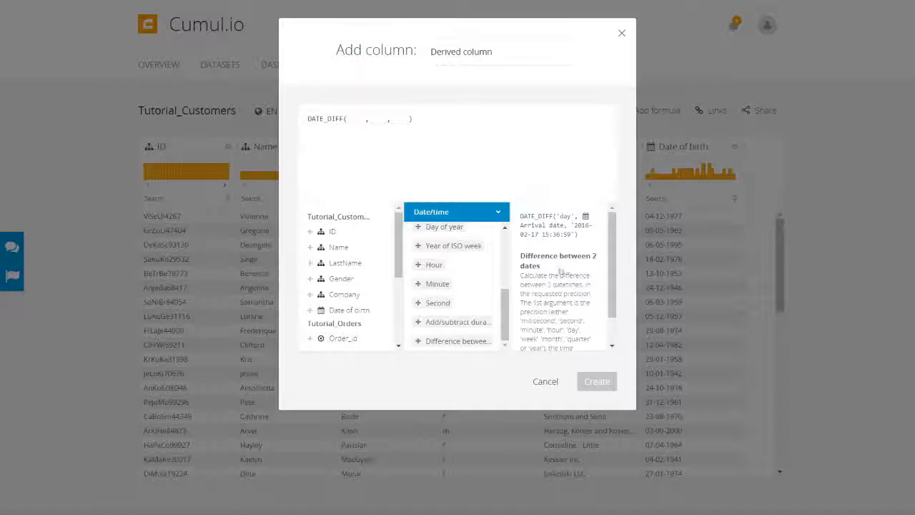
# - Fill DATE_DIFF with 'year', Date of birth and current date/time, name it Age, and create it
pyautogui.scroll(-1, 553, 272)
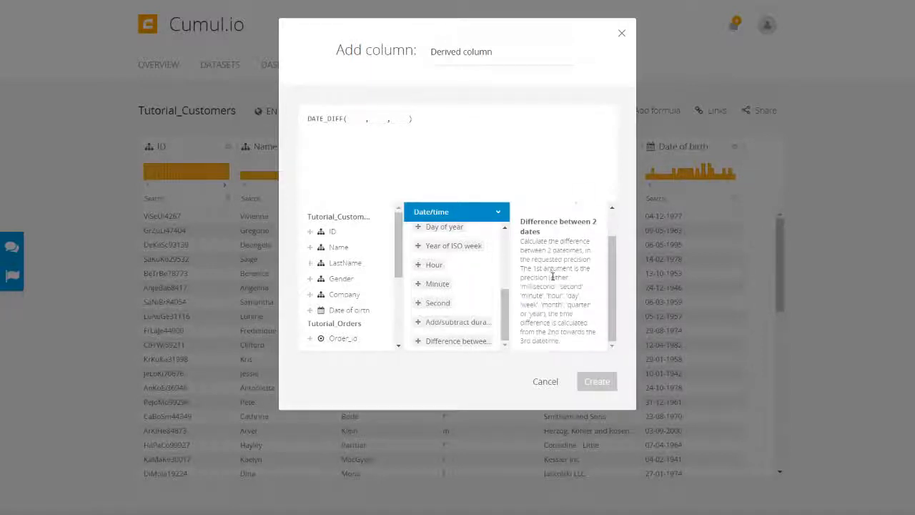
pyautogui.scroll(1, 553, 277)
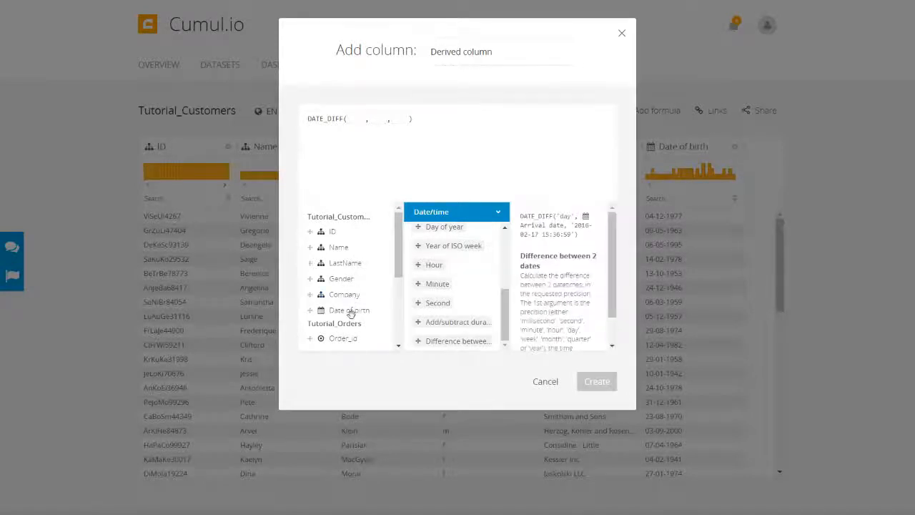
pyautogui.scroll(2, 424, 288)
pyautogui.scroll(2, 424, 288)
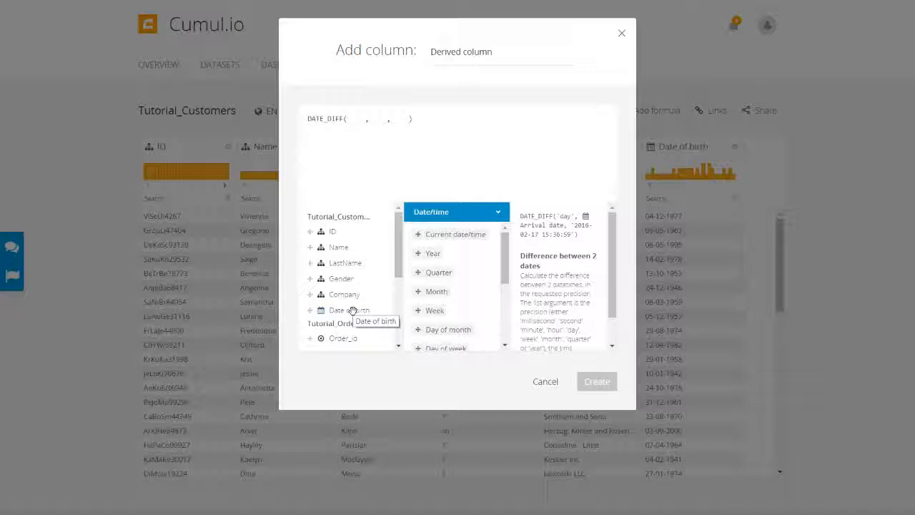
pyautogui.moveTo(352, 311); pyautogui.dragTo(386, 119)
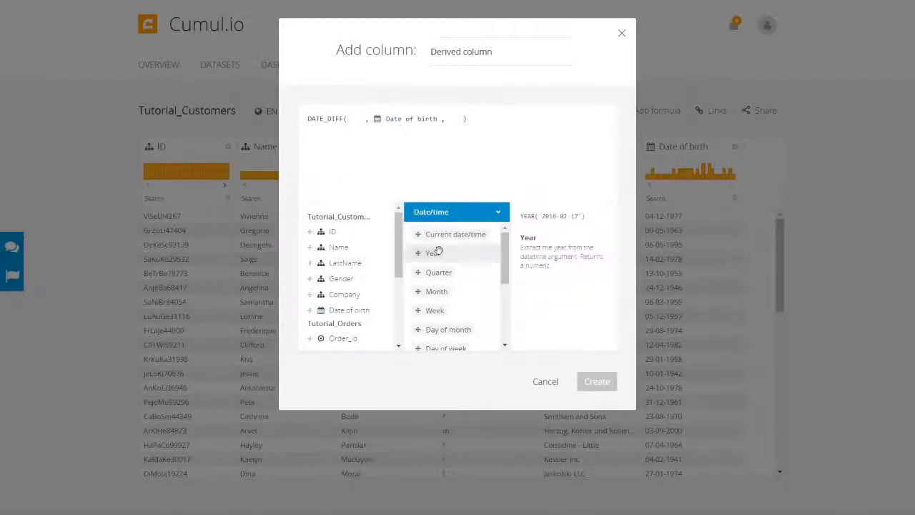
pyautogui.moveTo(443, 235); pyautogui.dragTo(452, 120)
pyautogui.click(350, 119)
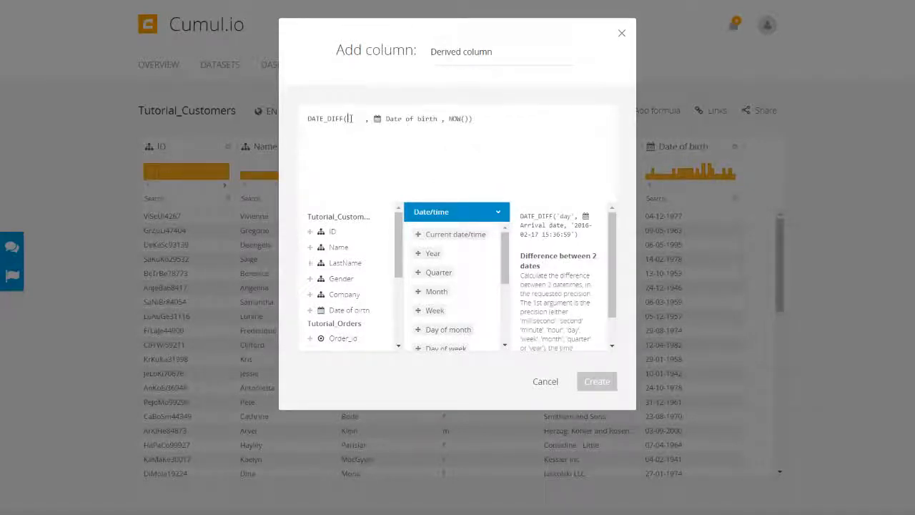
pyautogui.write("'year'")
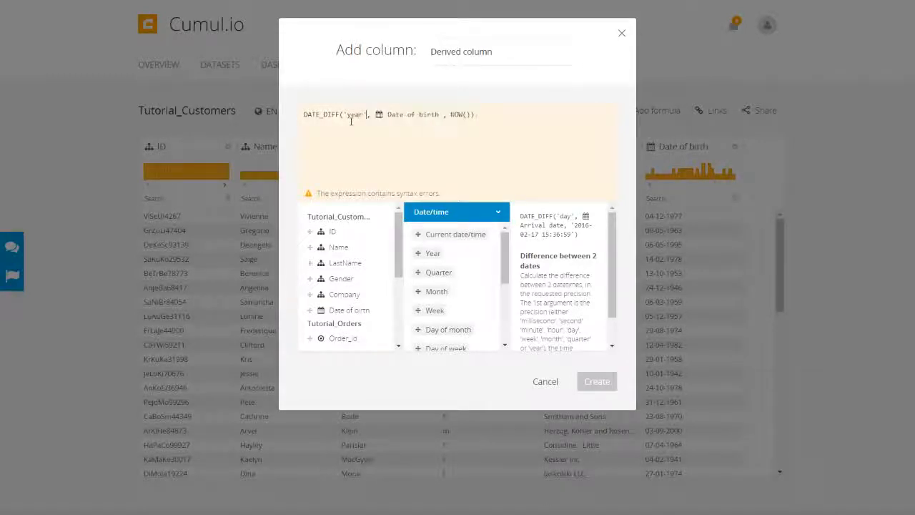
pyautogui.click(505, 55)
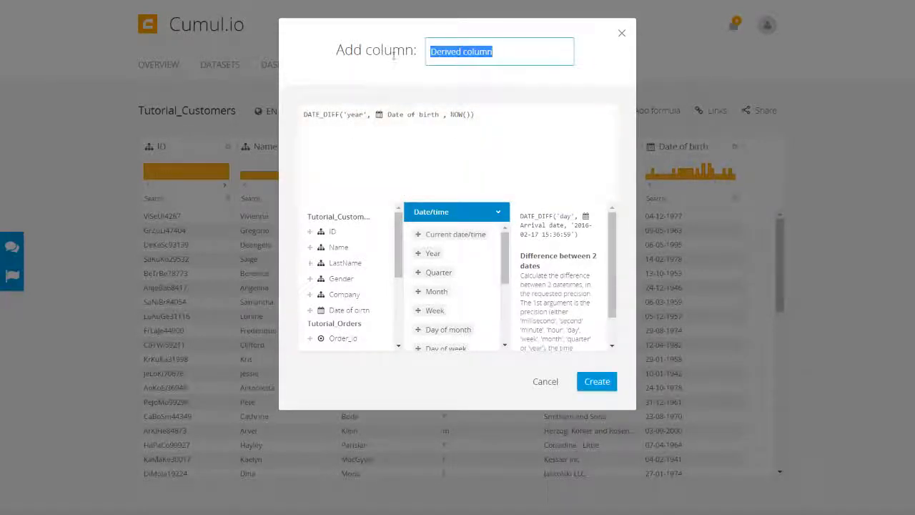
pyautogui.write('Age')
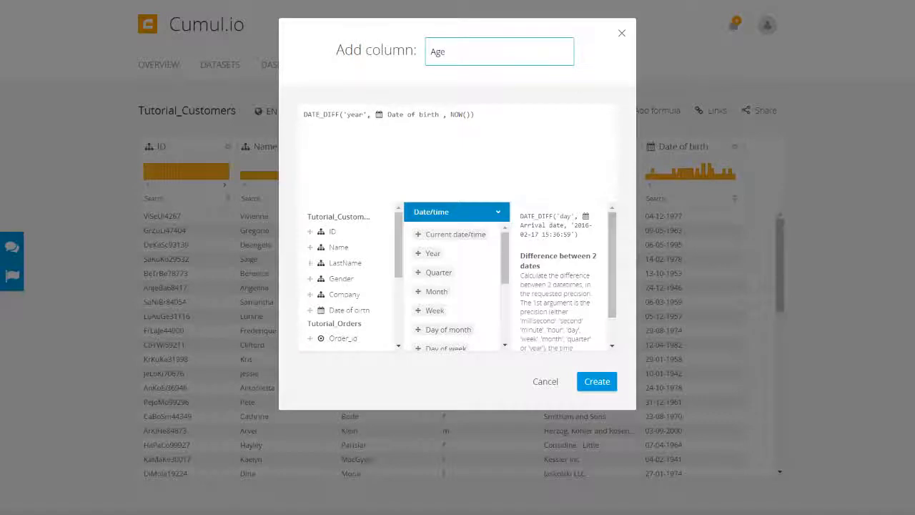
pyautogui.click(605, 384)
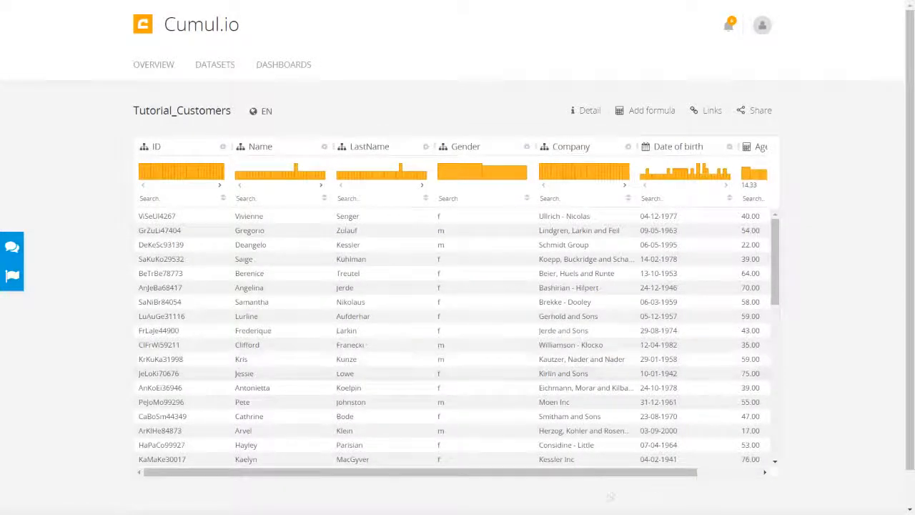
# - Check the first row's Age value, then search datasets for 'tutorial' and open Tutorial_Orders
pyautogui.moveTo(621, 479); pyautogui.dragTo(728, 475)
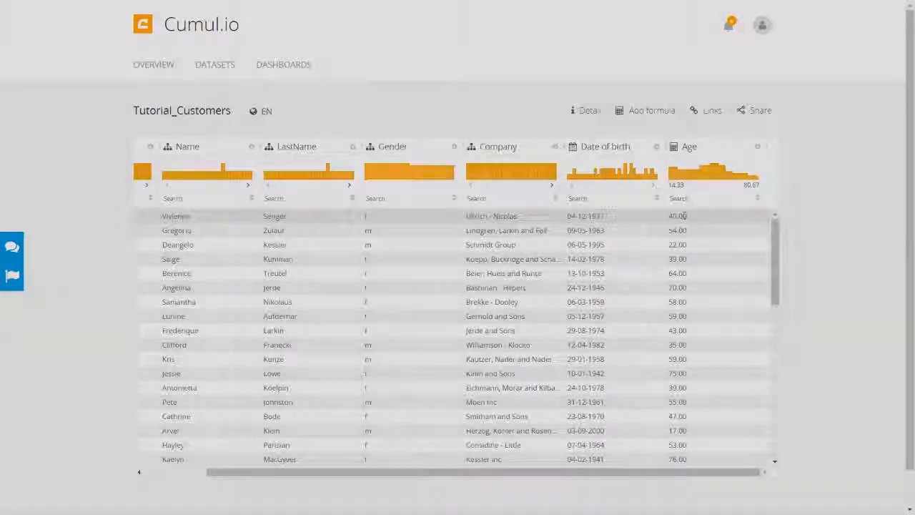
pyautogui.click(683, 215)
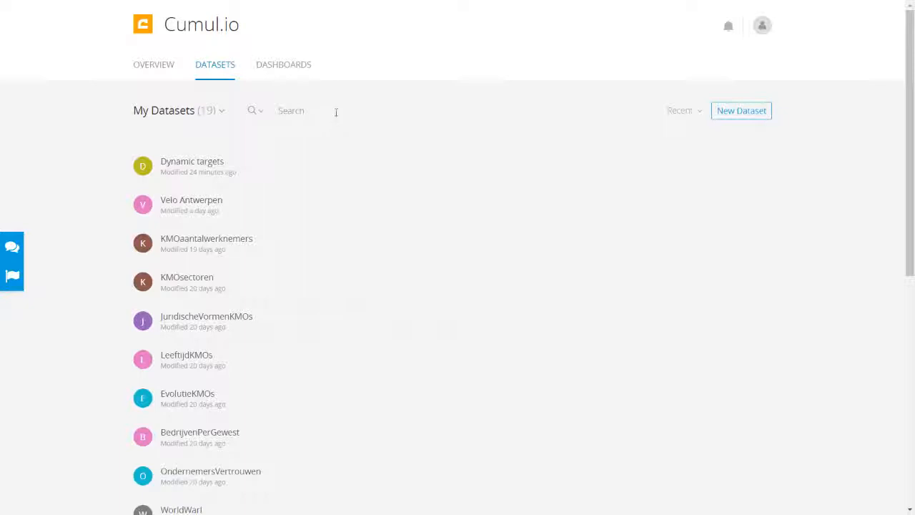
pyautogui.write('tutorial')
pyautogui.moveTo(245, 164)
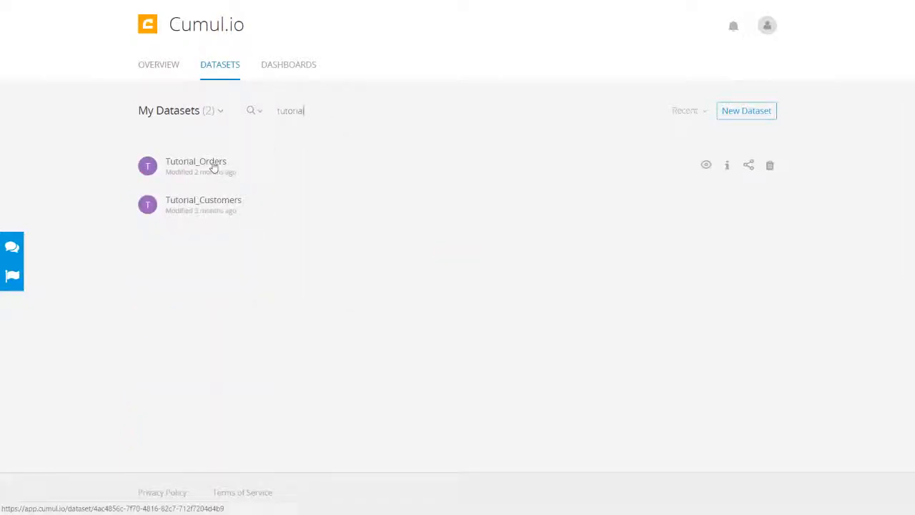
pyautogui.click(213, 165)
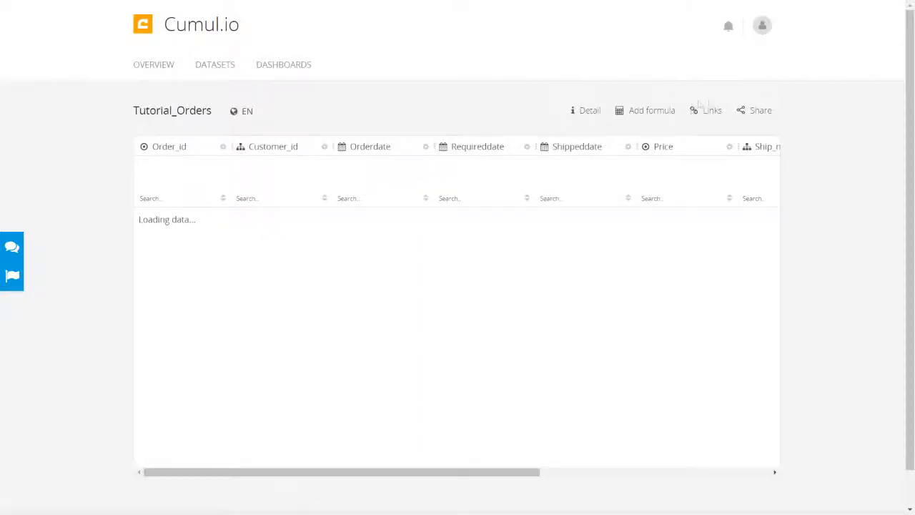
# - Link Tutorial_Orders' Customer_id to Tutorial_Customers' ID and apply the link
pyautogui.click(712, 112)
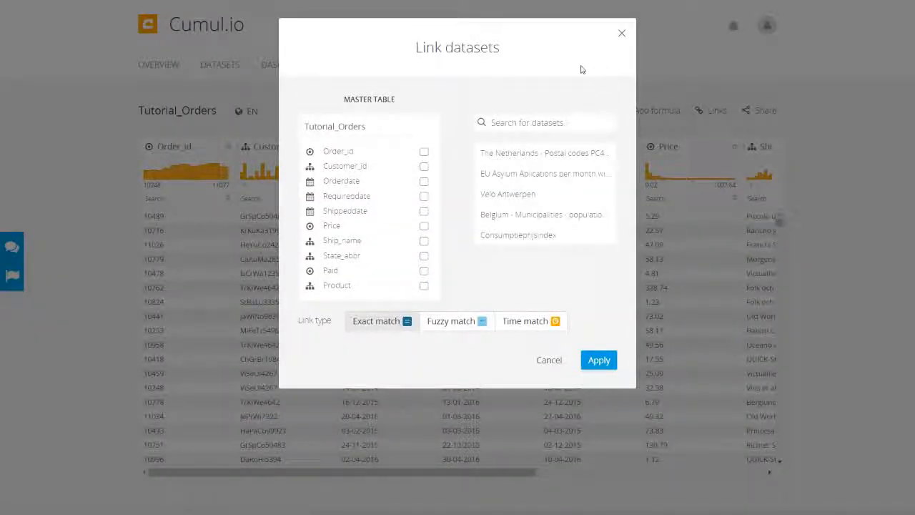
pyautogui.click(546, 121)
pyautogui.write('tutorial')
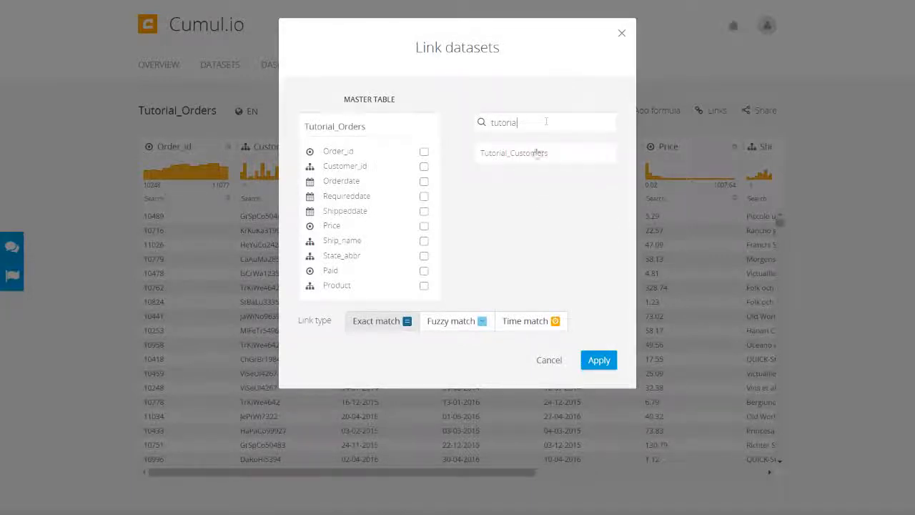
pyautogui.click(532, 160)
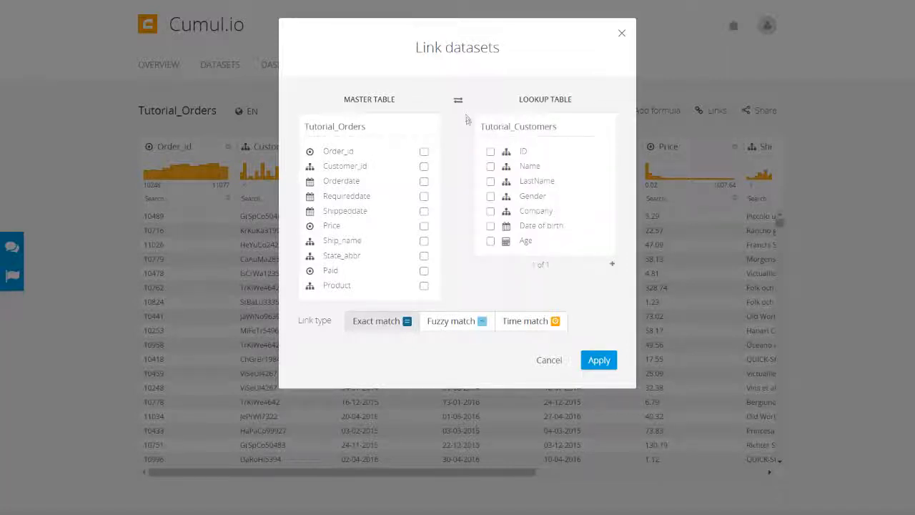
pyautogui.click(424, 167)
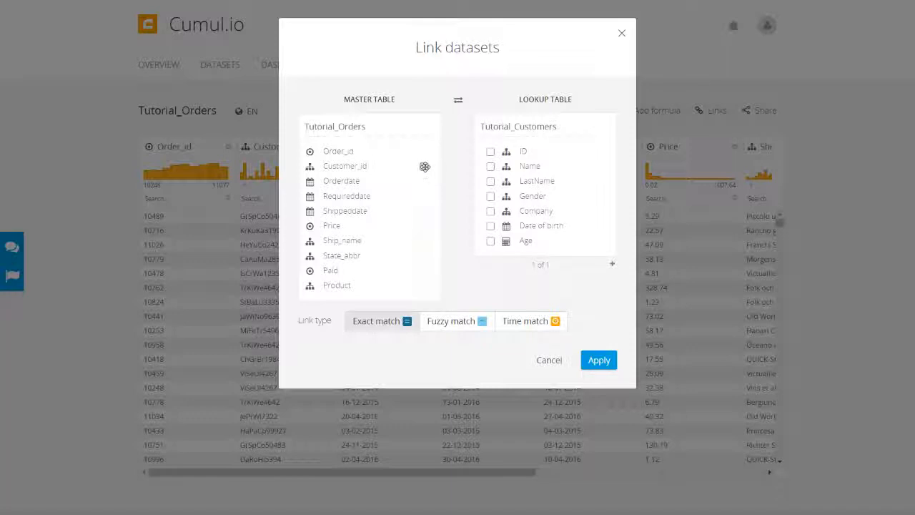
pyautogui.moveTo(427, 166); pyautogui.dragTo(492, 151)
pyautogui.moveTo(492, 151); pyautogui.dragTo(491, 152)
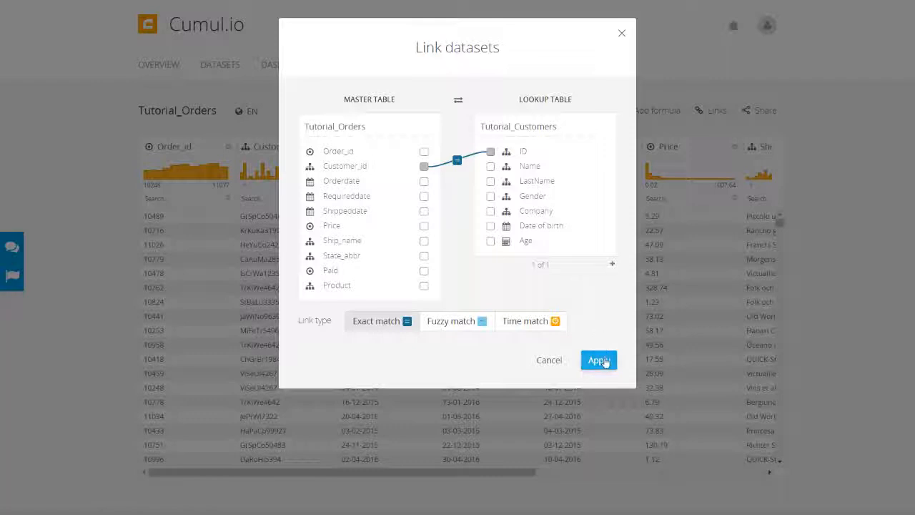
pyautogui.click(599, 360)
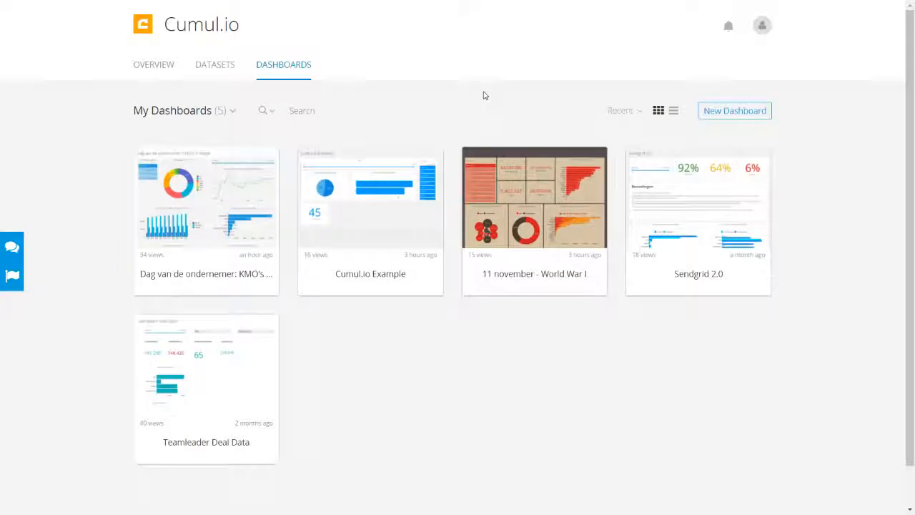
# - Glance at the My Dashboards collections list, then create a new dashboard
pyautogui.click(232, 114)
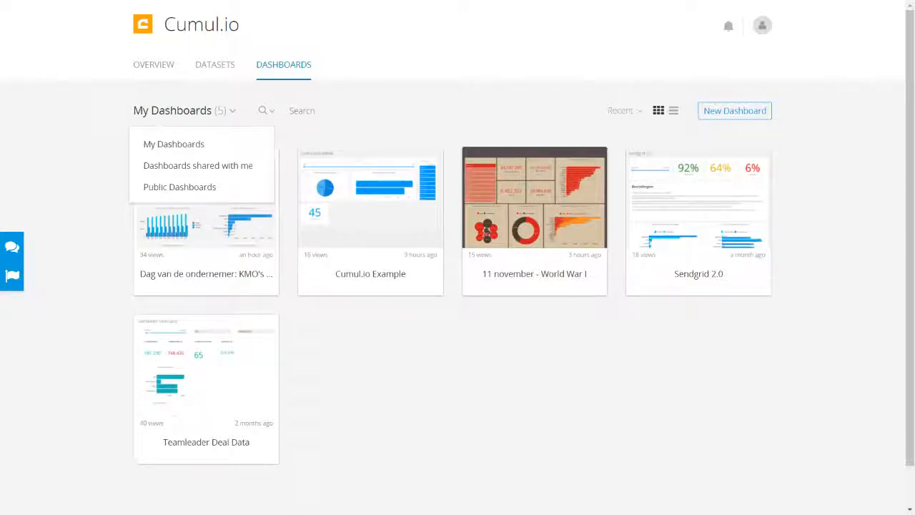
pyautogui.click(231, 111)
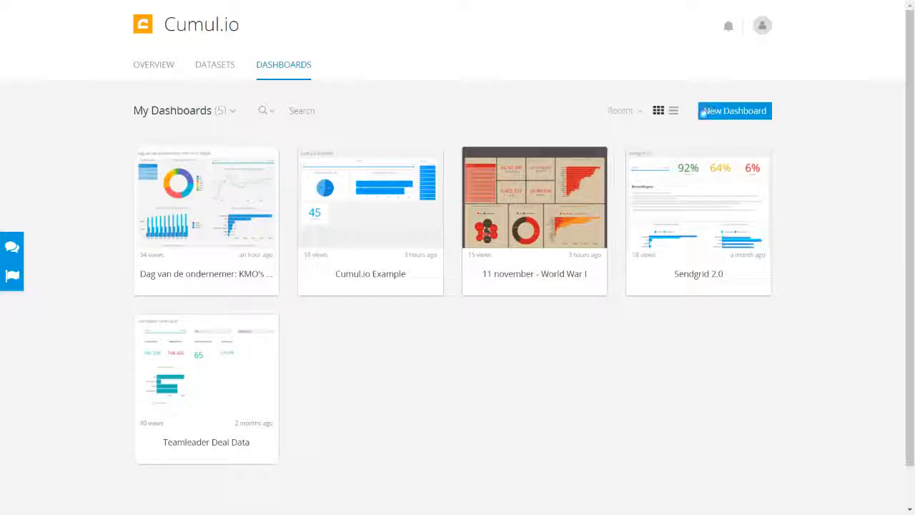
pyautogui.click(750, 115)
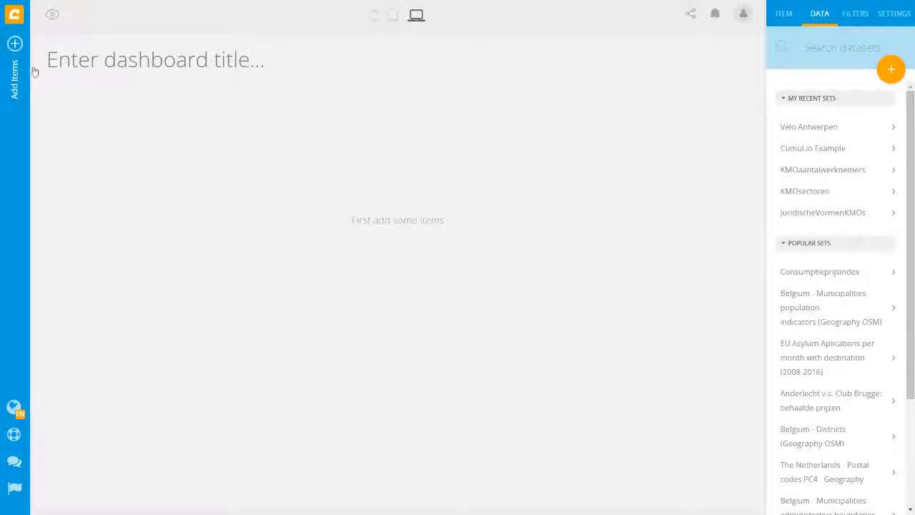
# - Open the Add item catalogue and browse its charts, filters, gauges and maps
pyautogui.click(16, 45)
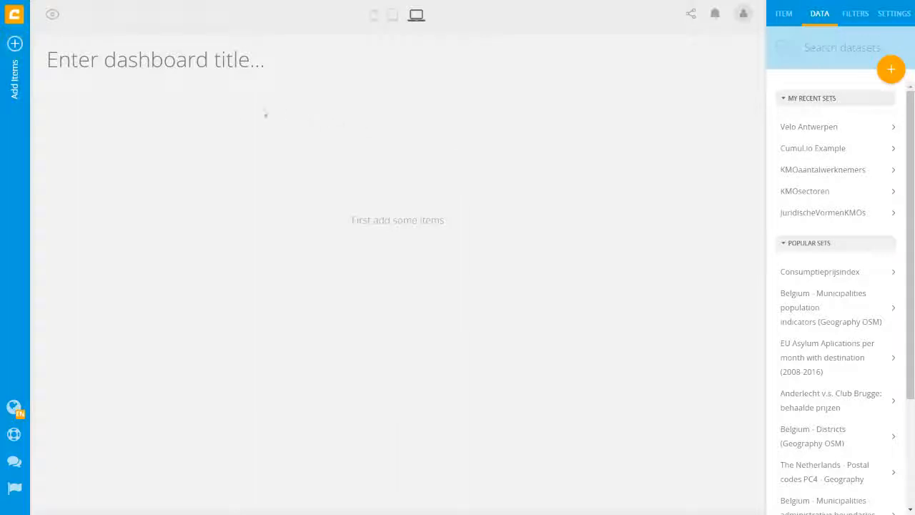
pyautogui.click(17, 45)
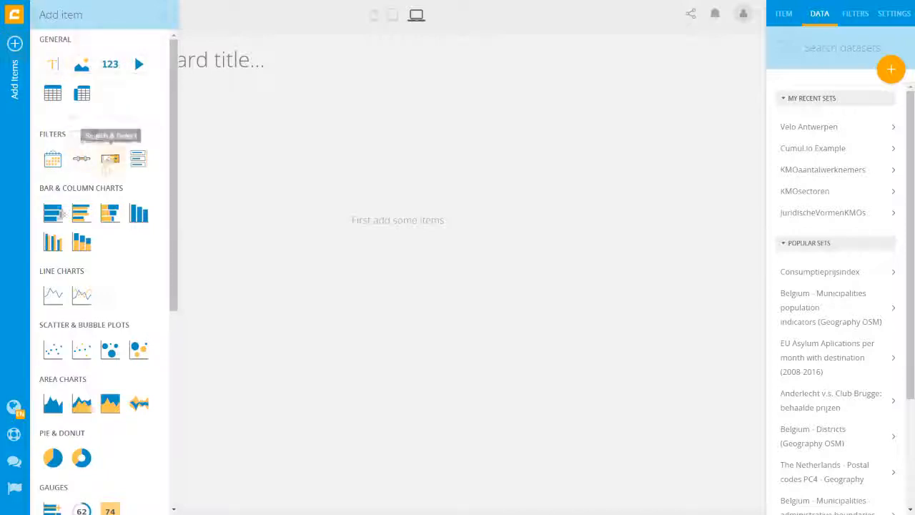
pyautogui.scroll(-3, 93, 322)
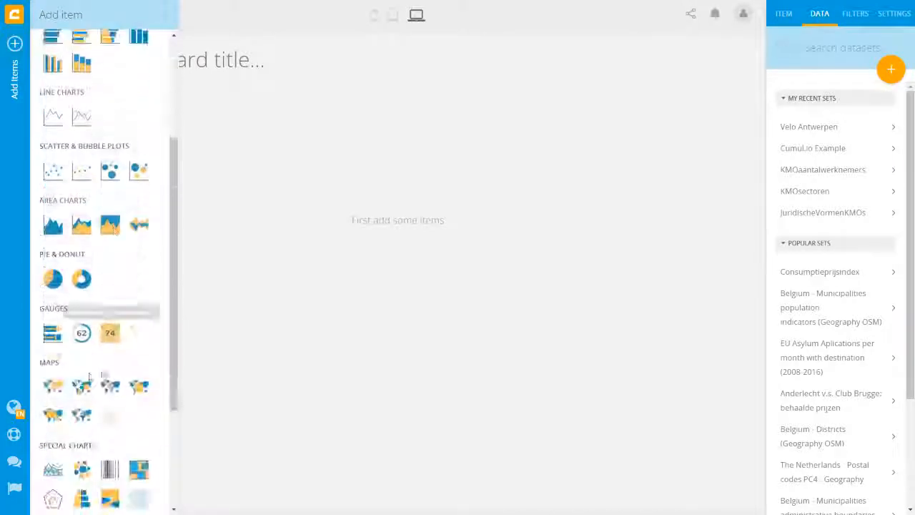
pyautogui.scroll(-2, 81, 379)
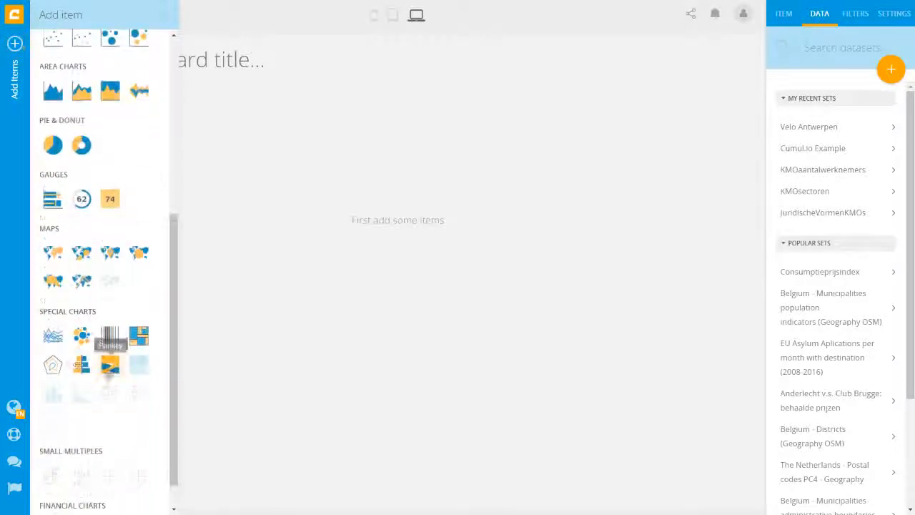
pyautogui.scroll(3, 122, 311)
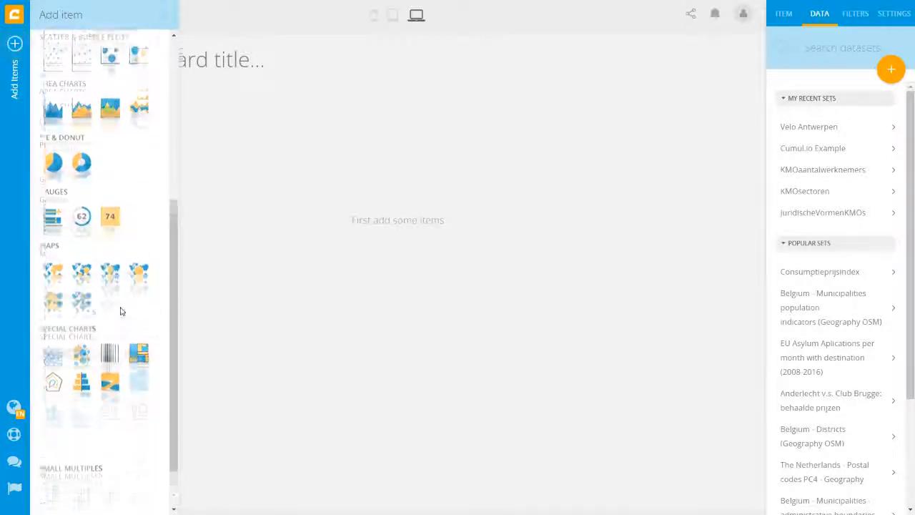
pyautogui.scroll(1, 122, 311)
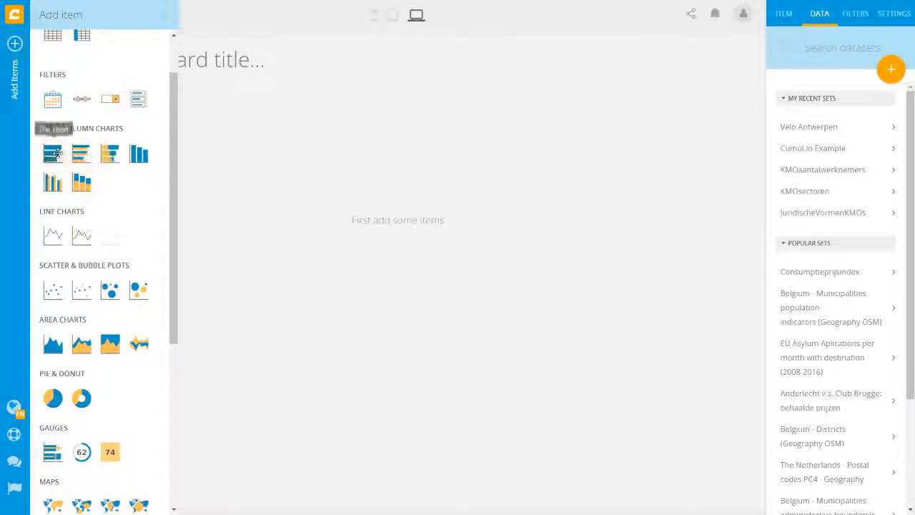
# - Place a Bar chart on the dashboard, enlarge it and move it to the left edge
pyautogui.moveTo(55, 151); pyautogui.dragTo(225, 147)
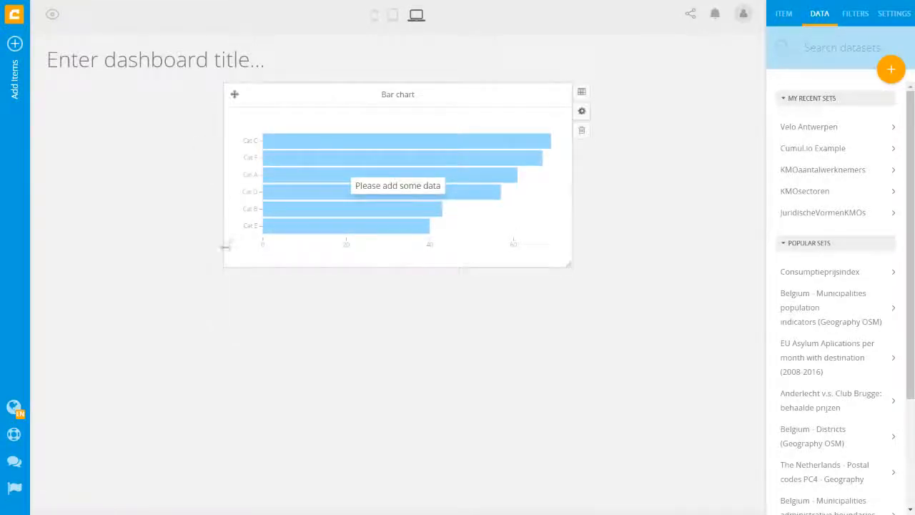
pyautogui.moveTo(225, 266)
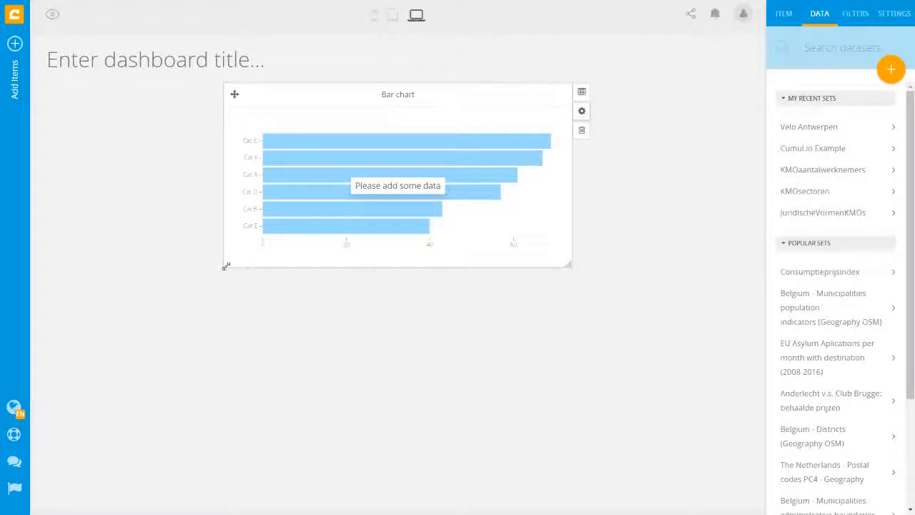
pyautogui.moveTo(225, 266); pyautogui.dragTo(179, 314)
pyautogui.moveTo(190, 94); pyautogui.dragTo(54, 90)
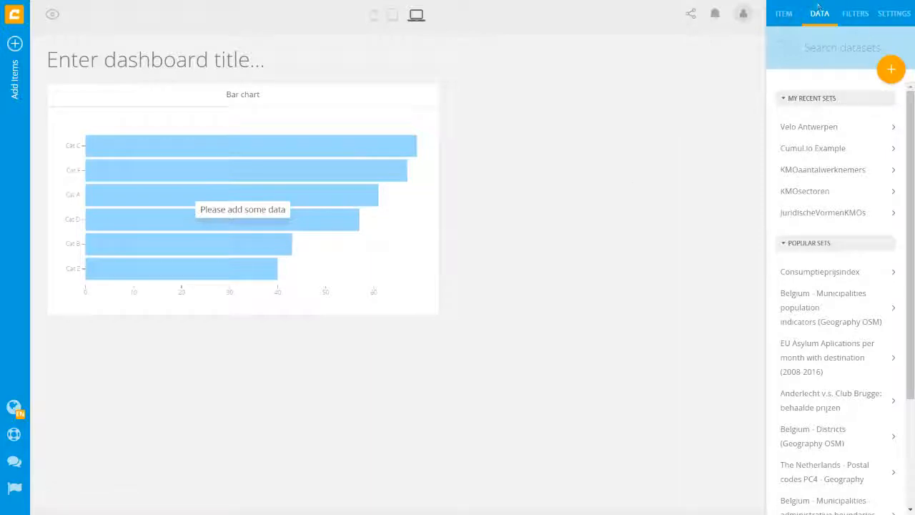
# - Look through the ITEM, DATA, FILTERS and SETTINGS panels of the editor
pyautogui.click(786, 15)
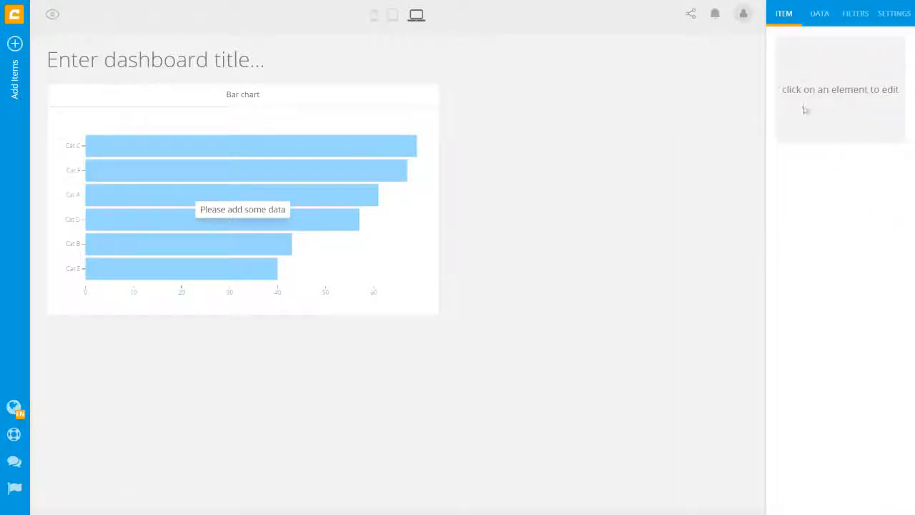
pyautogui.click(821, 16)
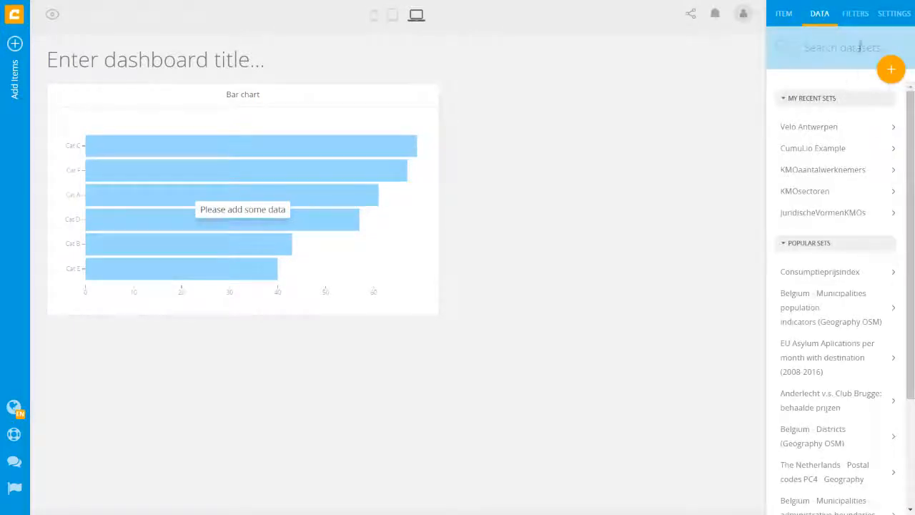
pyautogui.click(861, 16)
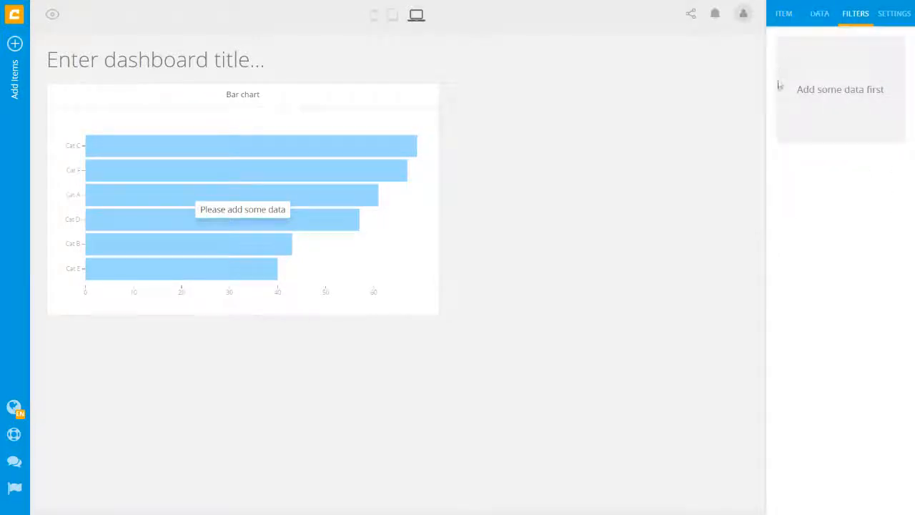
pyautogui.click(903, 17)
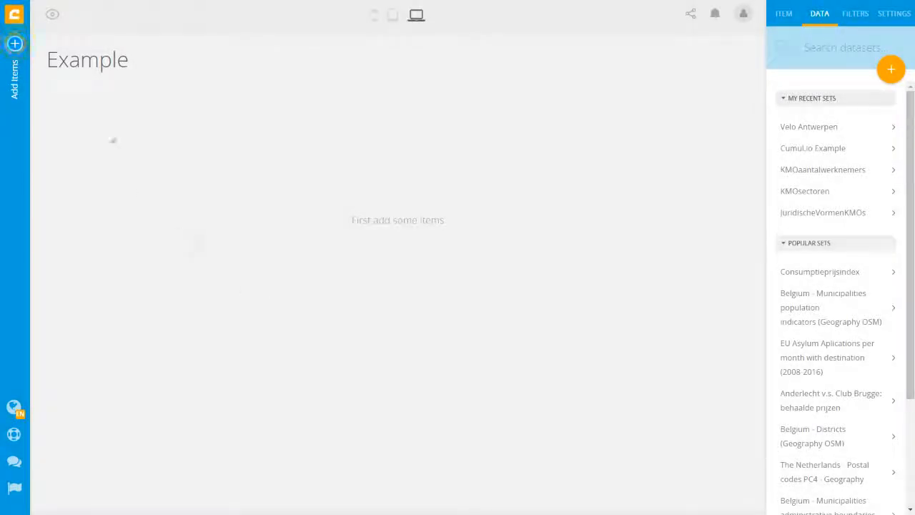
# - Add a Column chart to the Example dashboard and drag its corner to enlarge it
pyautogui.click(15, 45)
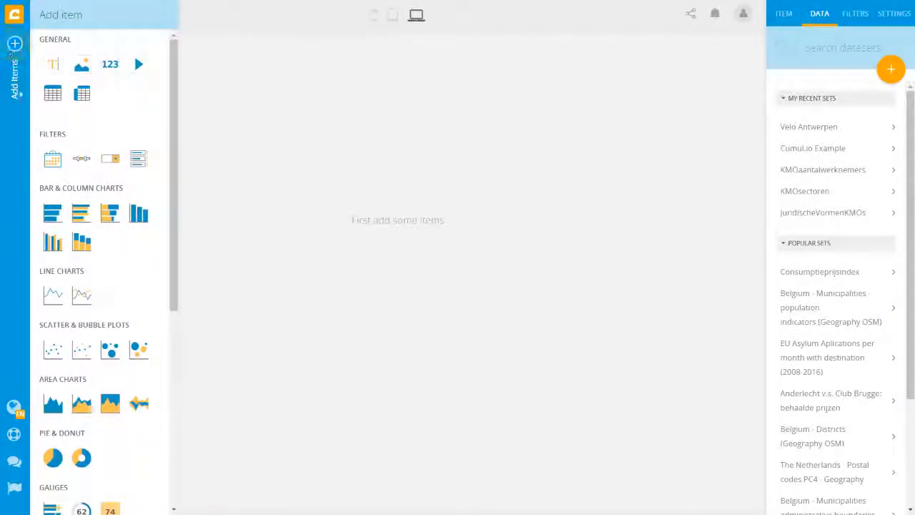
pyautogui.moveTo(136, 211); pyautogui.dragTo(123, 172)
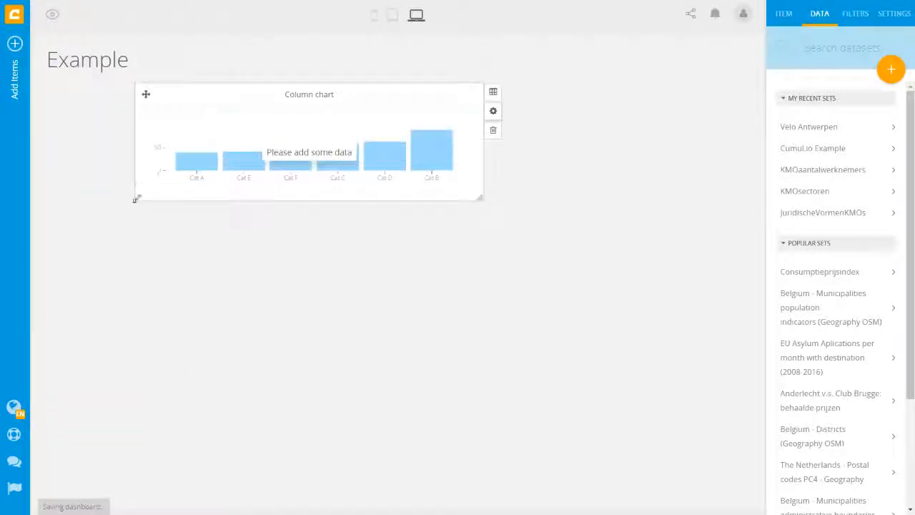
pyautogui.moveTo(137, 199); pyautogui.dragTo(48, 303)
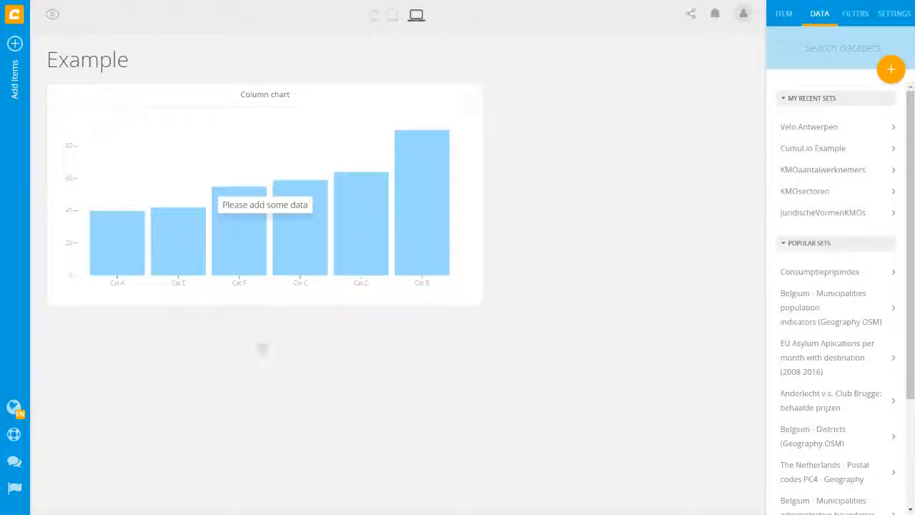
# - Open the Tutorial_Orders dataset via an 'order' search and title the chart 'Order price per month'
pyautogui.click(821, 46)
pyautogui.write('order')
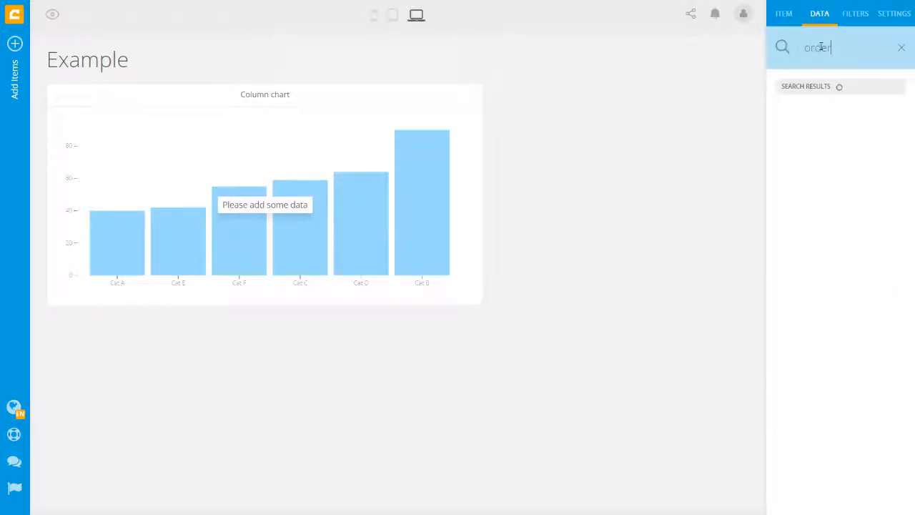
pyautogui.click(809, 116)
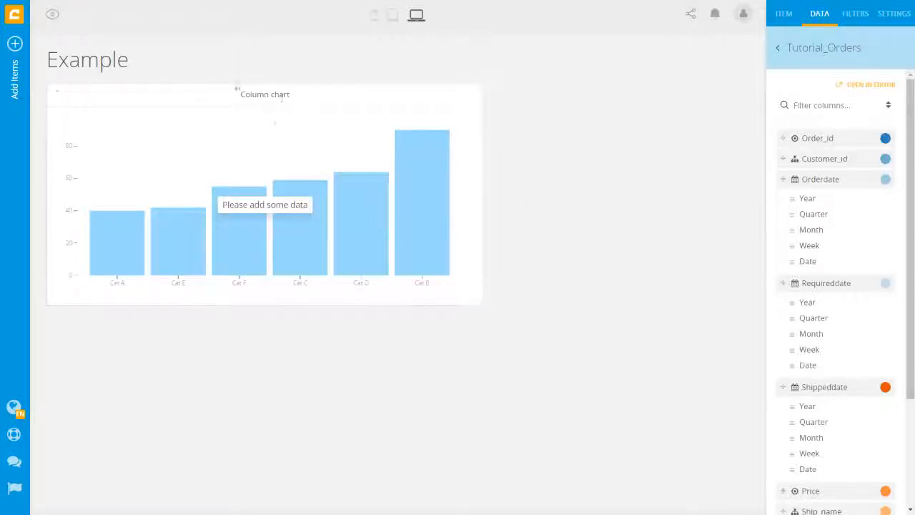
pyautogui.click(255, 95)
pyautogui.write('Order price per month')
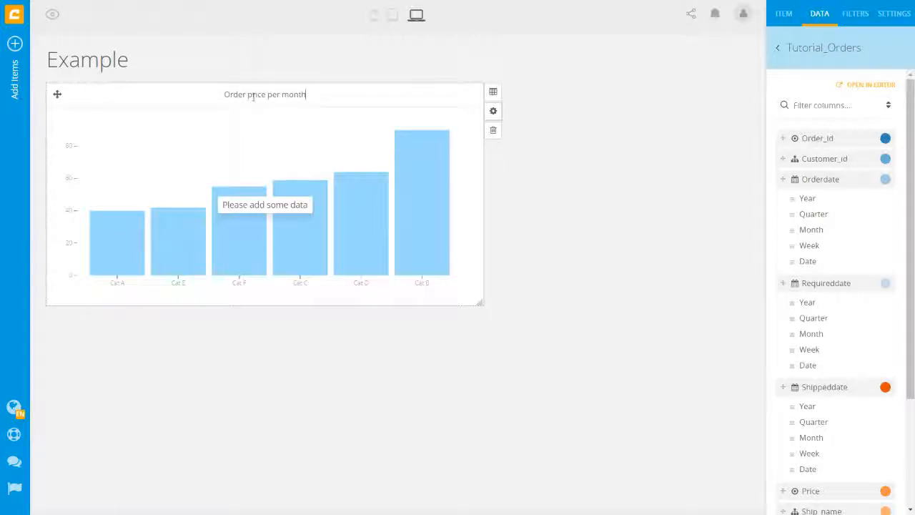
pyautogui.click(593, 199)
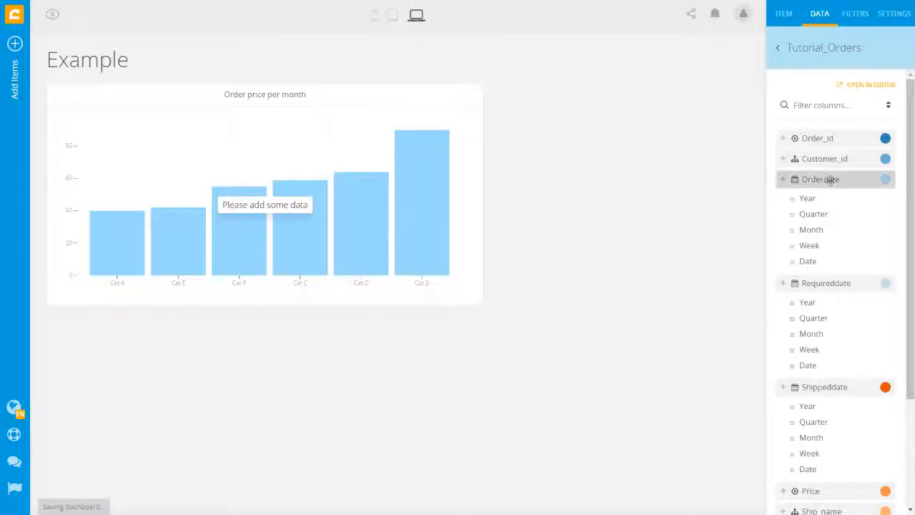
# - Plot Price against Orderdate by month on the column chart
pyautogui.moveTo(835, 231); pyautogui.dragTo(259, 283)
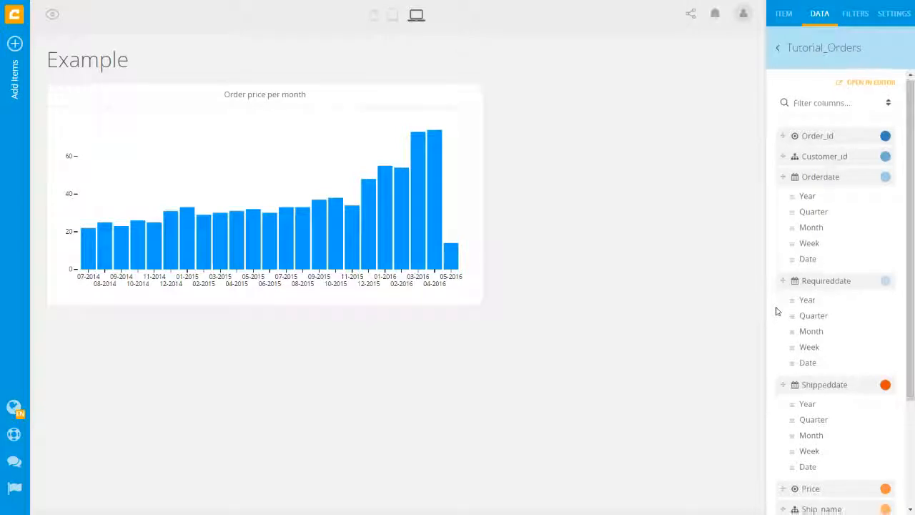
pyautogui.scroll(-3, 777, 310)
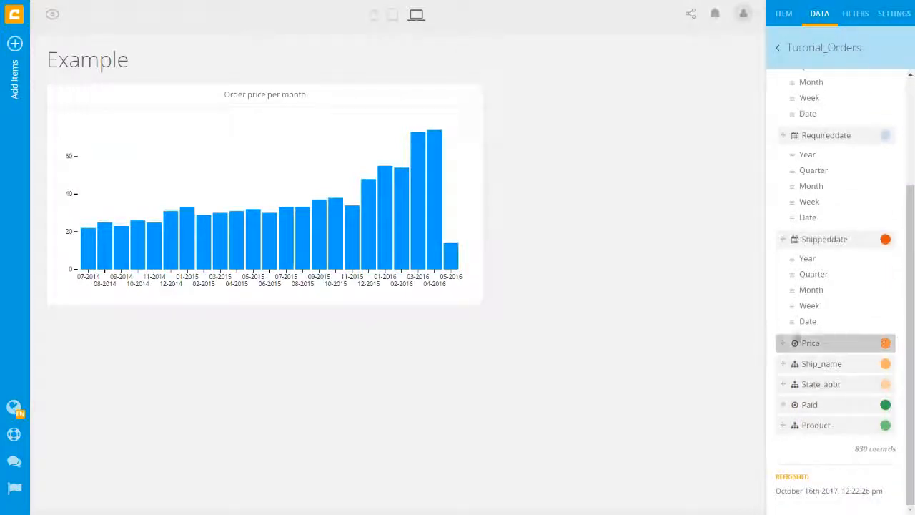
pyautogui.moveTo(848, 343); pyautogui.dragTo(266, 190)
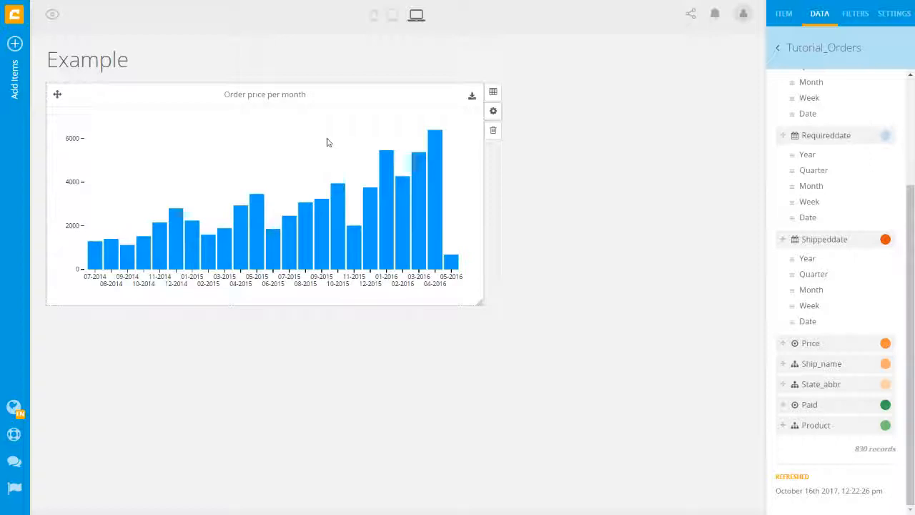
pyautogui.click(493, 93)
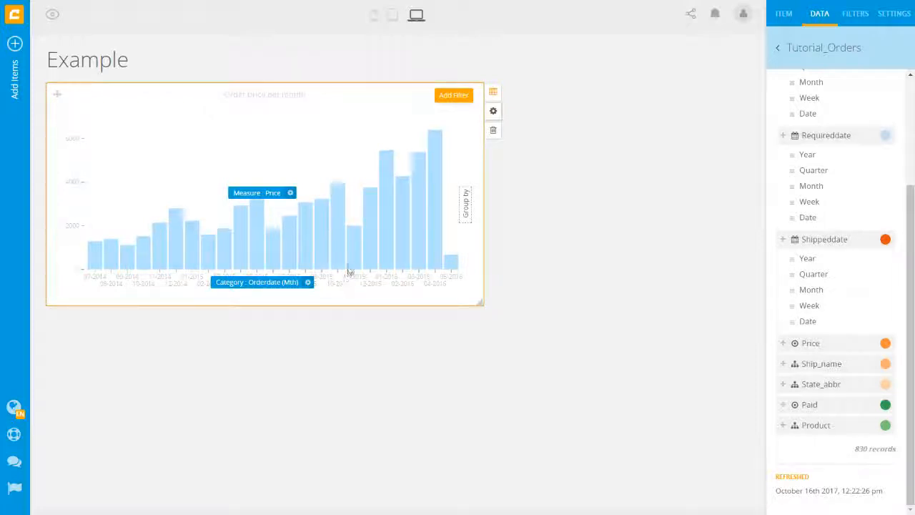
# - Set the month category to Month Name with Long format, e.g. July 2014
pyautogui.click(308, 283)
pyautogui.moveTo(205, 238); pyautogui.dragTo(321, 319)
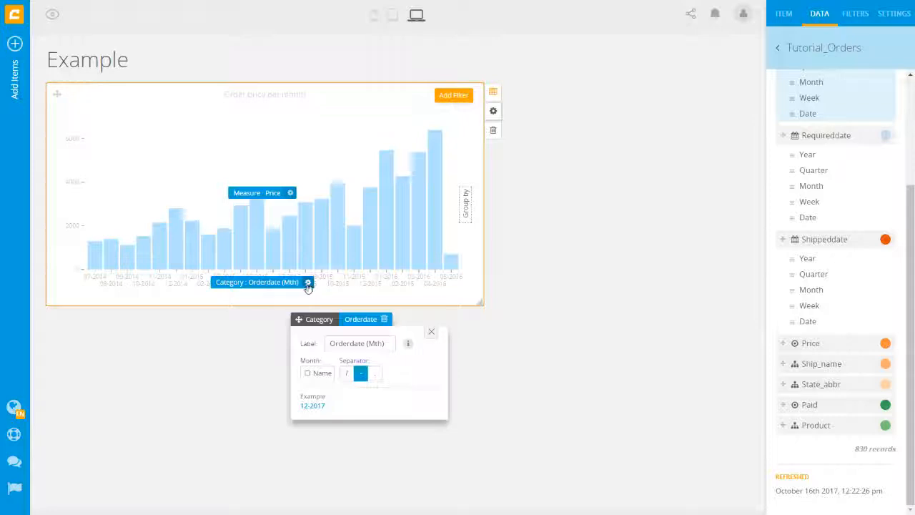
pyautogui.click(317, 373)
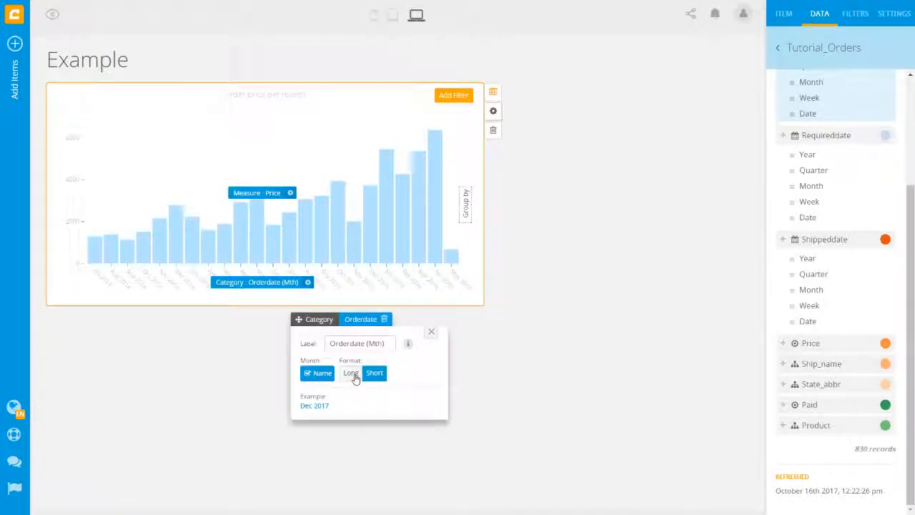
pyautogui.click(352, 374)
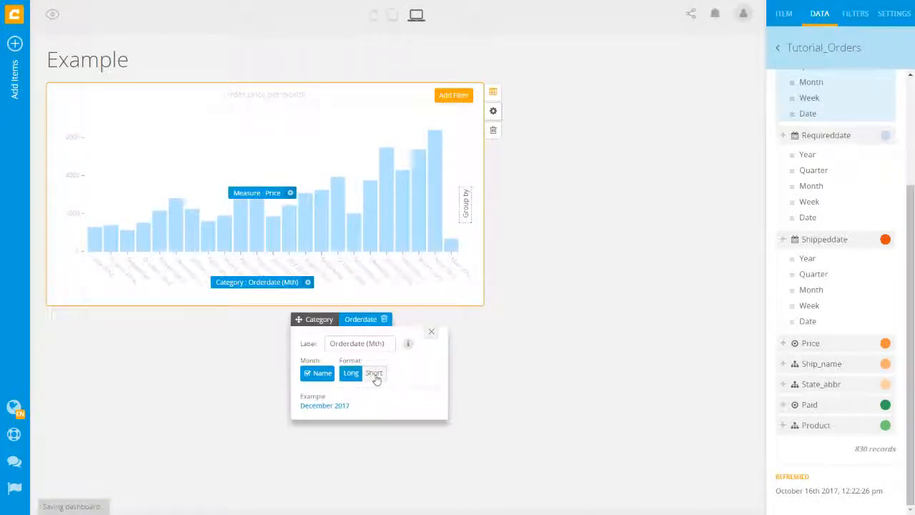
pyautogui.click(432, 333)
pyautogui.click(336, 344)
pyautogui.moveTo(466, 151)
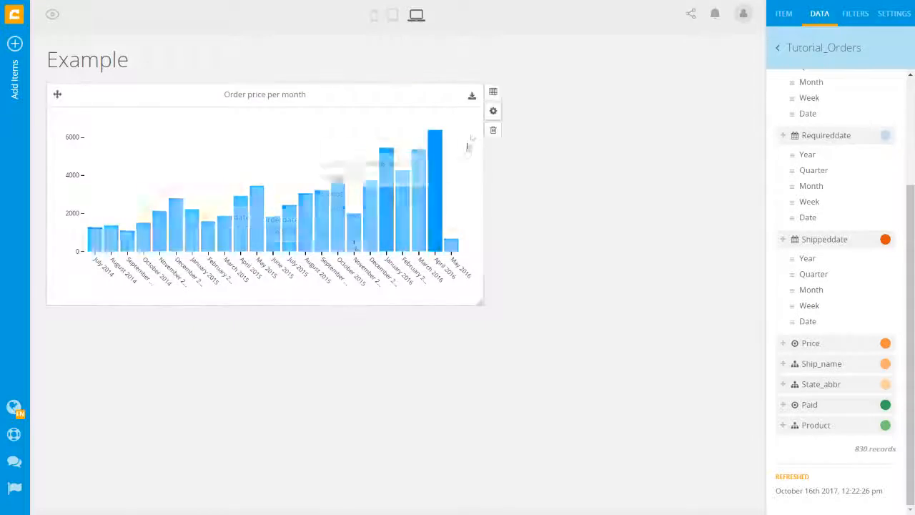
pyautogui.click(492, 96)
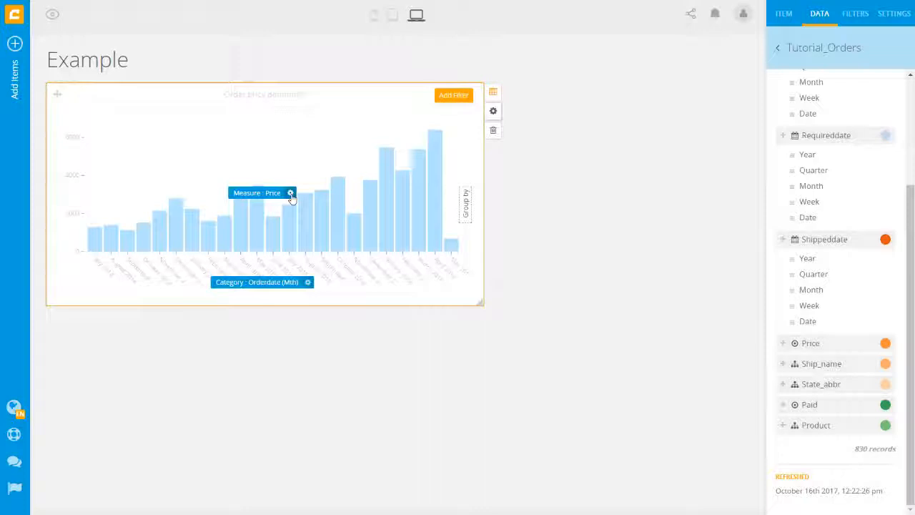
# - Set the Price measure to Avg aggregation, label 'Average price', and 0 decimals
pyautogui.click(290, 194)
pyautogui.moveTo(222, 146); pyautogui.dragTo(356, 178)
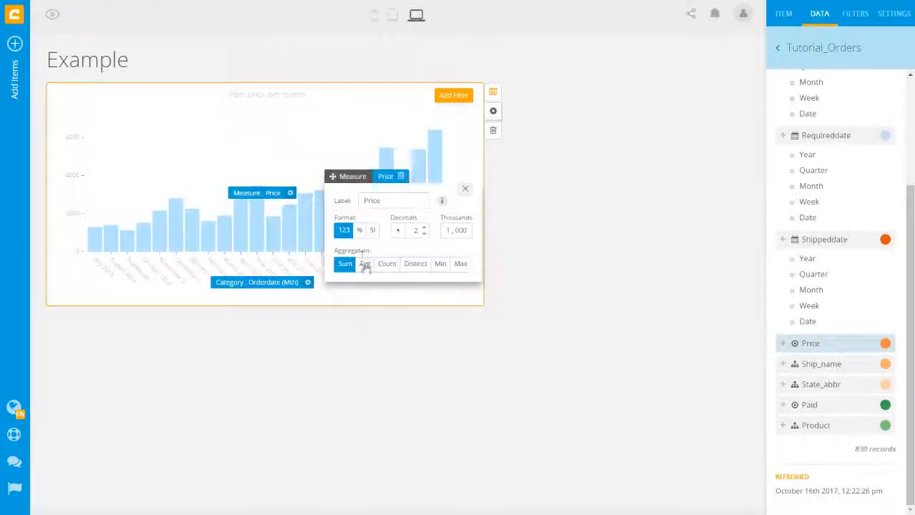
pyautogui.click(365, 264)
pyautogui.click(364, 201)
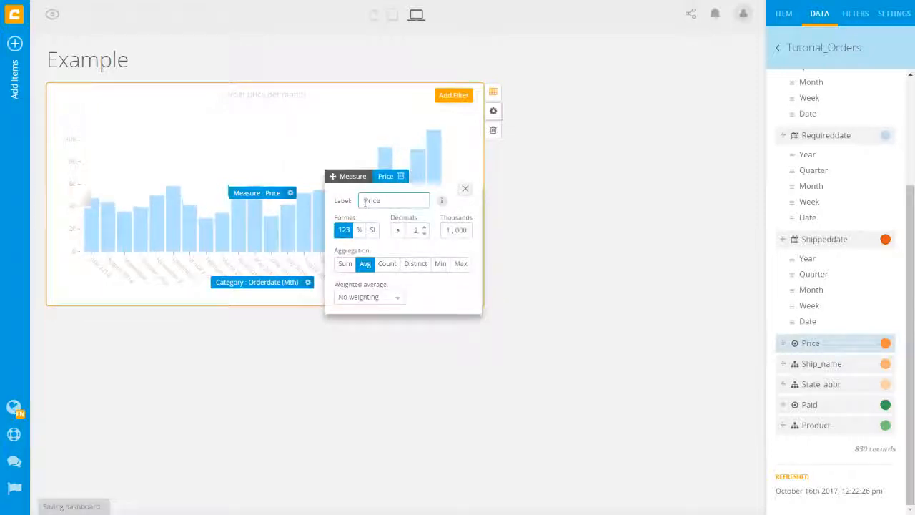
pyautogui.write('Average')
pyautogui.press('Delete')
pyautogui.write('price')
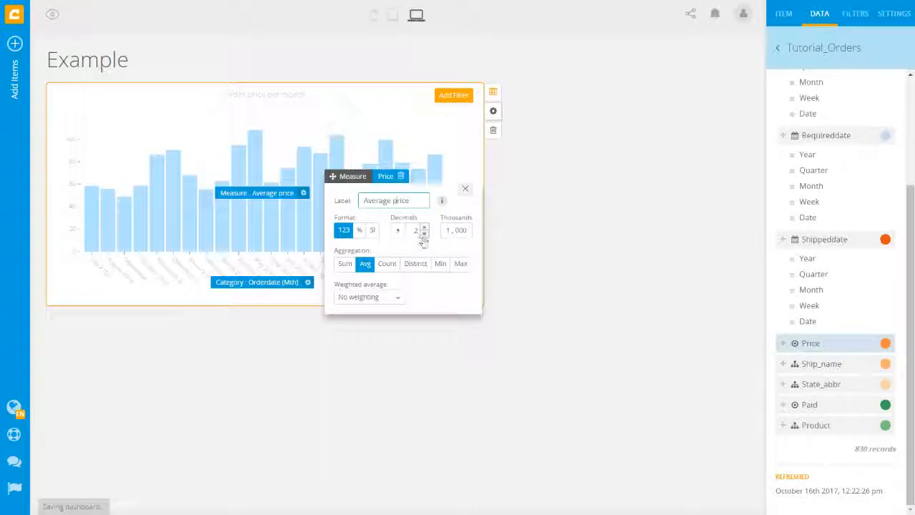
pyautogui.click(424, 236)
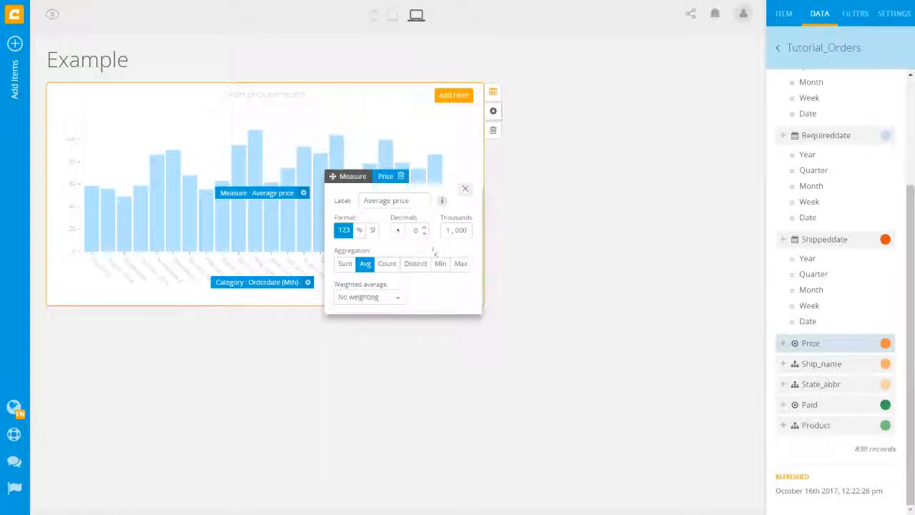
pyautogui.click(466, 189)
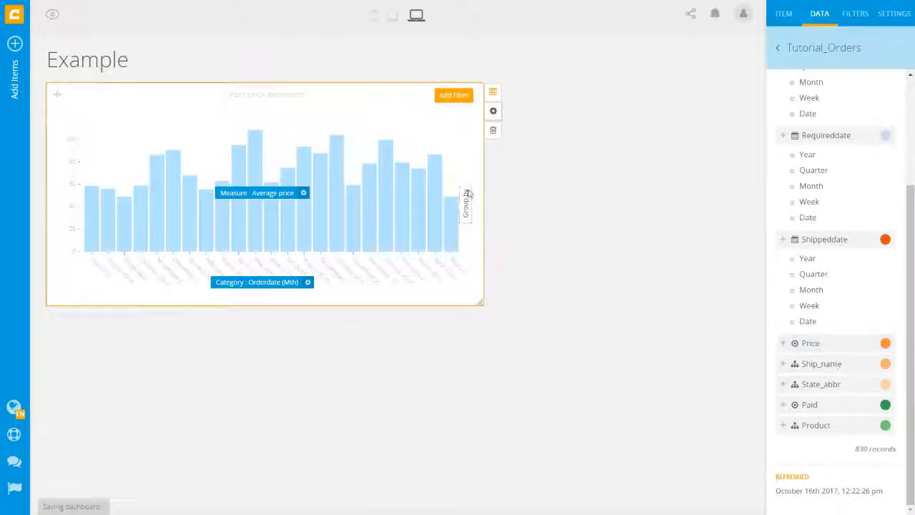
pyautogui.click(529, 251)
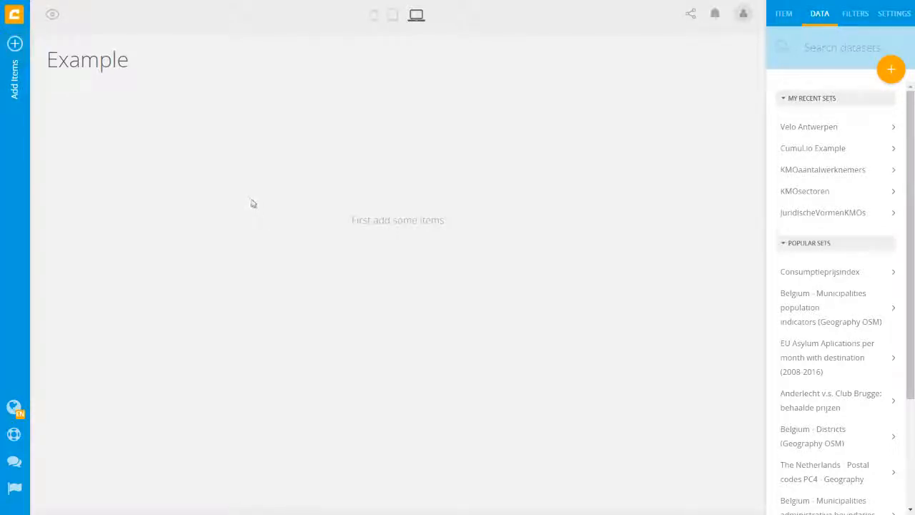
# - Add a Conditional colored number tile to the dashboard and enlarge it
pyautogui.click(14, 42)
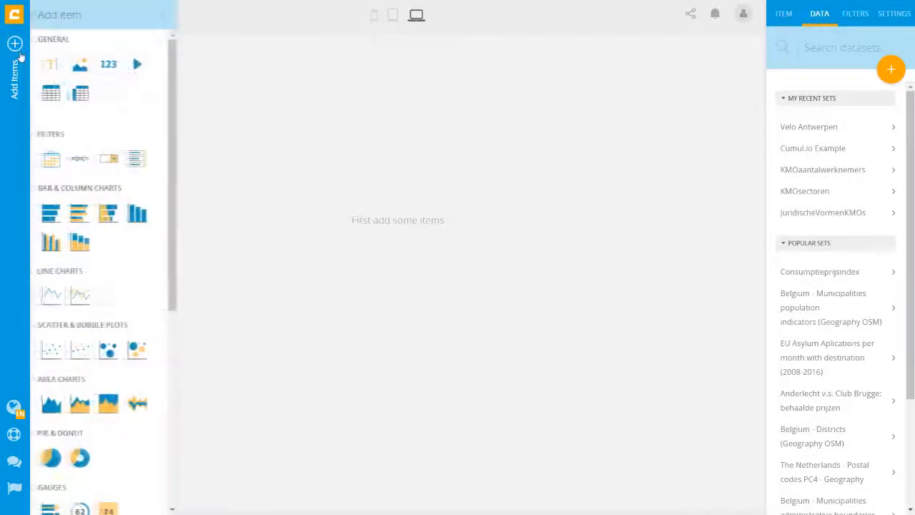
pyautogui.scroll(-4, 111, 213)
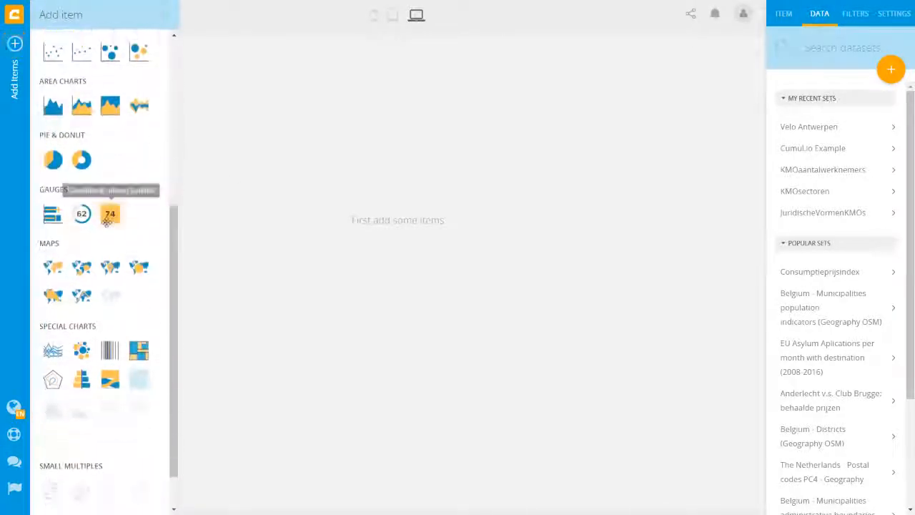
pyautogui.moveTo(110, 213); pyautogui.dragTo(159, 153)
pyautogui.moveTo(305, 199); pyautogui.dragTo(351, 233)
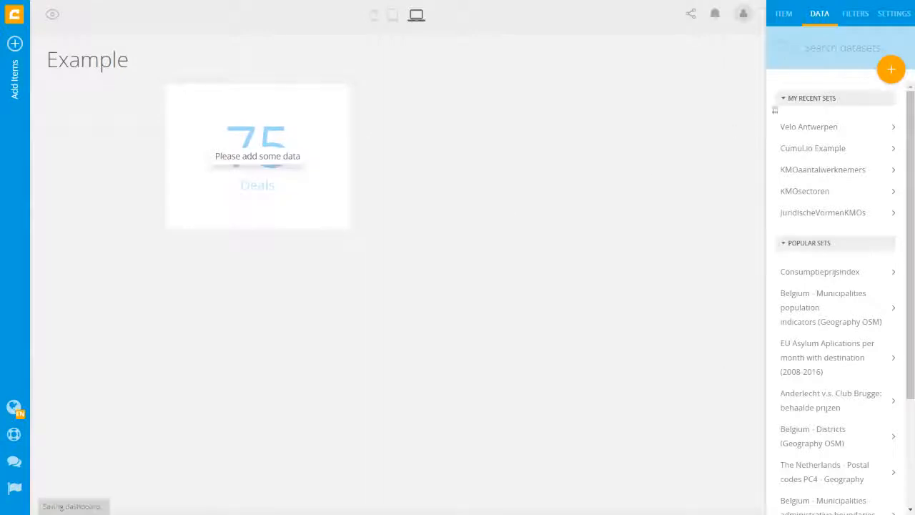
# - Show Price from Tutorial_Orders in the number widget, giving 64942.69
pyautogui.click(823, 49)
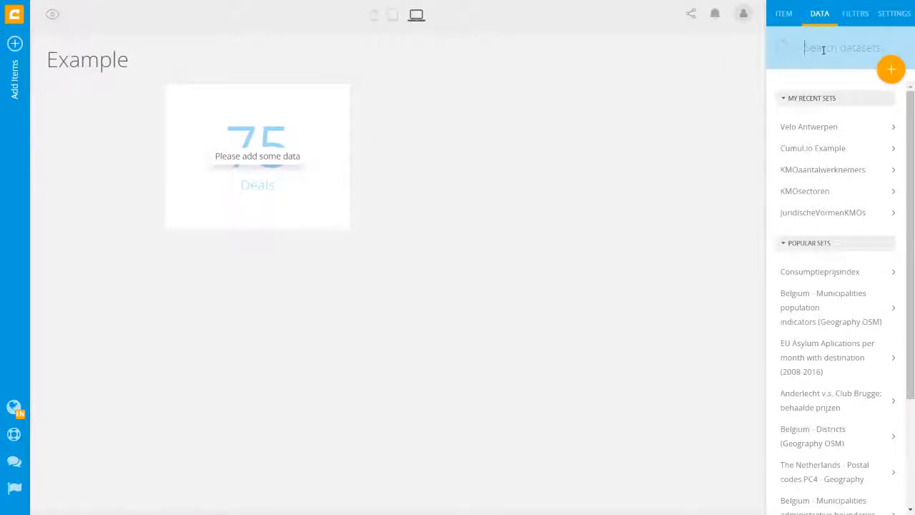
pyautogui.write('tuto')
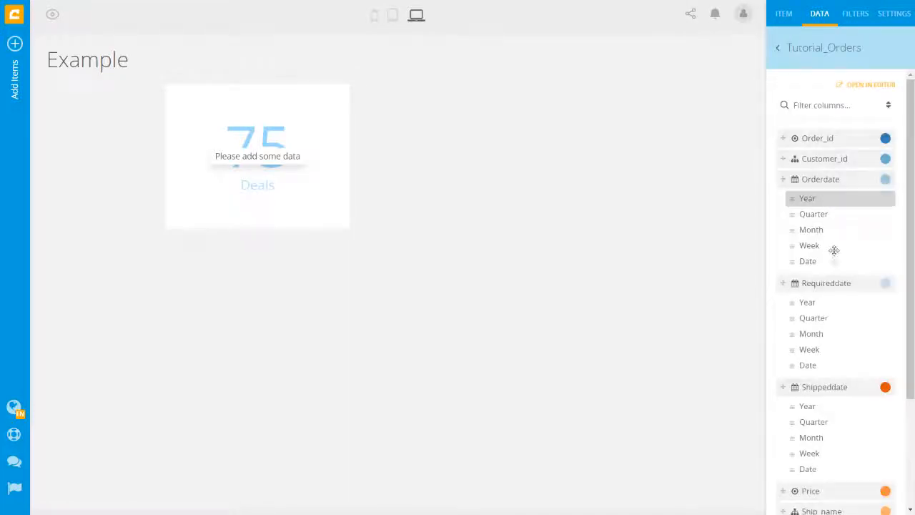
pyautogui.scroll(-2, 834, 261)
pyautogui.moveTo(815, 345); pyautogui.dragTo(261, 165)
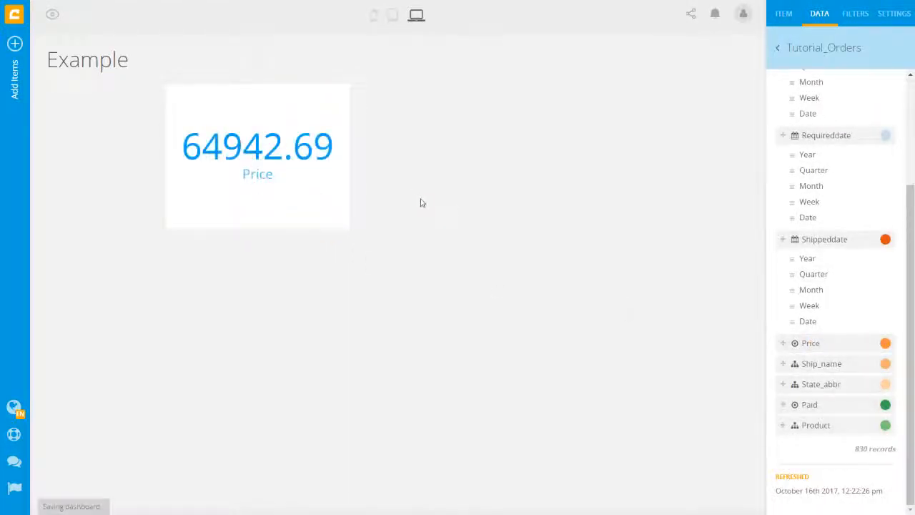
pyautogui.moveTo(357, 112)
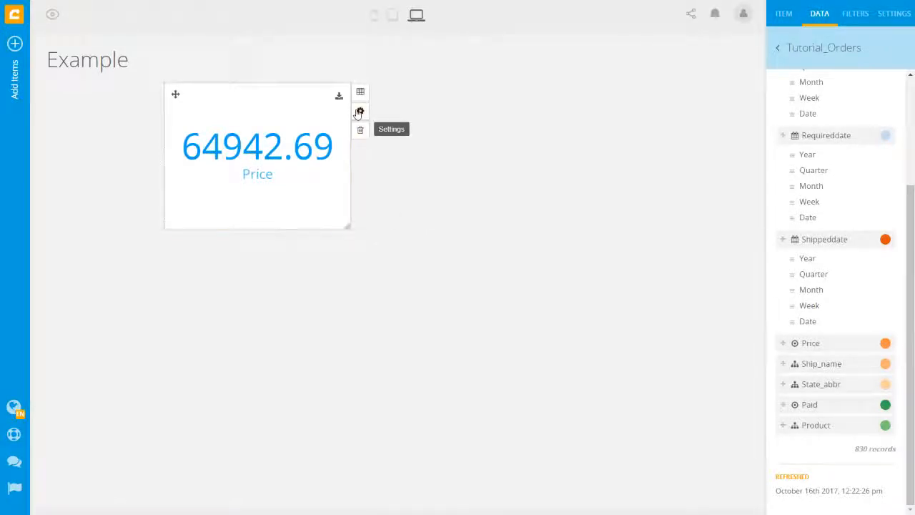
# - Turn on conditional colour for the Price number, shown as a percentage of a 75000 manual target (87%)
pyautogui.click(359, 112)
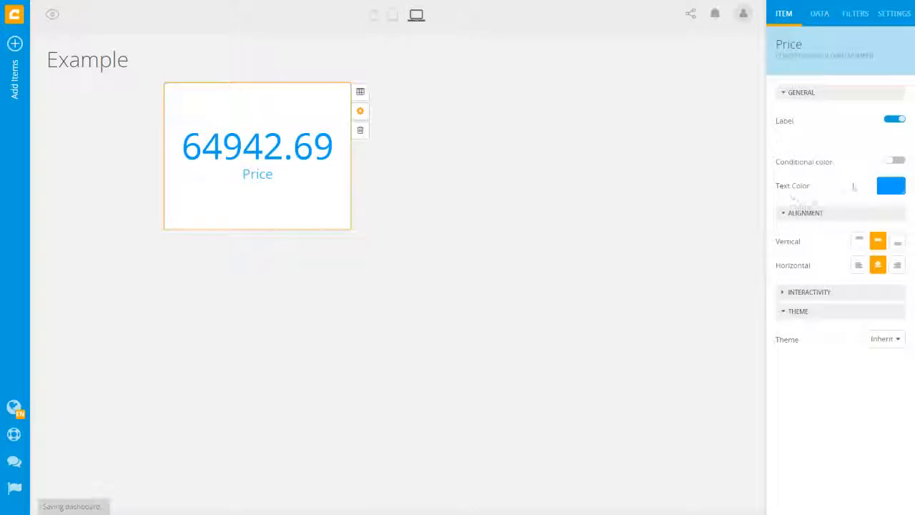
pyautogui.click(893, 160)
pyautogui.click(886, 185)
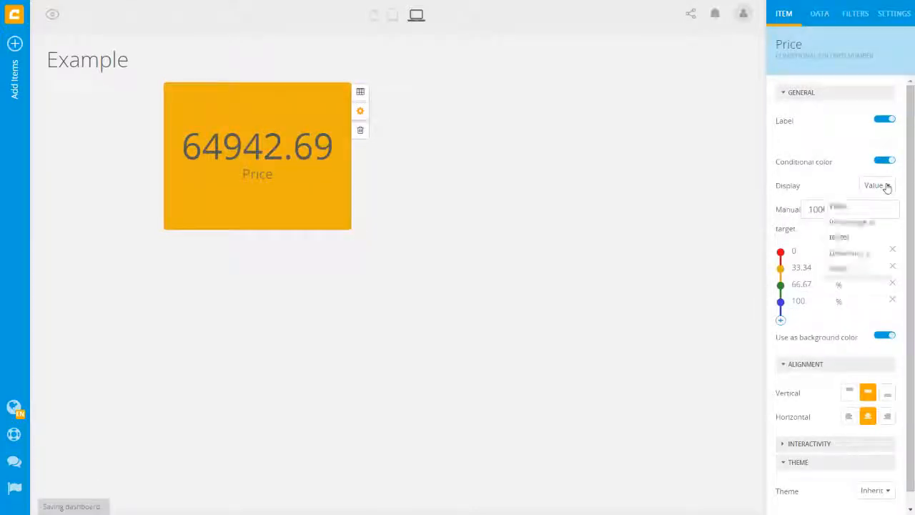
pyautogui.click(876, 229)
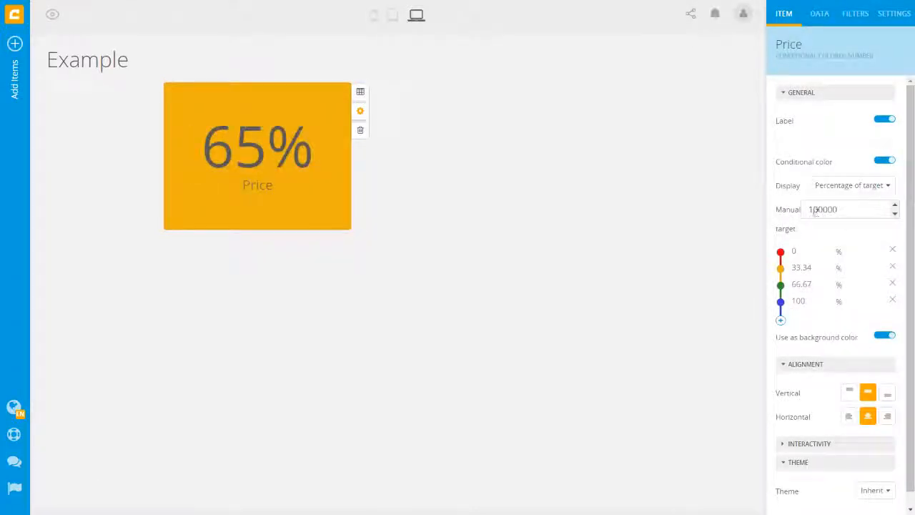
pyautogui.moveTo(809, 209); pyautogui.dragTo(820, 209)
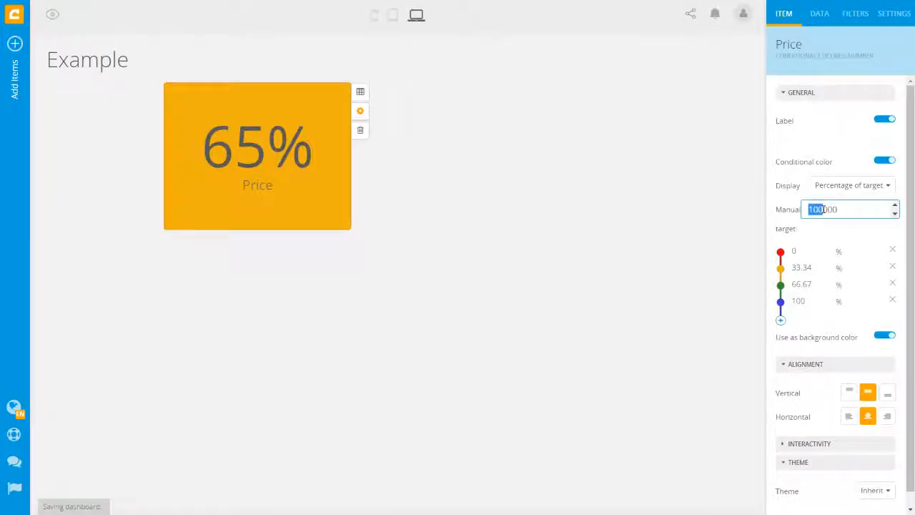
pyautogui.write('75')
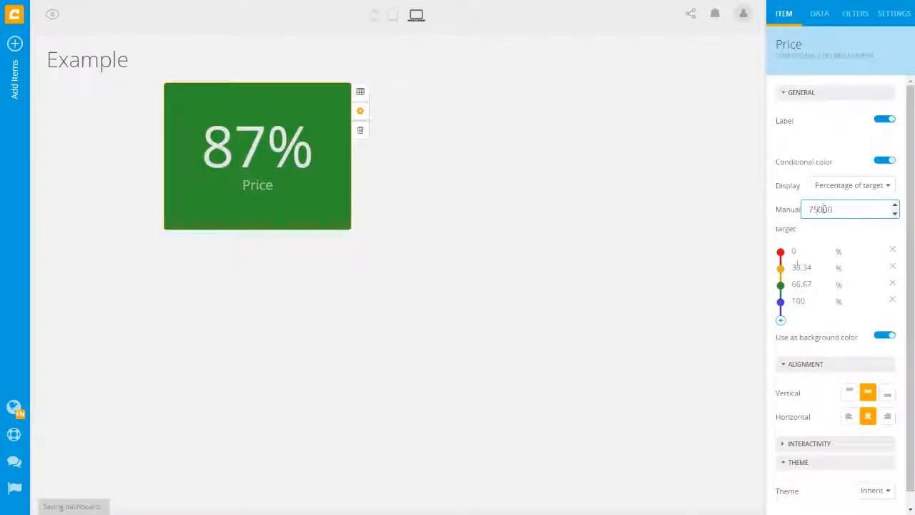
pyautogui.click(780, 300)
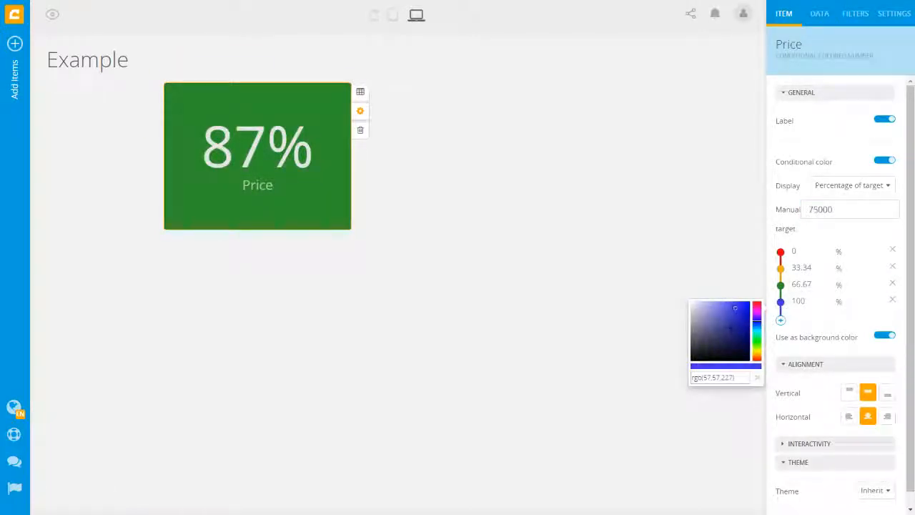
pyautogui.click(820, 323)
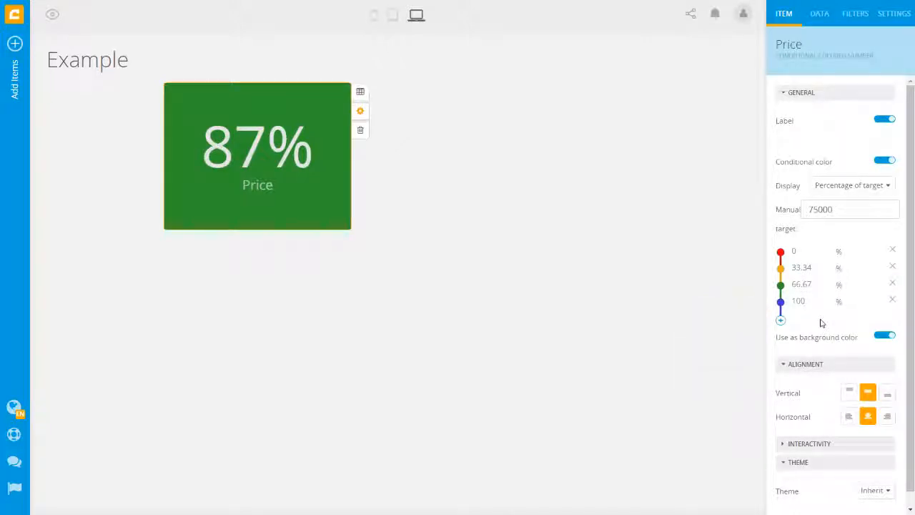
# - Bind the Dynamic targets dataset's Target column to the Price widget's Target slot
pyautogui.click(817, 17)
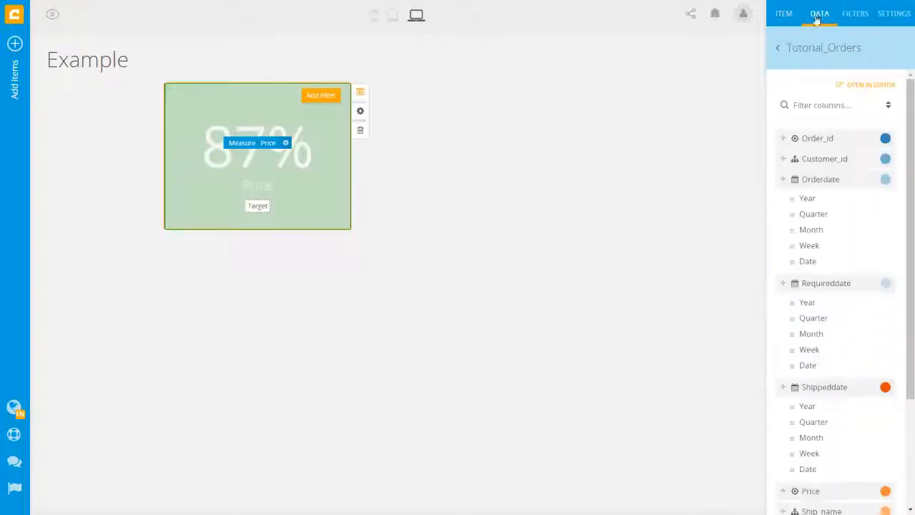
pyautogui.click(781, 54)
pyautogui.write('target')
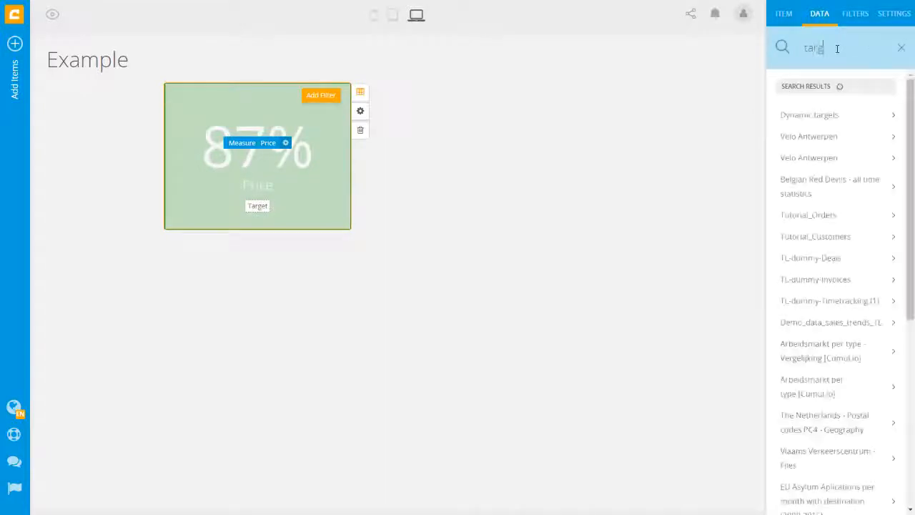
pyautogui.click(825, 116)
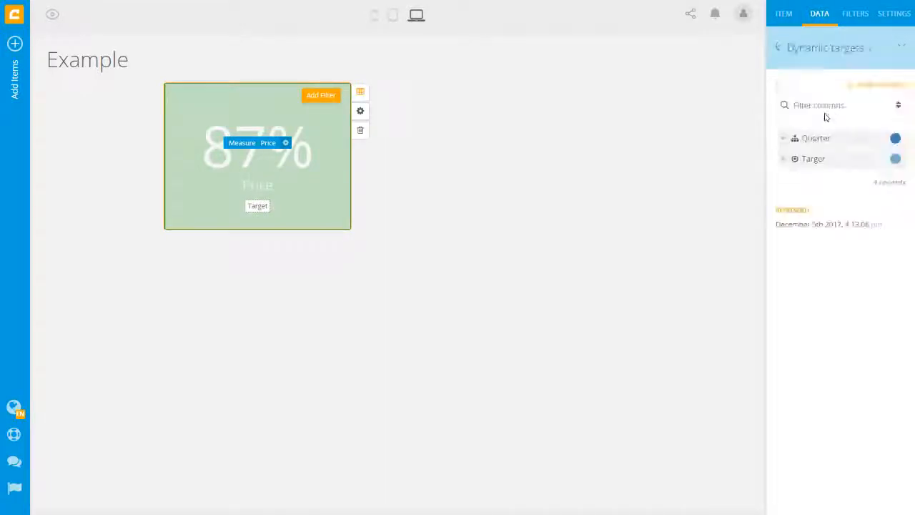
pyautogui.moveTo(807, 157); pyautogui.dragTo(255, 213)
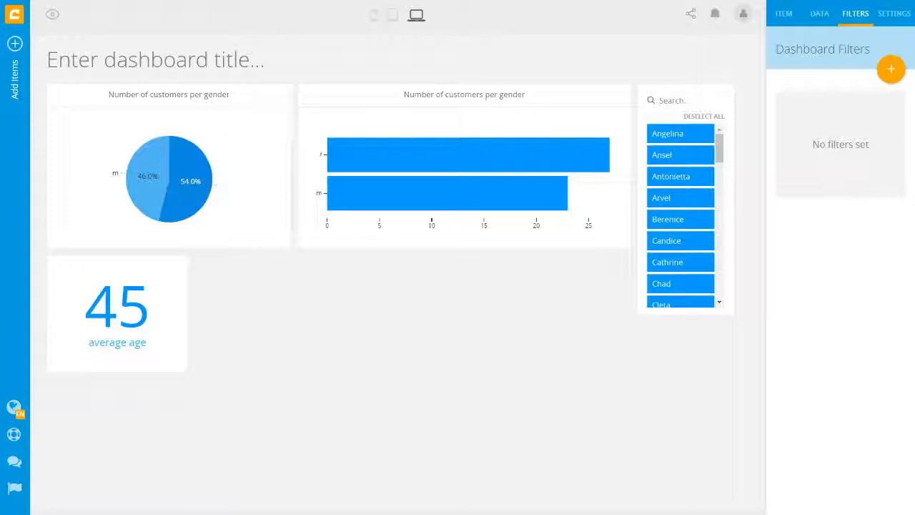
pyautogui.click(890, 70)
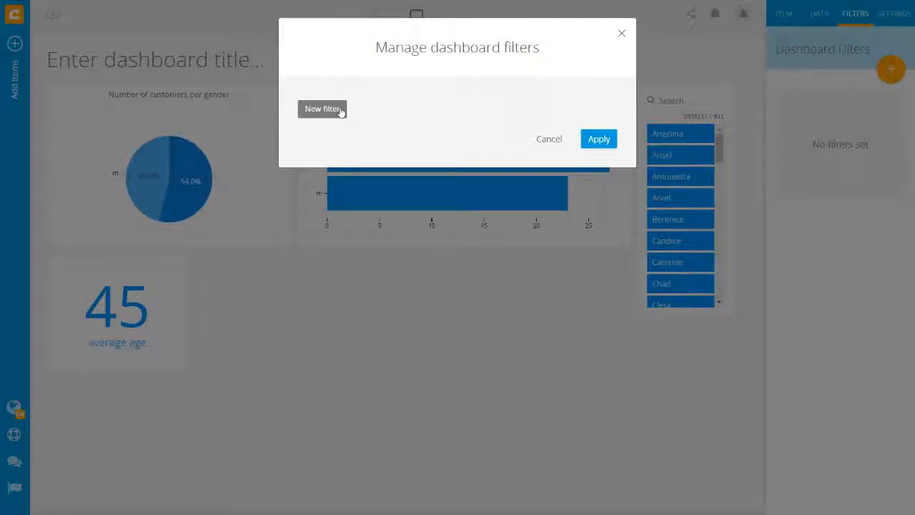
pyautogui.click(322, 108)
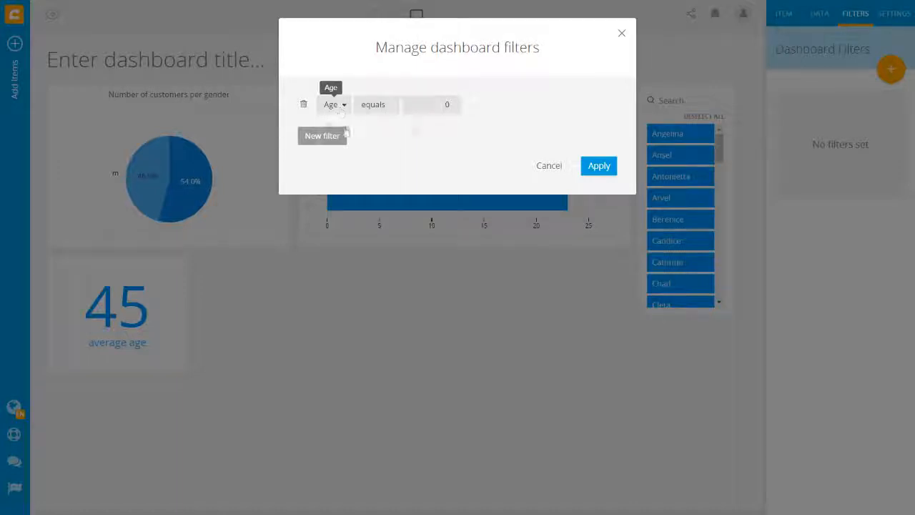
pyautogui.click(340, 107)
pyautogui.click(351, 179)
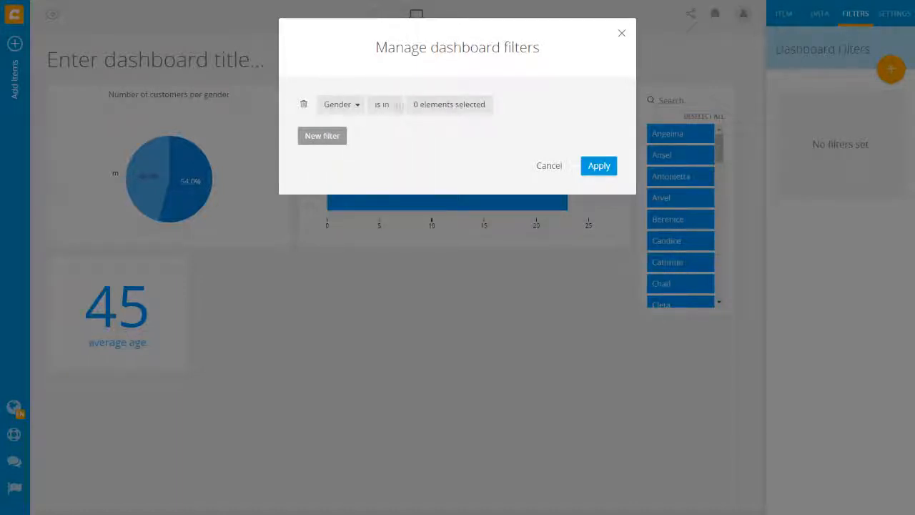
pyautogui.click(436, 108)
pyautogui.click(392, 164)
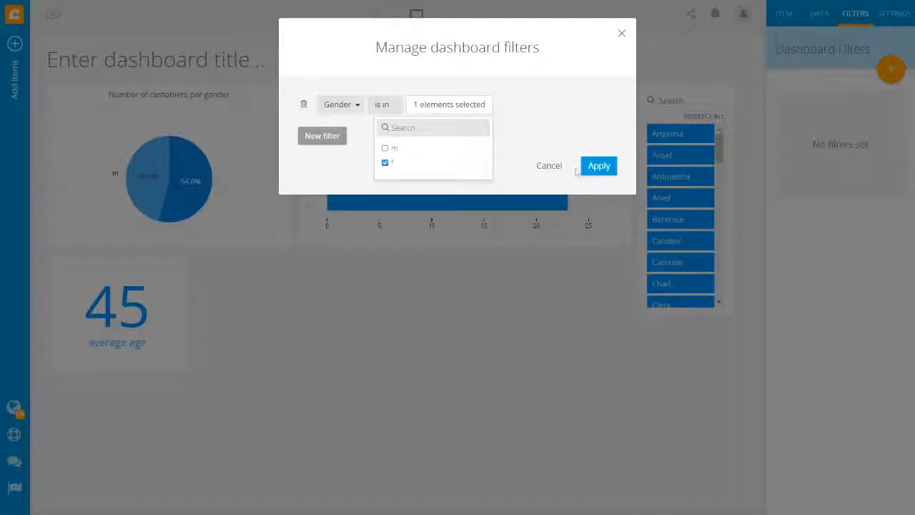
pyautogui.click(597, 165)
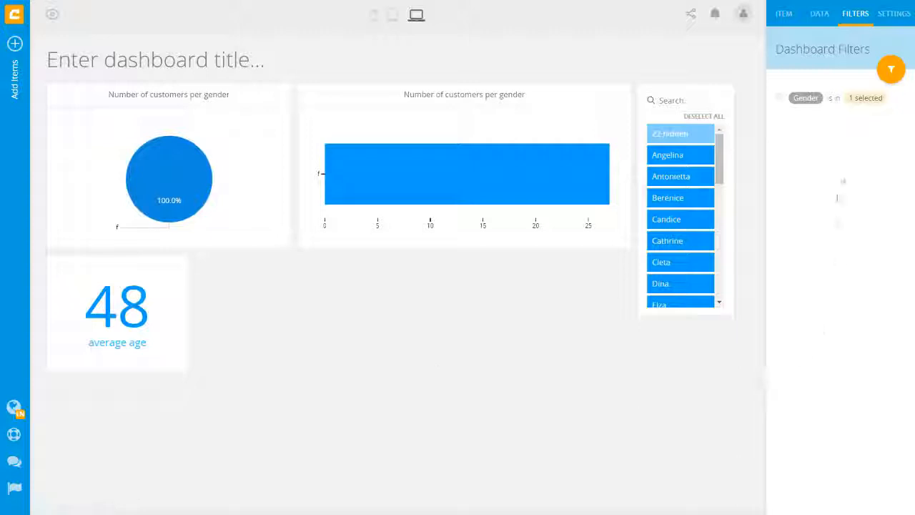
pyautogui.click(779, 98)
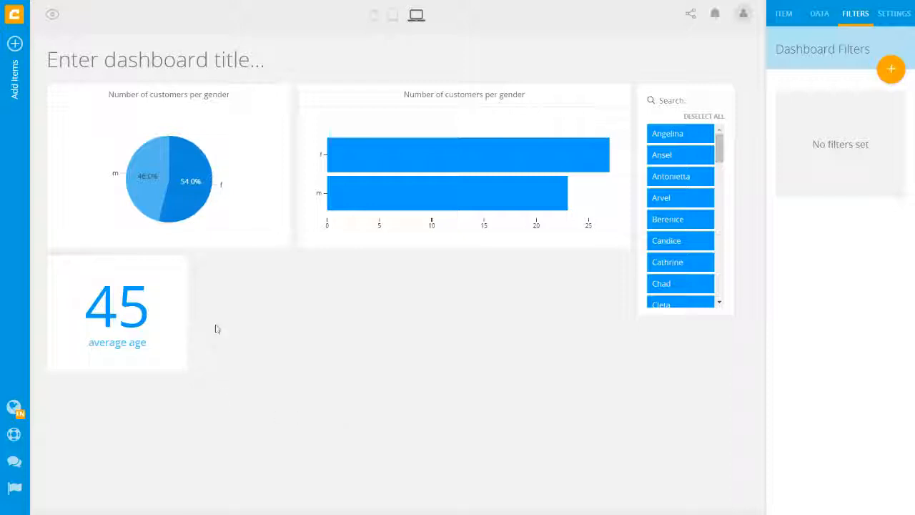
pyautogui.moveTo(137, 270)
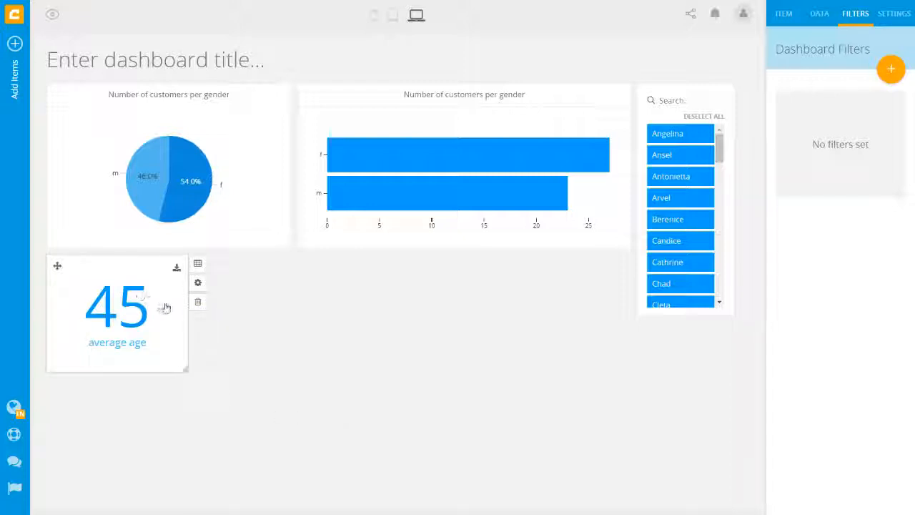
# - Add a Gender filter keeping only f to the average age tile
pyautogui.click(198, 266)
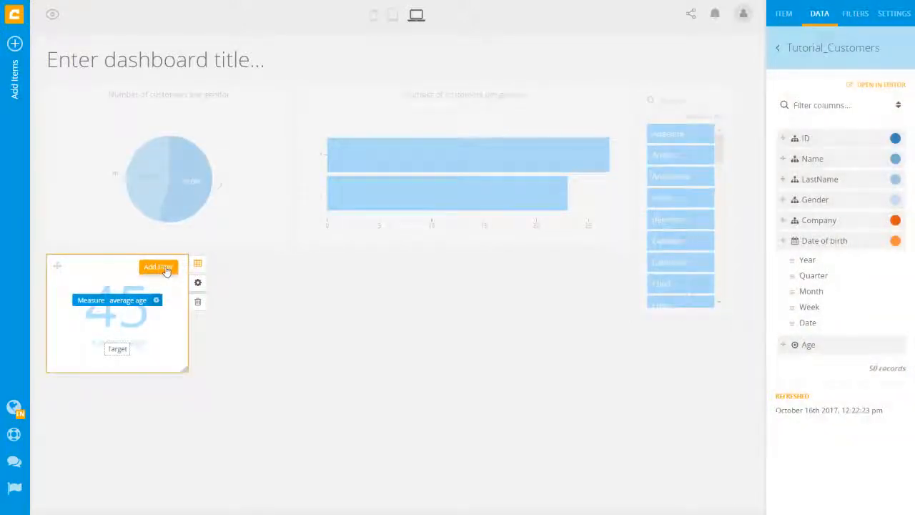
pyautogui.click(165, 269)
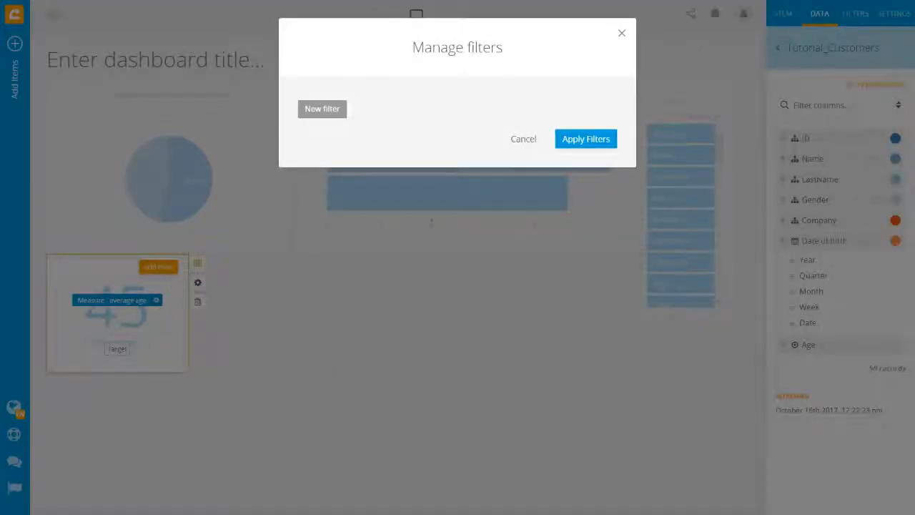
pyautogui.click(330, 112)
pyautogui.click(335, 107)
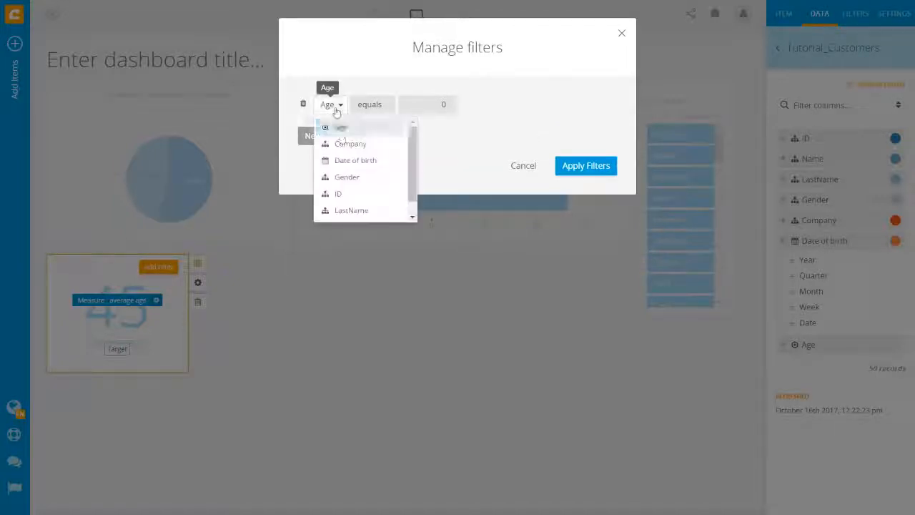
pyautogui.click(361, 177)
pyautogui.click(431, 113)
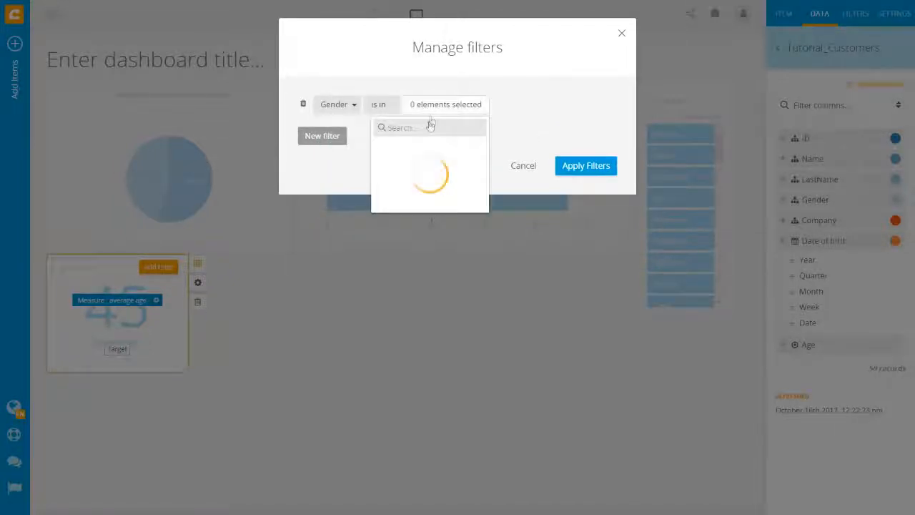
pyautogui.click(386, 163)
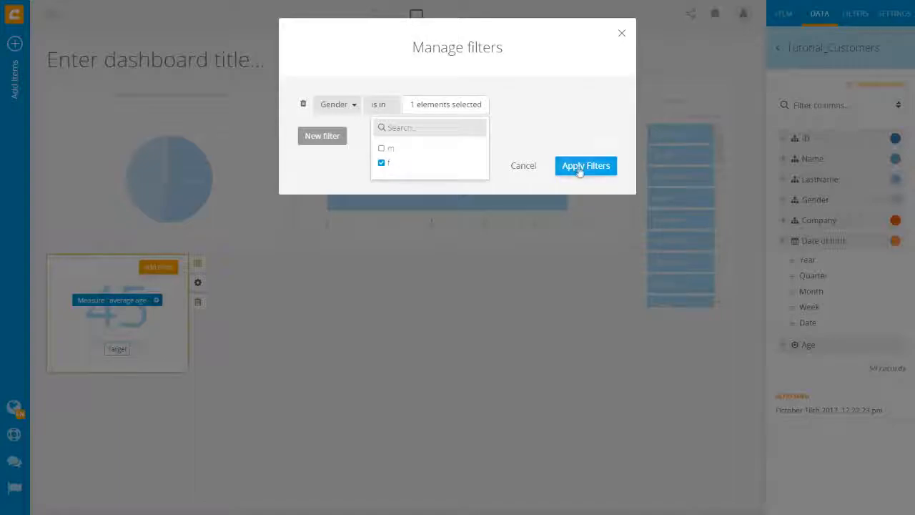
pyautogui.click(579, 169)
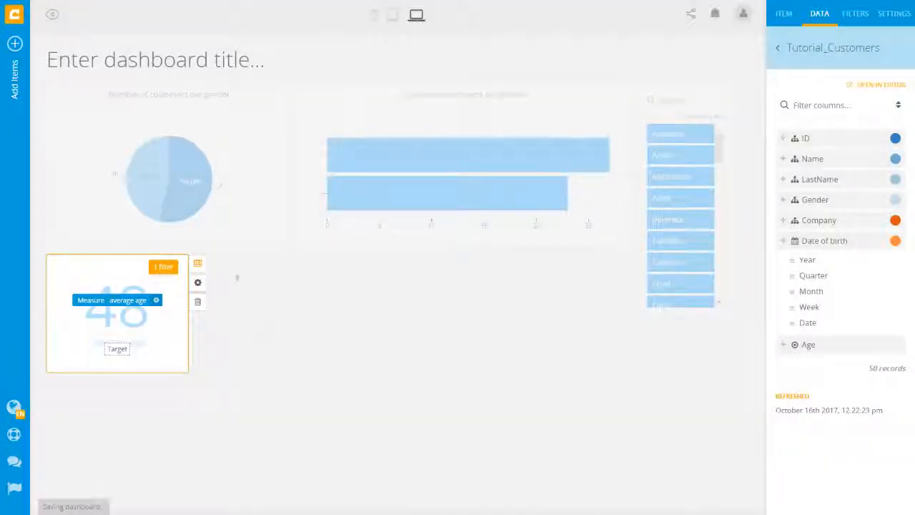
# - Delete the tile's Gender filter and apply the empty filter set
pyautogui.click(163, 266)
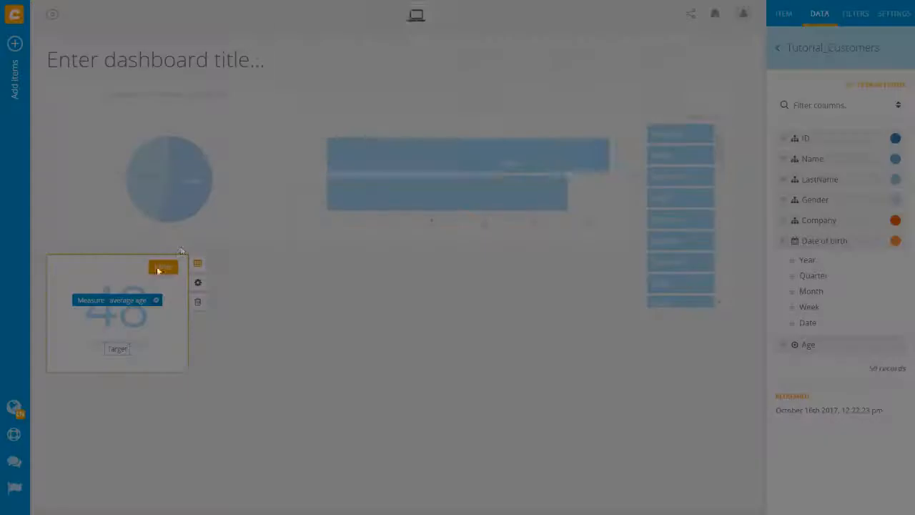
pyautogui.click(302, 104)
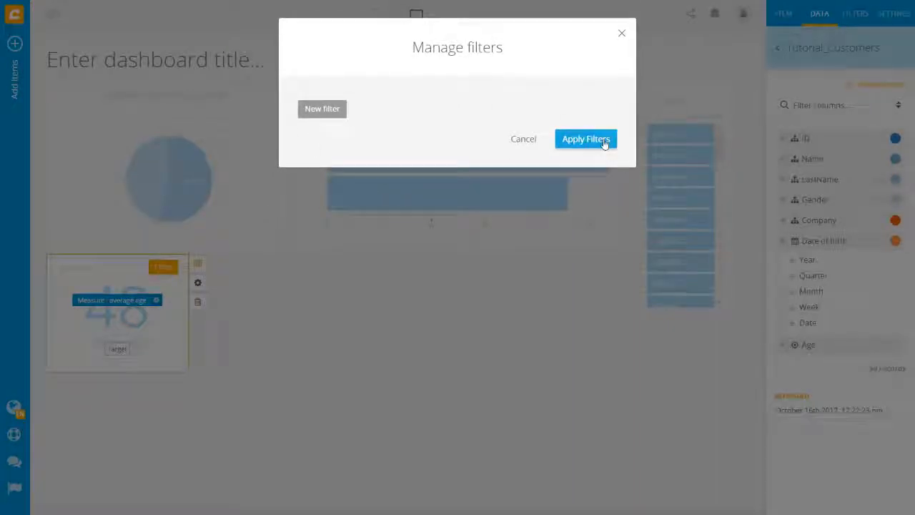
pyautogui.click(604, 141)
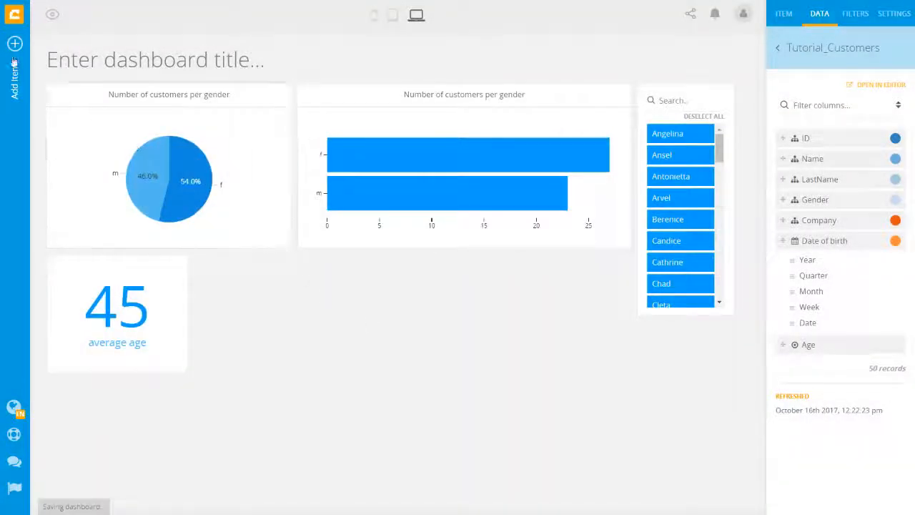
# - Open the Add item panel from the left sidebar
pyautogui.click(14, 64)
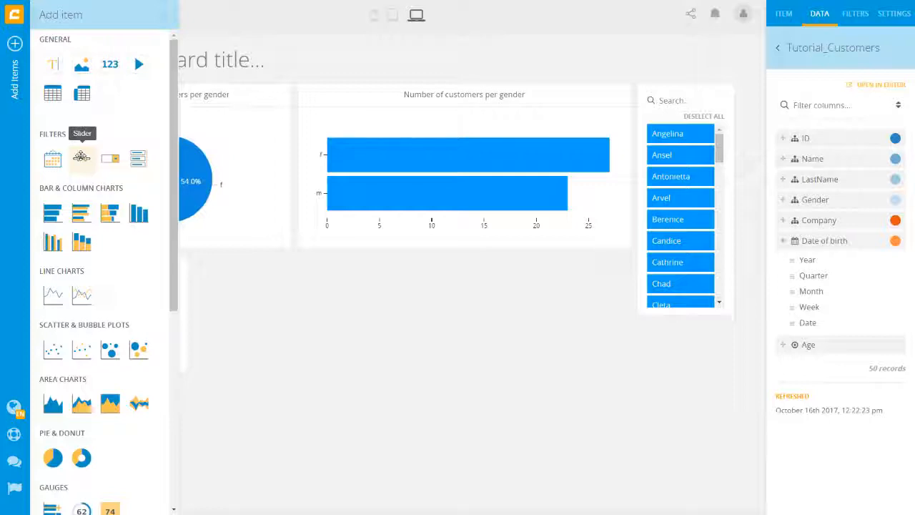
# - Place a full-width slider at the dashboard top, driven by Date of birth year
pyautogui.moveTo(81, 156); pyautogui.dragTo(62, 92)
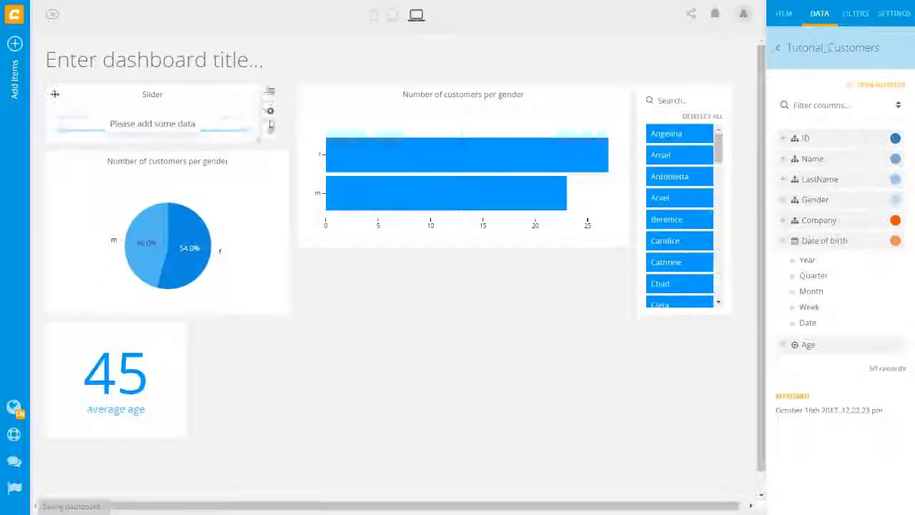
pyautogui.moveTo(259, 114); pyautogui.dragTo(622, 122)
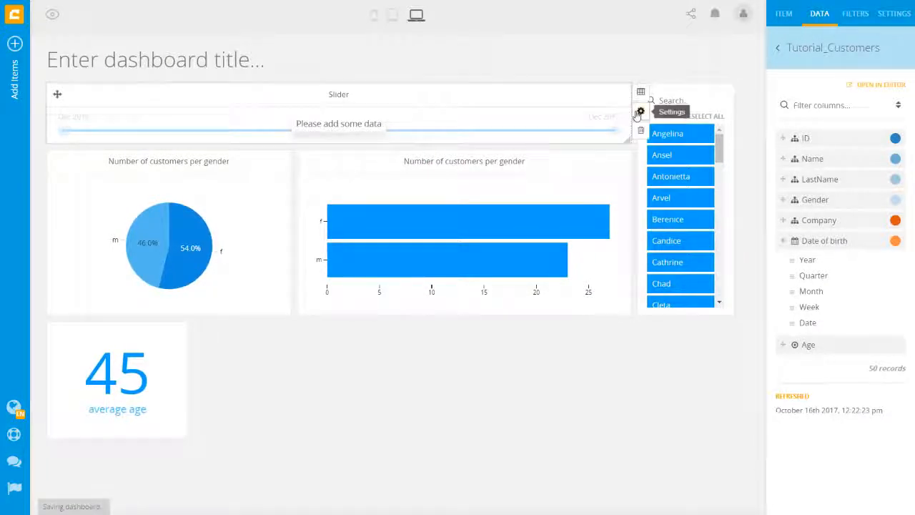
pyautogui.click(638, 113)
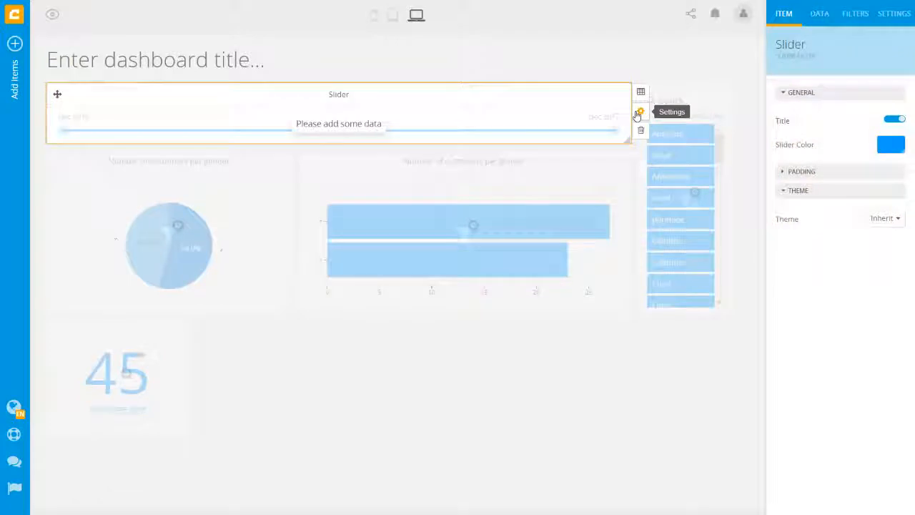
pyautogui.click(820, 15)
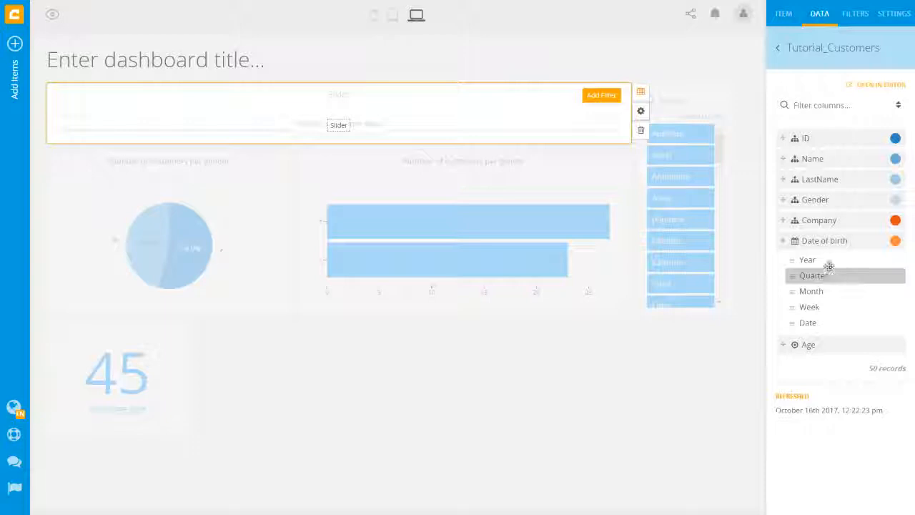
pyautogui.moveTo(826, 260); pyautogui.dragTo(344, 126)
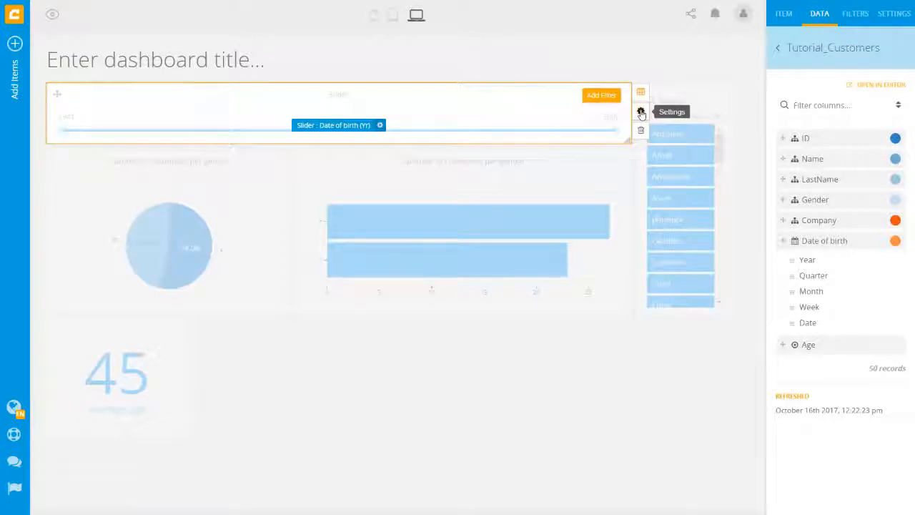
# - Unlink the slider from the average age tile in its settings
pyautogui.click(641, 112)
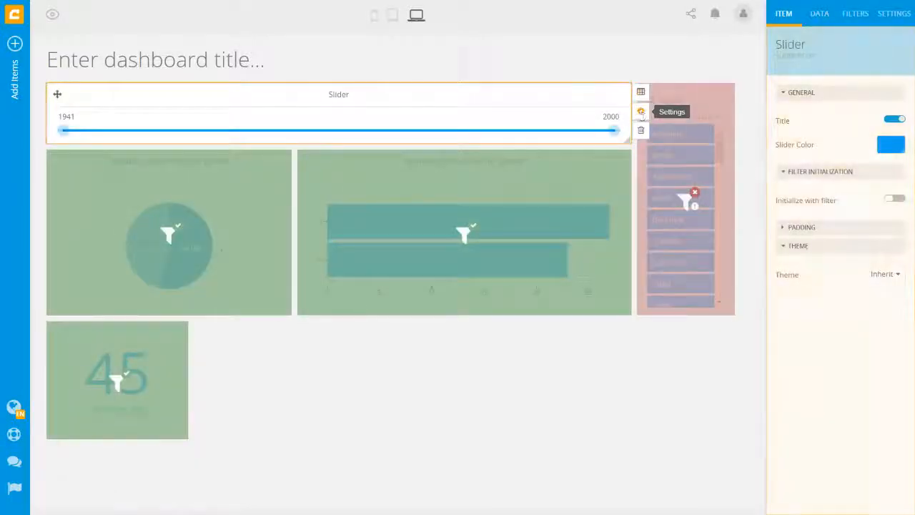
pyautogui.click(127, 382)
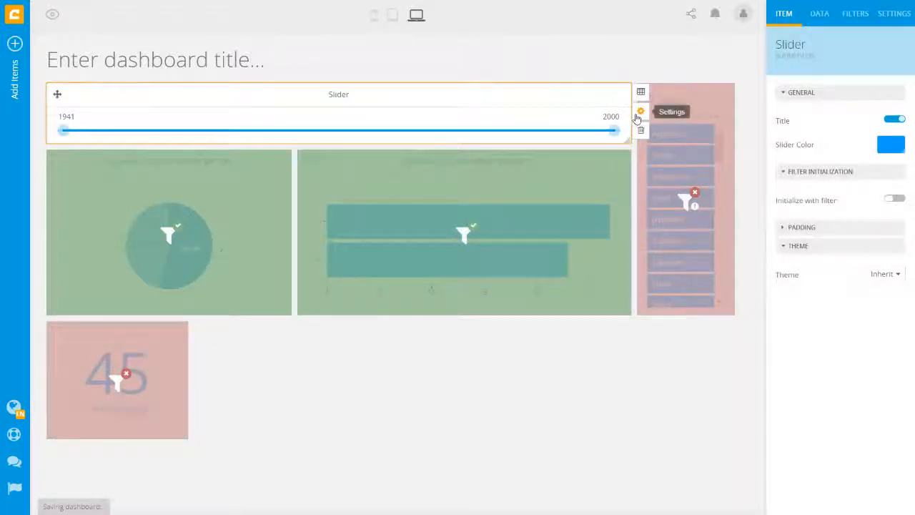
pyautogui.click(536, 370)
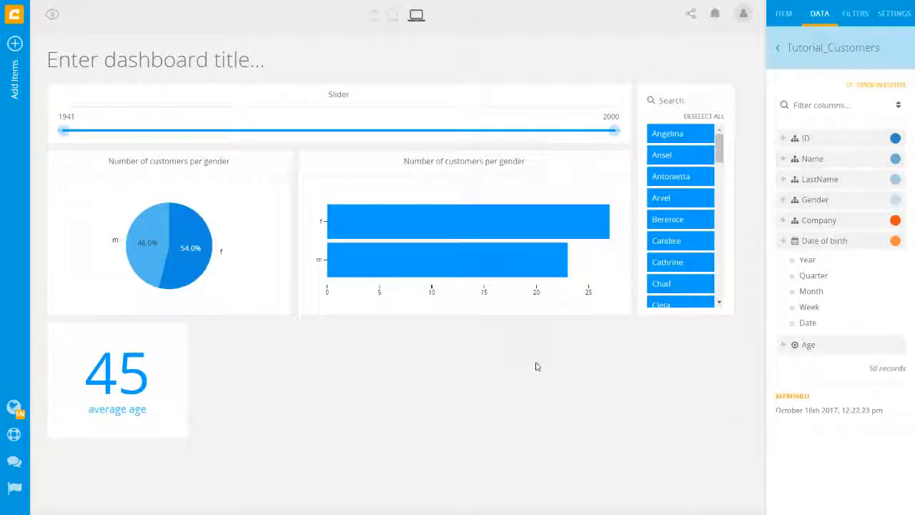
# - Test the slider at 1941–1993 and the m slice, then disable the pie's Filter on select
pyautogui.moveTo(612, 130); pyautogui.dragTo(543, 131)
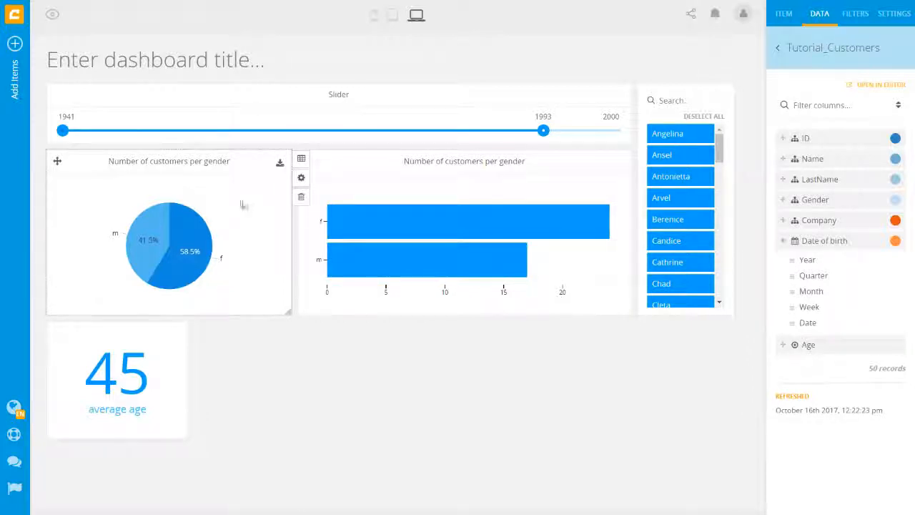
pyautogui.click(146, 231)
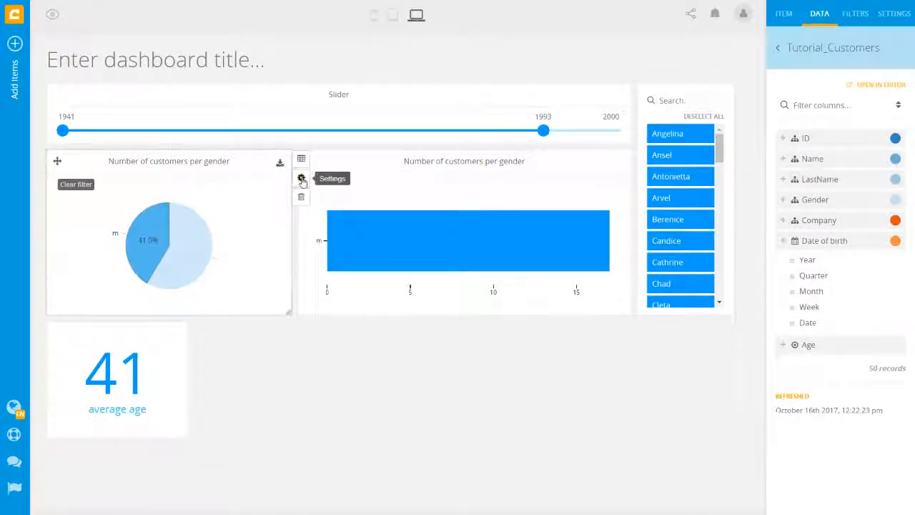
pyautogui.click(301, 178)
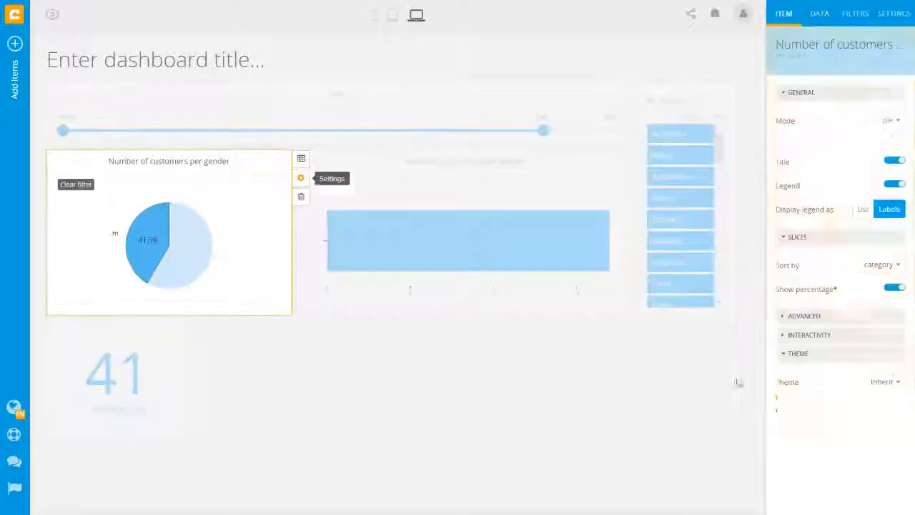
pyautogui.click(799, 335)
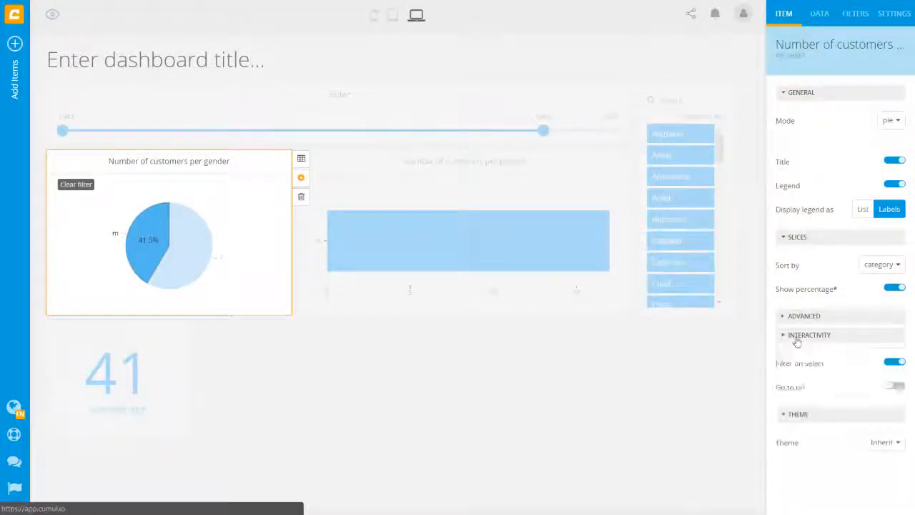
pyautogui.click(895, 363)
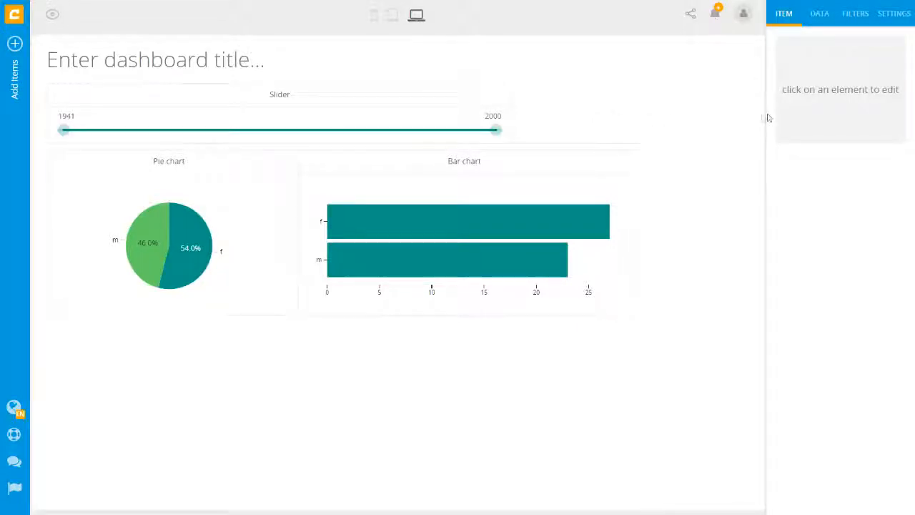
# - Choose Urban in the dashboard Theme dropdown, then switch Theme to Custom
pyautogui.click(905, 14)
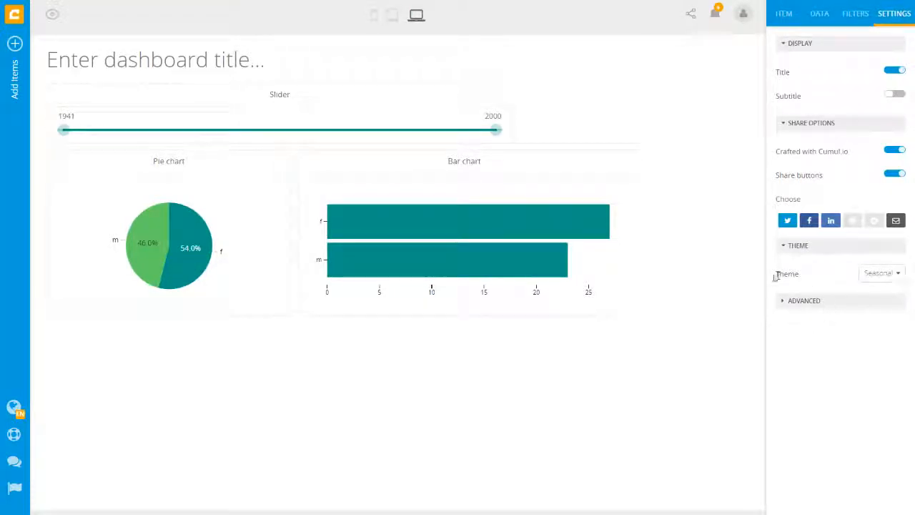
pyautogui.click(866, 276)
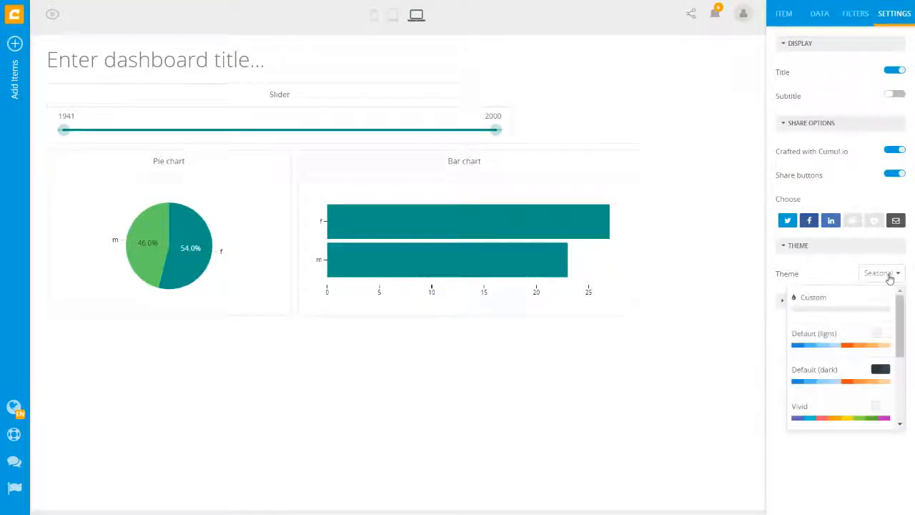
pyautogui.scroll(-5, 839, 364)
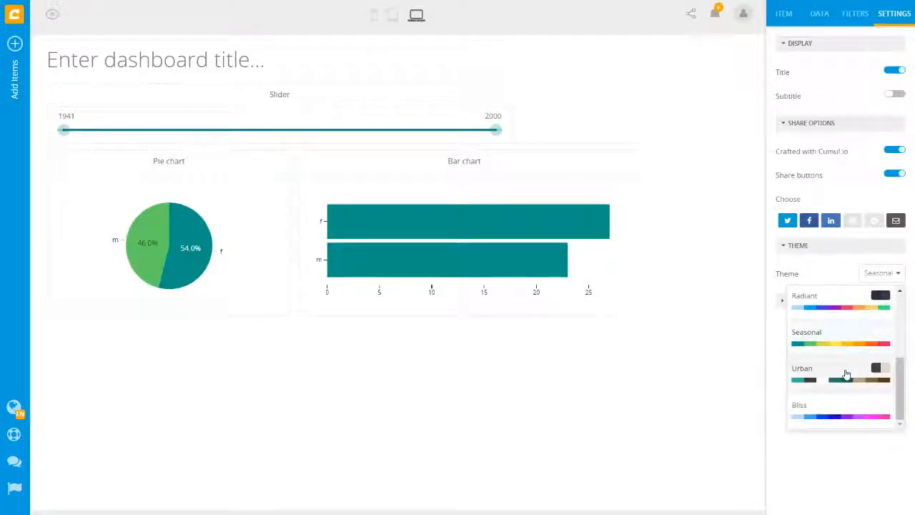
pyautogui.click(846, 374)
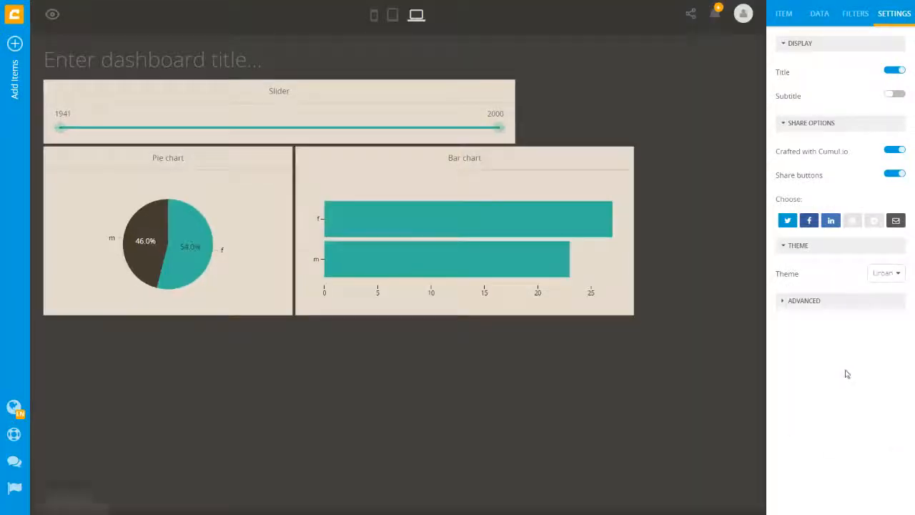
pyautogui.click(883, 278)
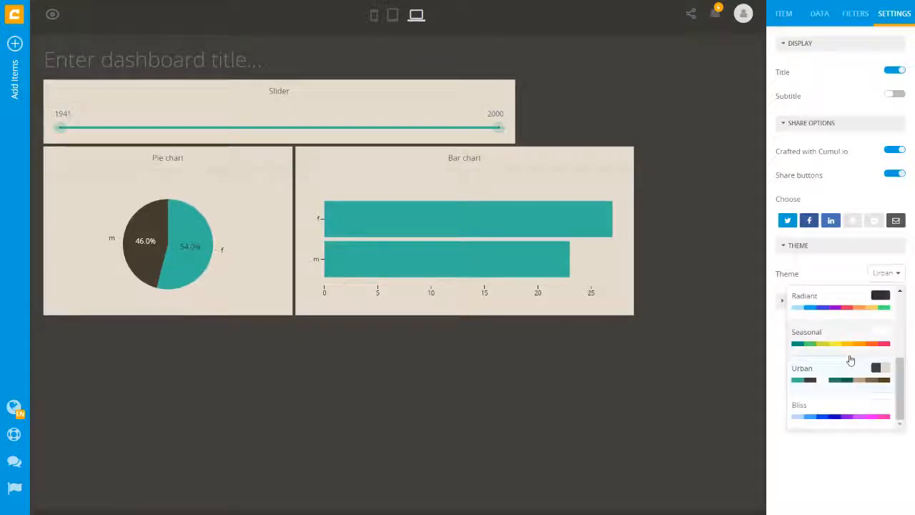
pyautogui.scroll(5, 848, 308)
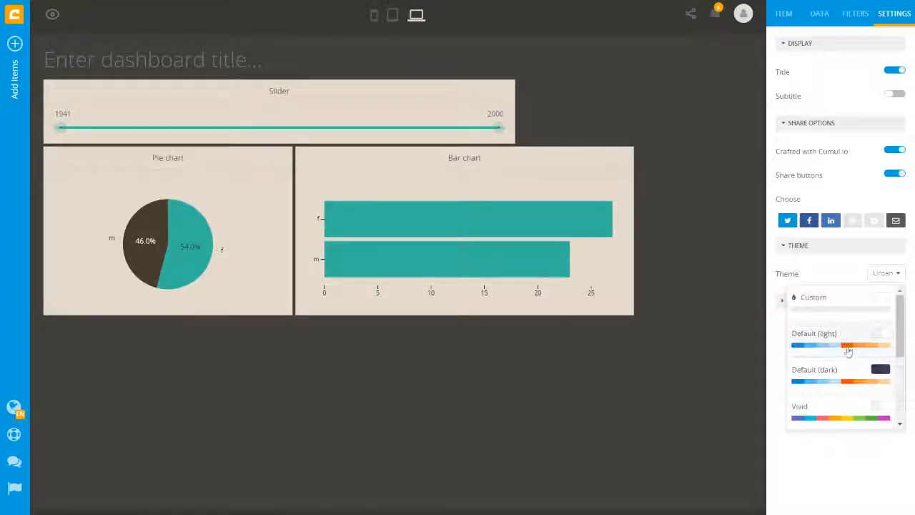
pyautogui.click(847, 299)
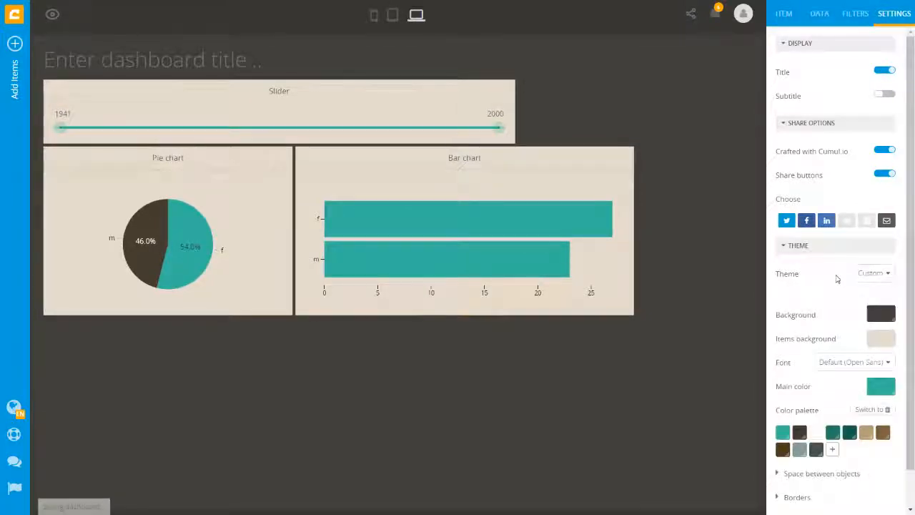
# - Make the dashboard background brown and the item backgrounds tan rgba(226,189,131)
pyautogui.scroll(-1, 838, 278)
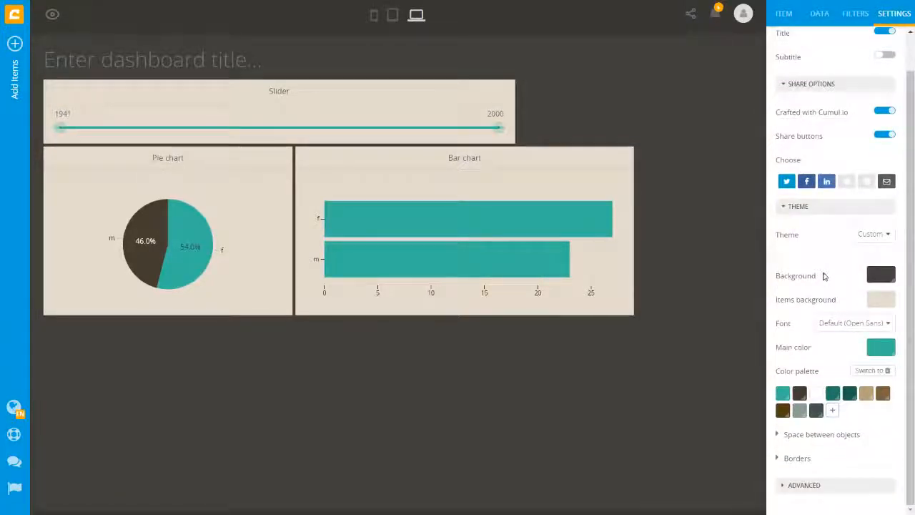
pyautogui.click(878, 275)
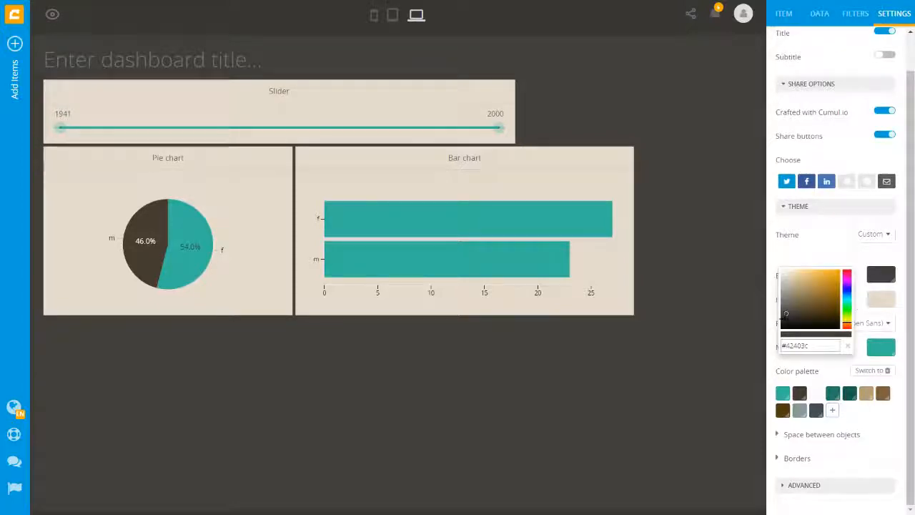
pyautogui.click(799, 307)
pyautogui.click(877, 306)
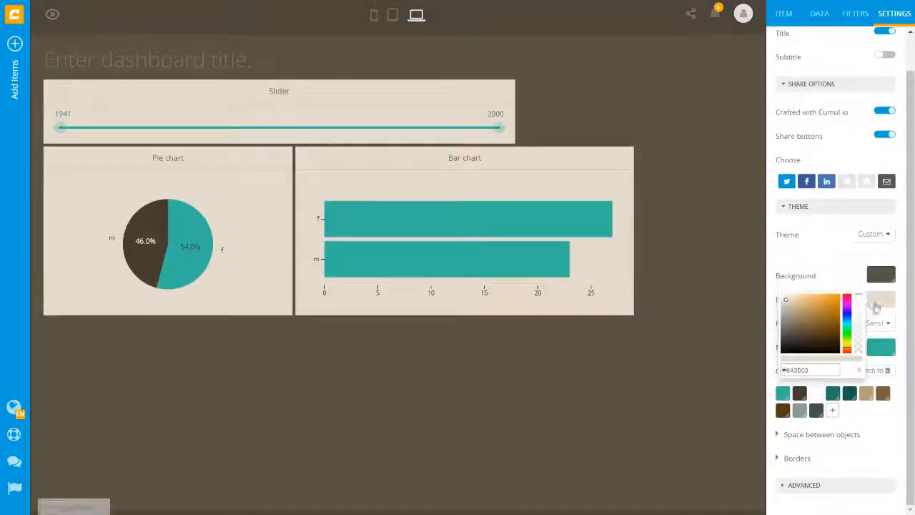
pyautogui.click(804, 300)
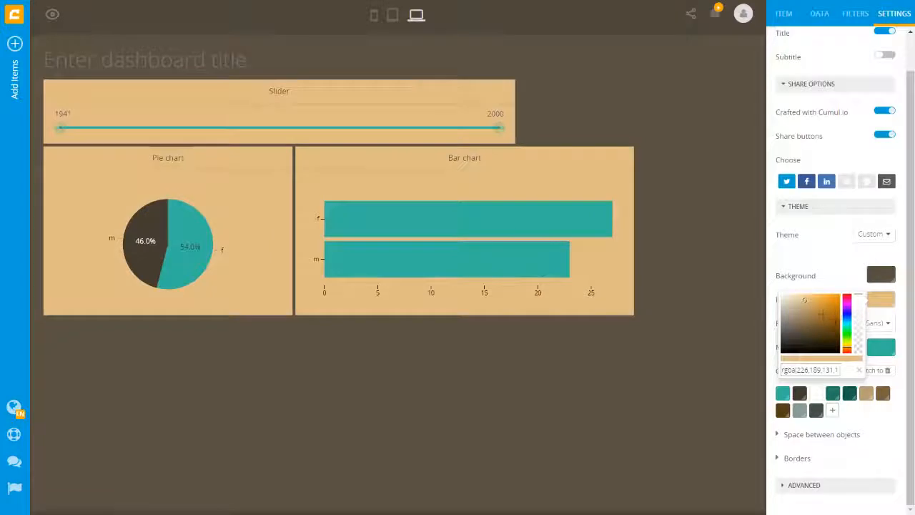
pyautogui.click(889, 327)
pyautogui.click(889, 327)
pyautogui.click(889, 327)
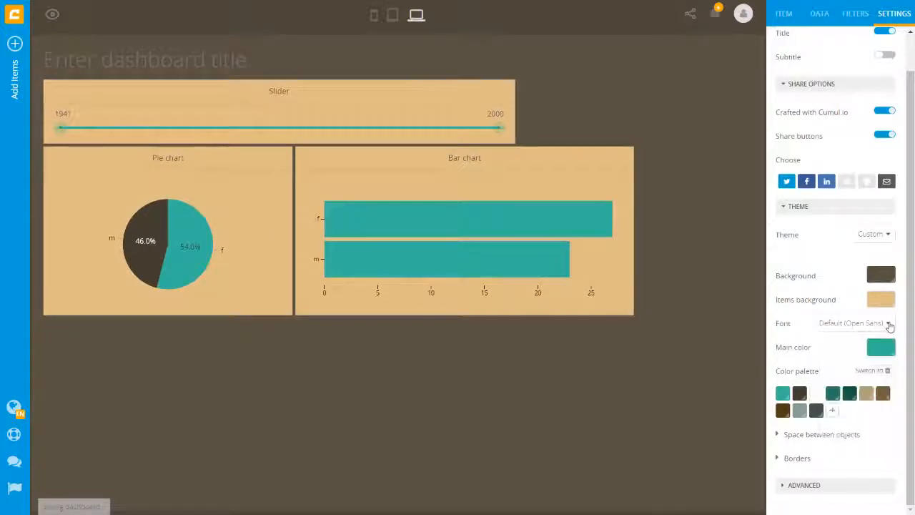
# - Raise both vertical and horizontal spacing between items to 10 px
pyautogui.click(864, 430)
pyautogui.scroll(-1, 865, 418)
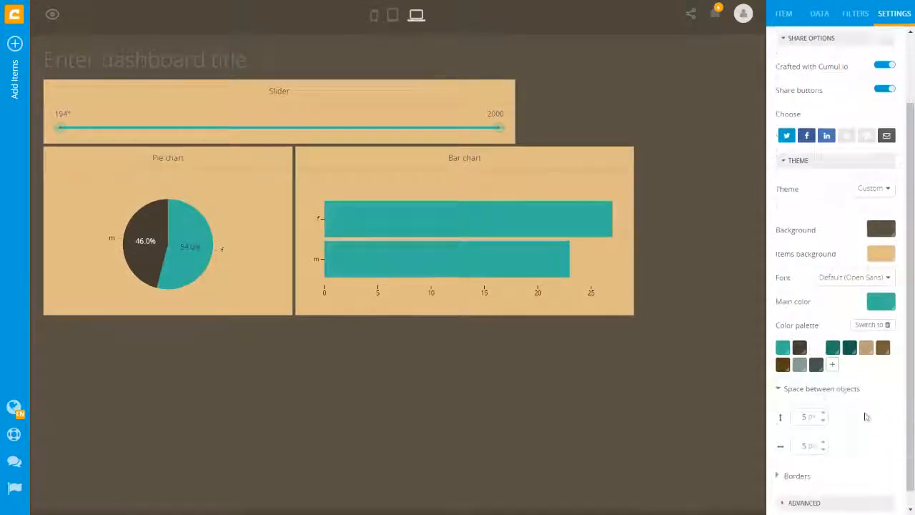
pyautogui.click(824, 396)
pyautogui.click(824, 397)
pyautogui.click(824, 397)
pyautogui.click(823, 397)
pyautogui.click(824, 397)
pyautogui.click(823, 426)
pyautogui.click(824, 426)
pyautogui.click(824, 426)
pyautogui.click(823, 426)
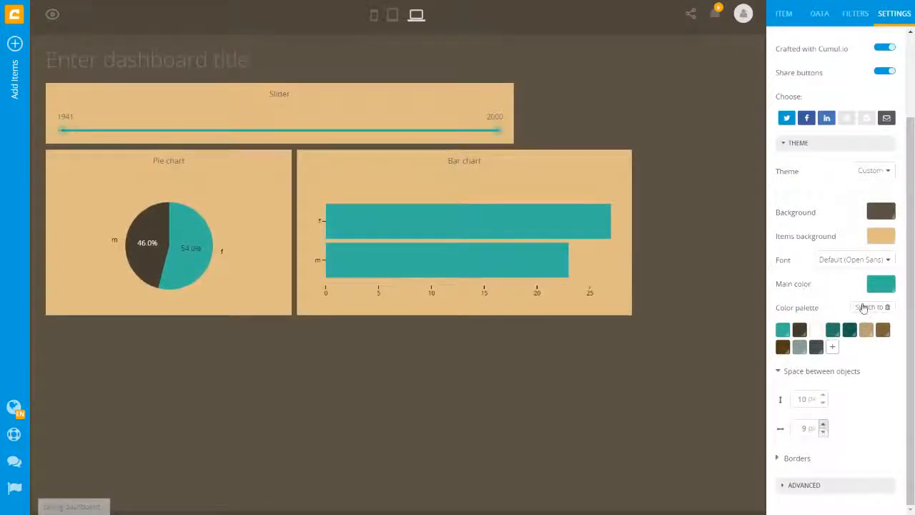
# - Set the main colour to red and the item borders to dotted
pyautogui.click(880, 286)
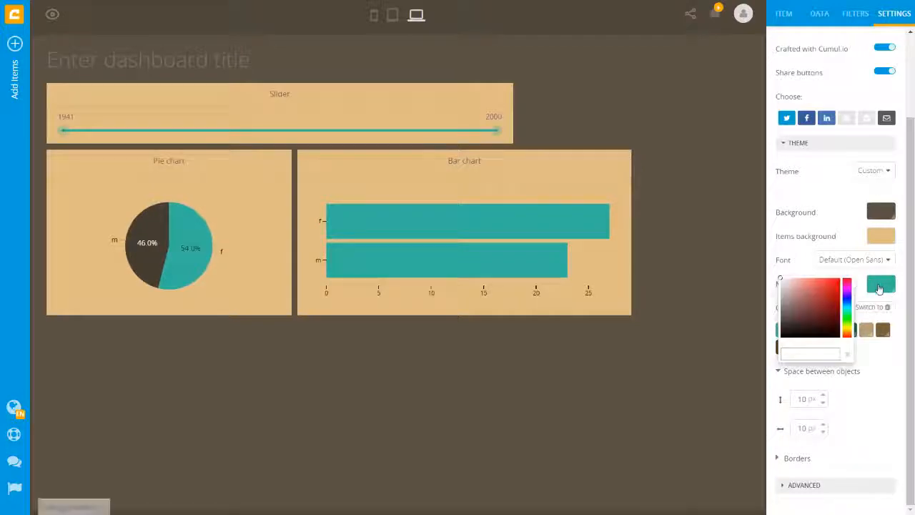
pyautogui.click(822, 284)
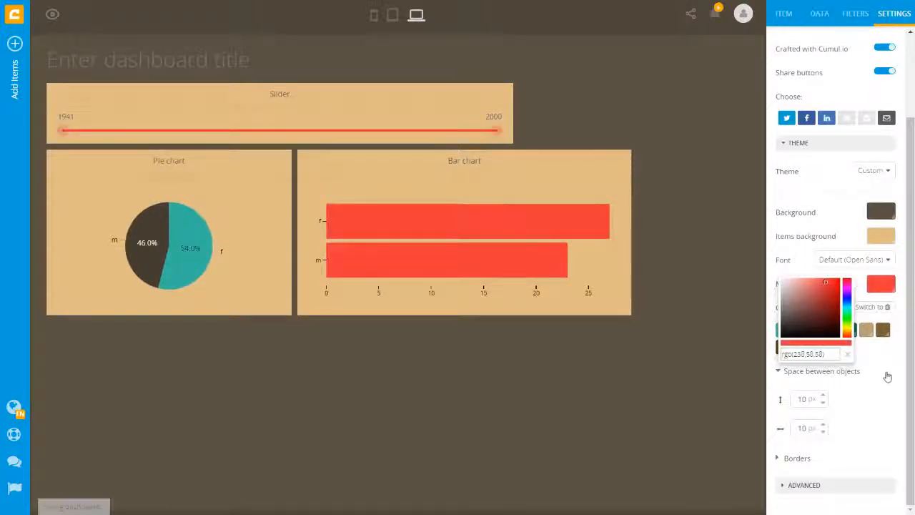
pyautogui.click(910, 384)
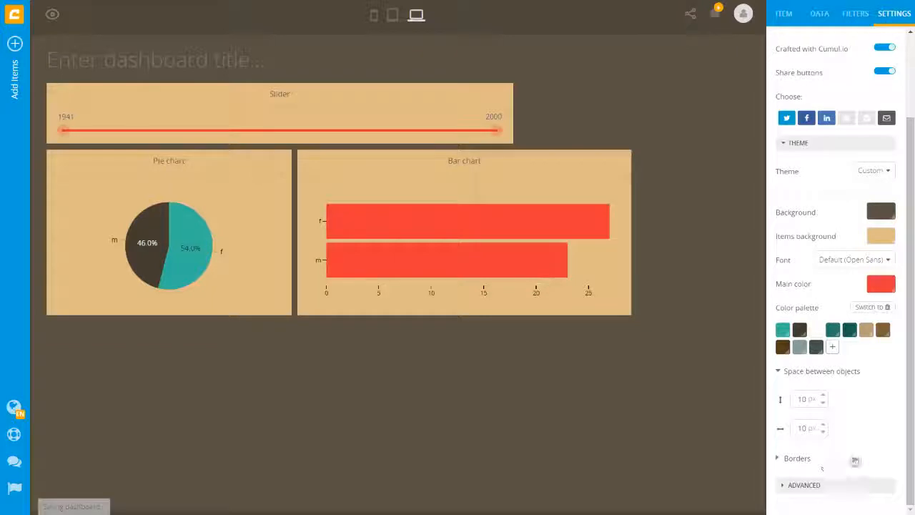
pyautogui.click(855, 459)
pyautogui.scroll(-2, 850, 443)
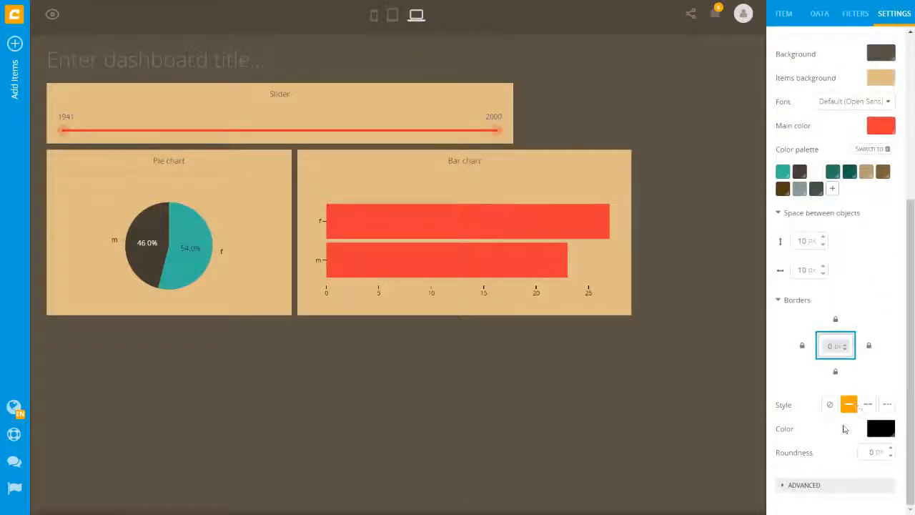
pyautogui.click(886, 405)
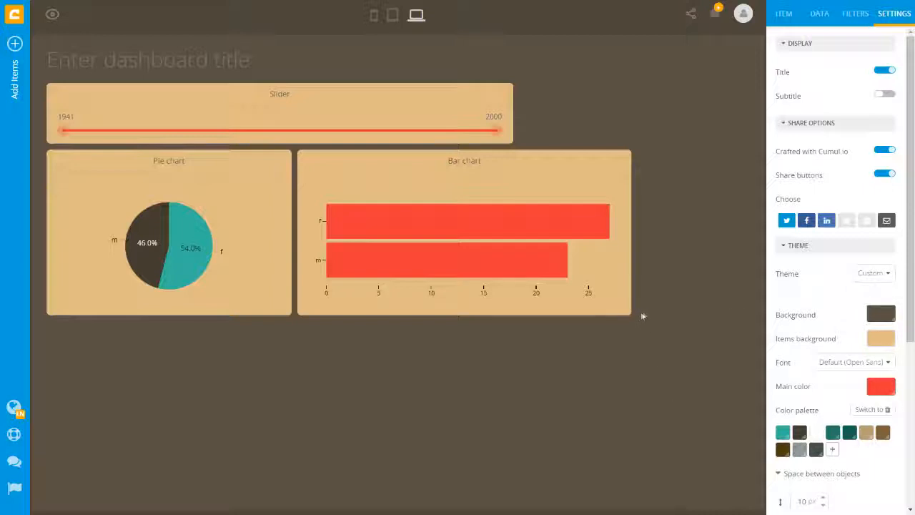
# - Give the bar chart a Custom theme with a green background
pyautogui.moveTo(614, 229)
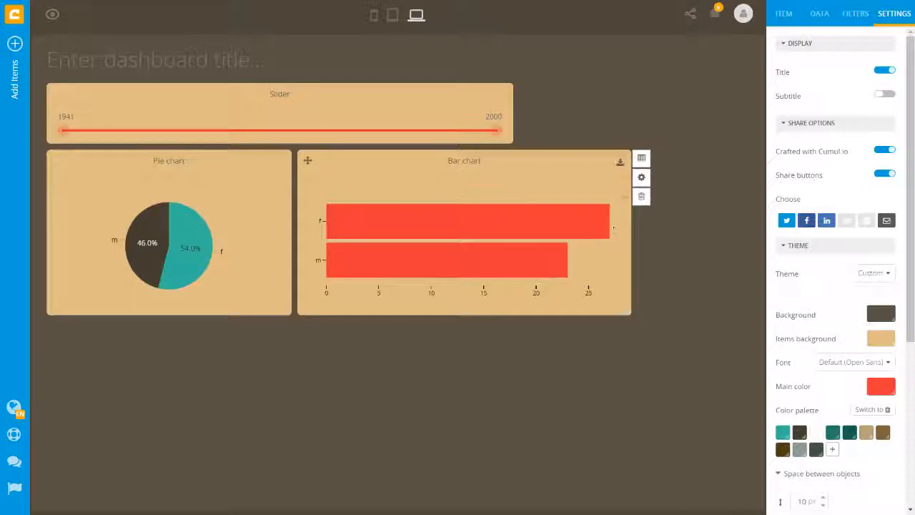
pyautogui.click(641, 178)
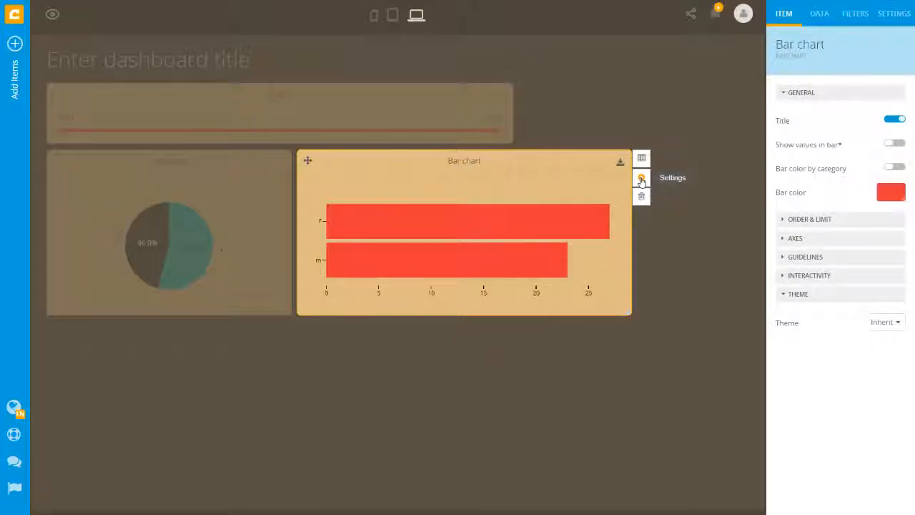
pyautogui.click(890, 324)
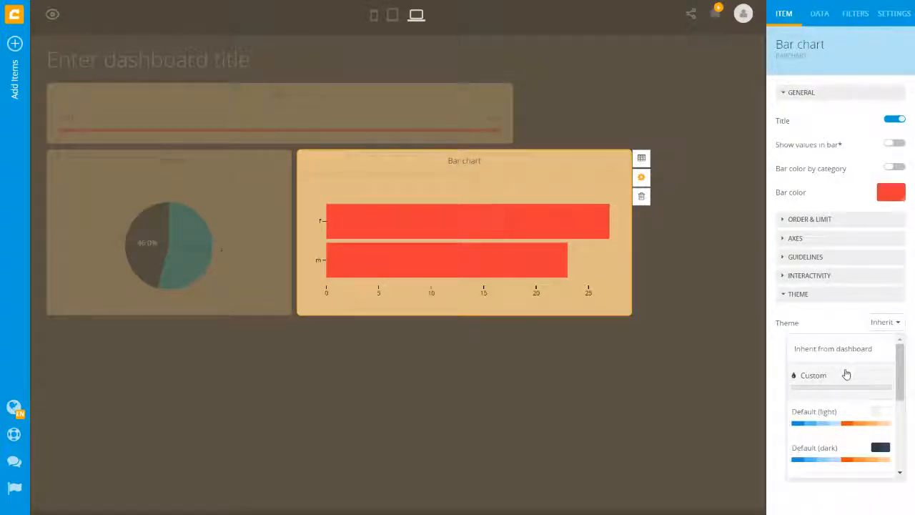
pyautogui.click(828, 390)
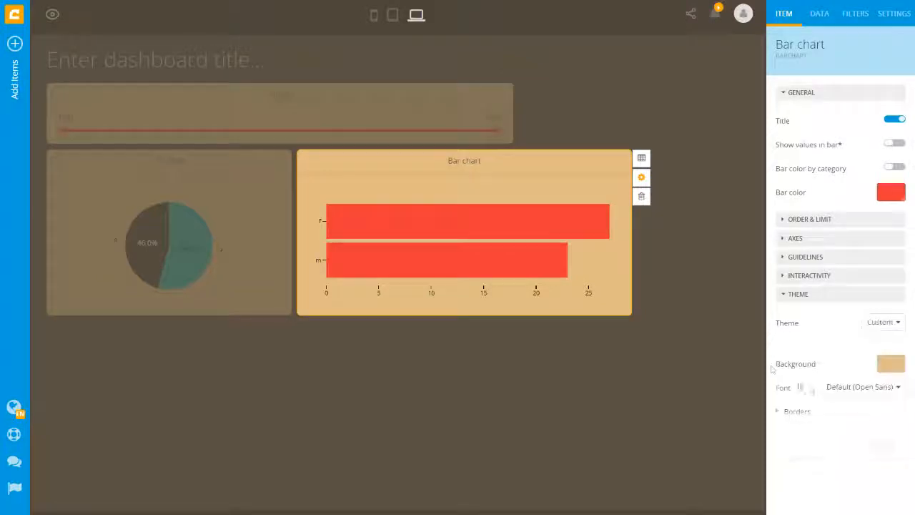
pyautogui.click(799, 415)
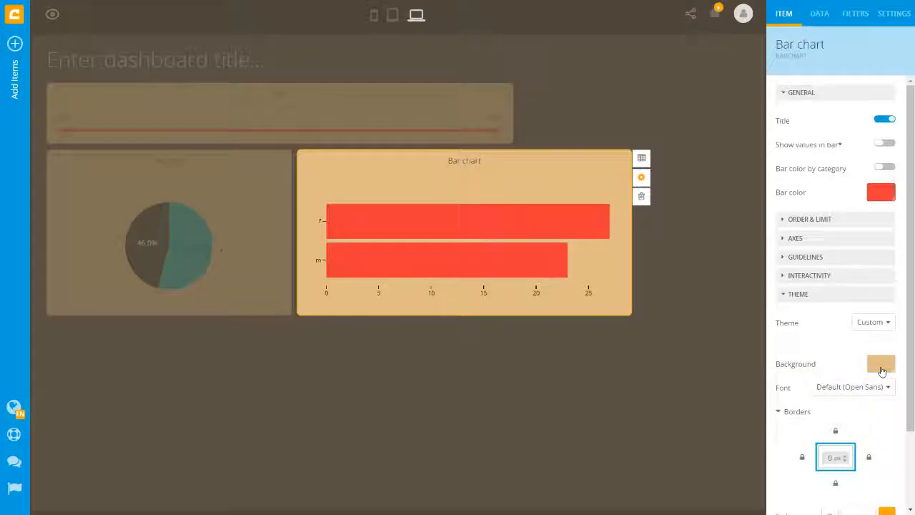
pyautogui.click(882, 371)
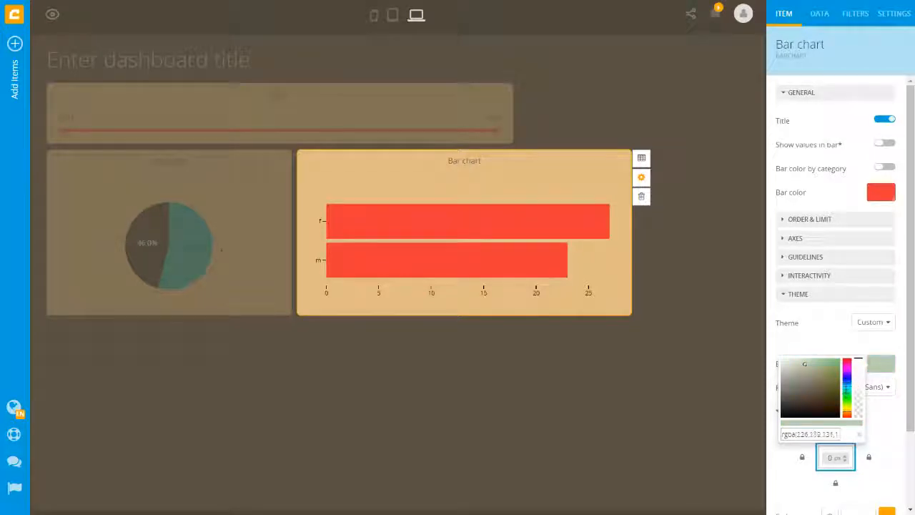
pyautogui.click(847, 392)
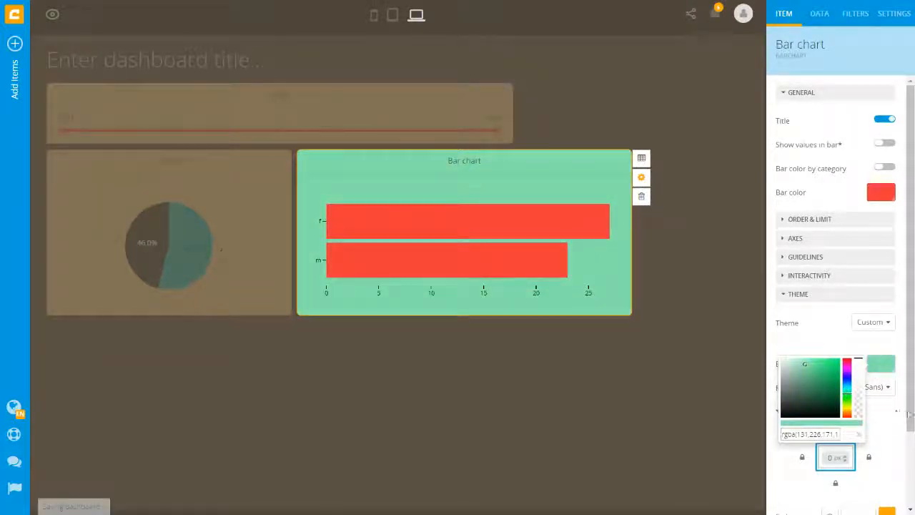
# - Give the bar chart 1 px solid borders on all sides with 10 px rounded corners
pyautogui.scroll(-2, 839, 410)
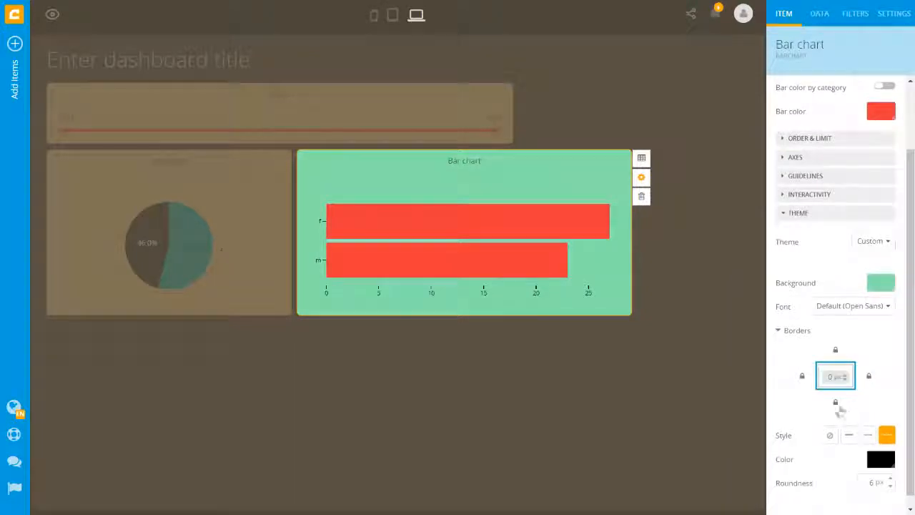
pyautogui.click(837, 406)
pyautogui.click(844, 393)
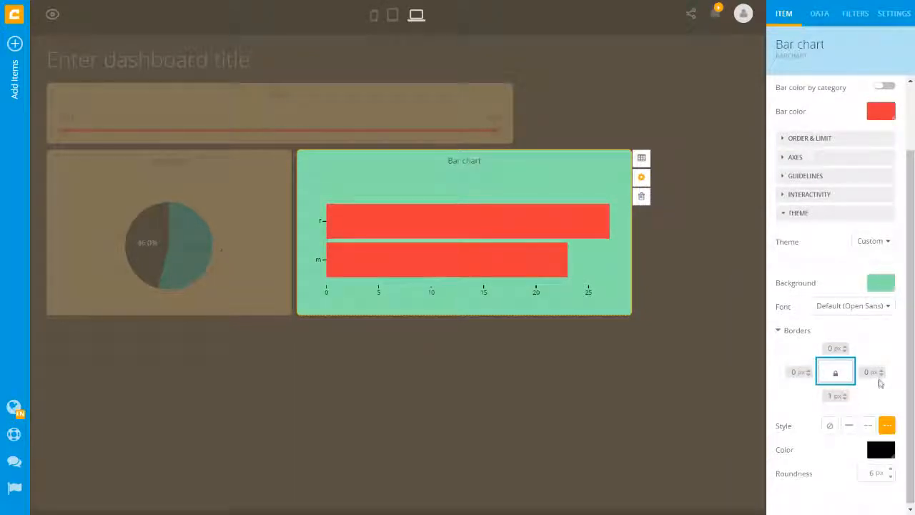
pyautogui.click(881, 372)
pyautogui.click(809, 370)
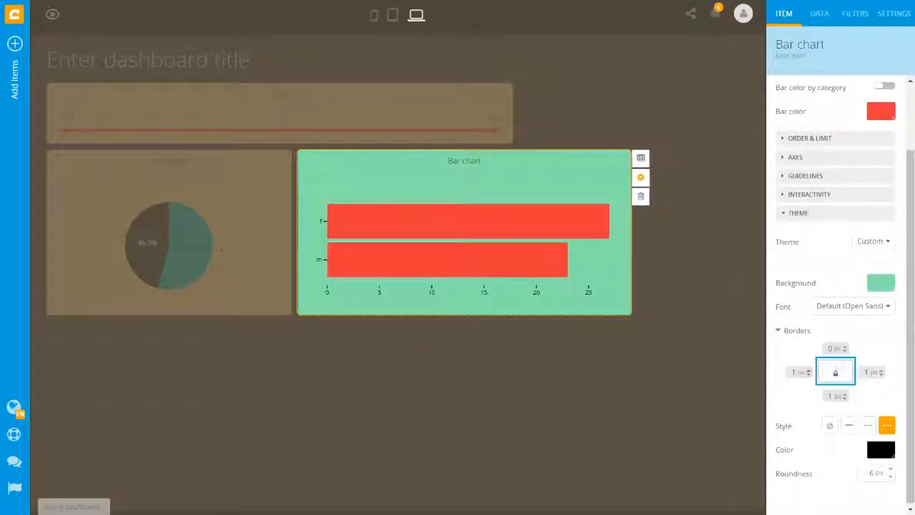
pyautogui.click(847, 349)
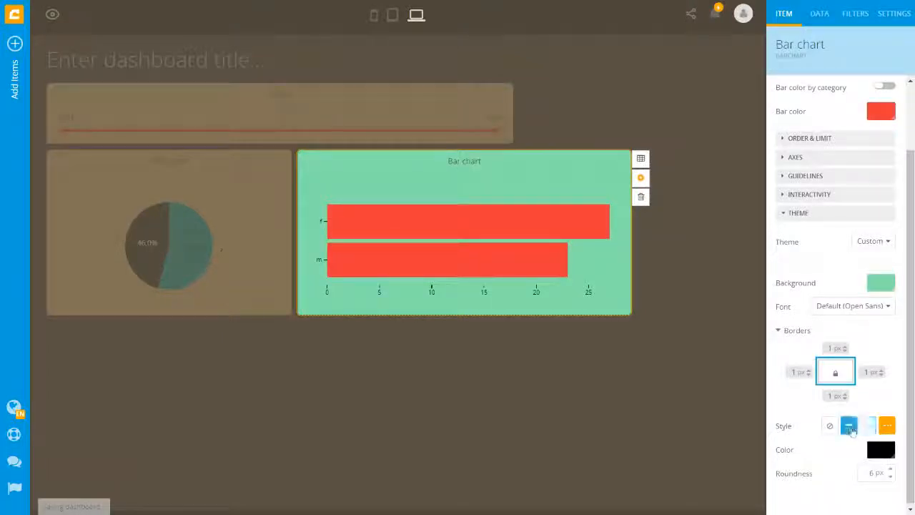
pyautogui.click(849, 425)
pyautogui.click(891, 470)
pyautogui.click(892, 470)
pyautogui.click(891, 469)
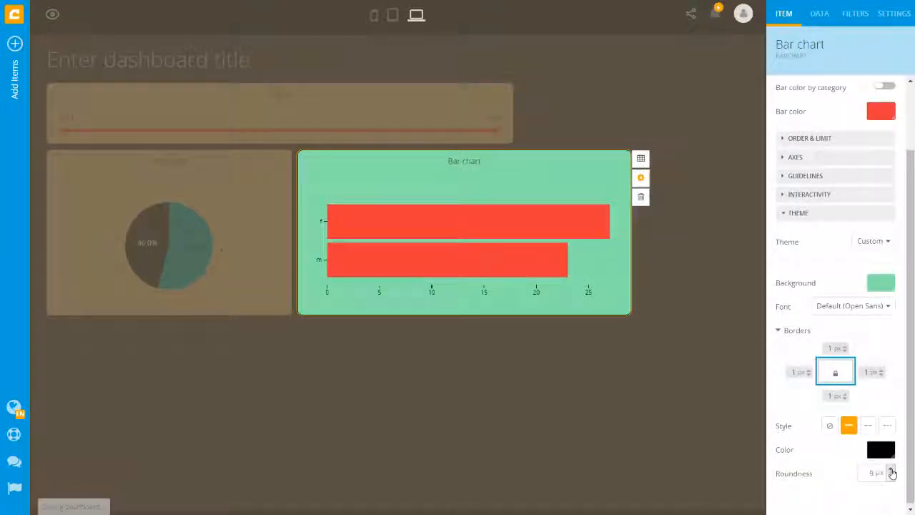
# - Set the bar chart font to Georgia and the bar colour to blue
pyautogui.click(885, 307)
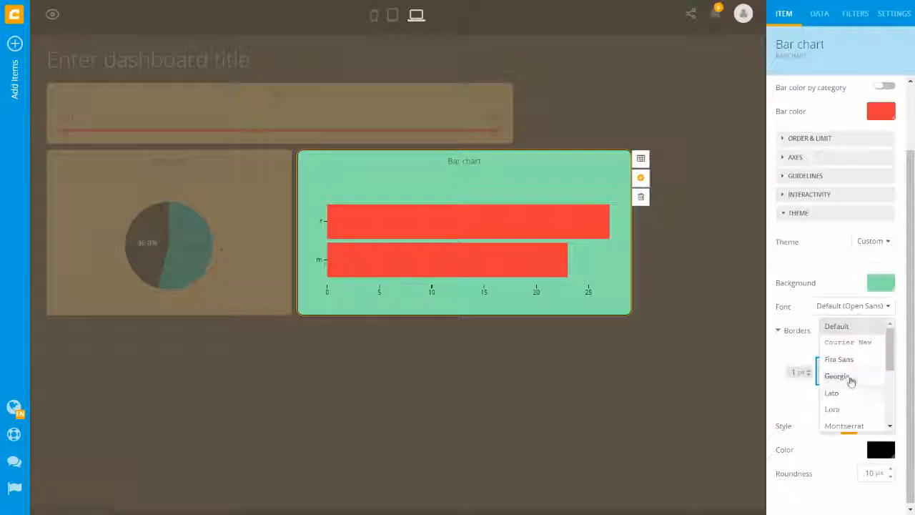
pyautogui.click(851, 377)
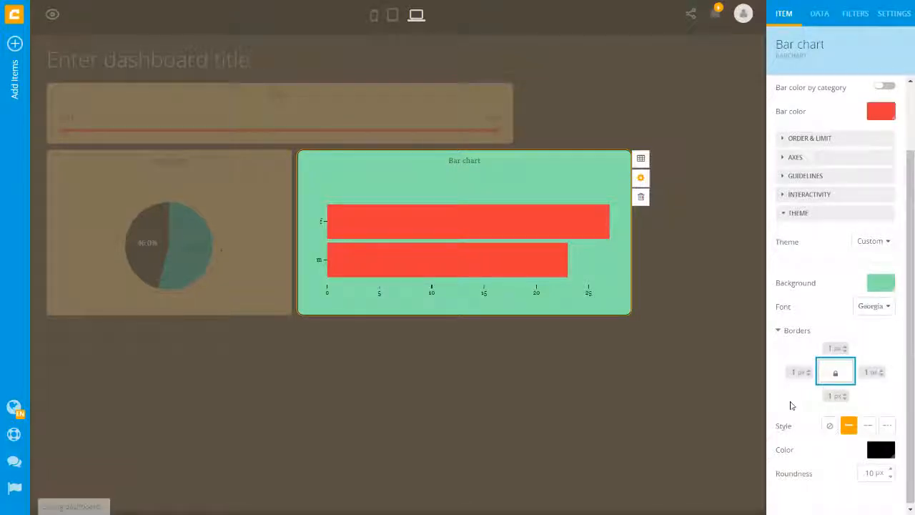
pyautogui.click(878, 115)
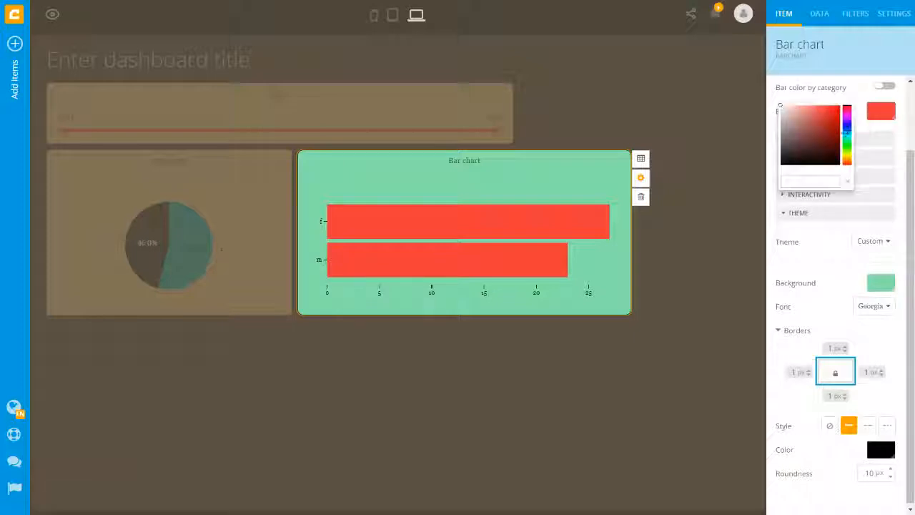
pyautogui.click(847, 124)
pyautogui.click(832, 108)
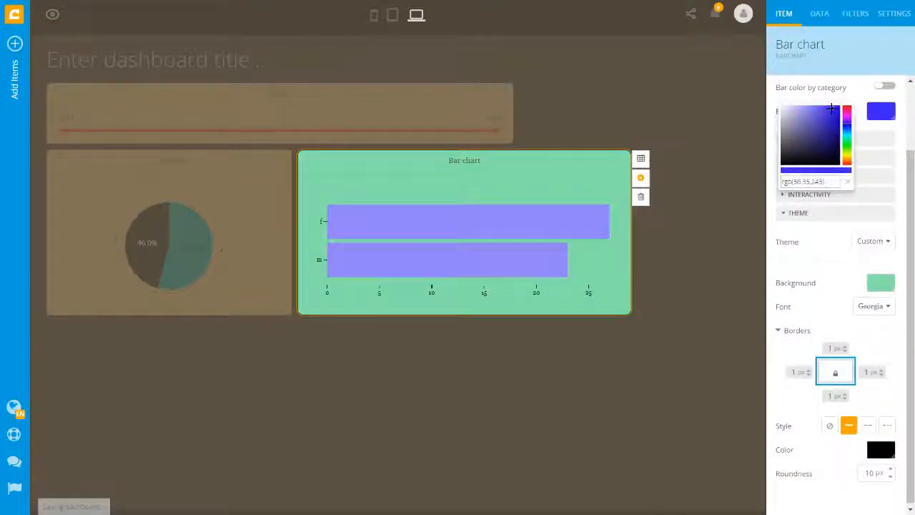
pyautogui.click(821, 263)
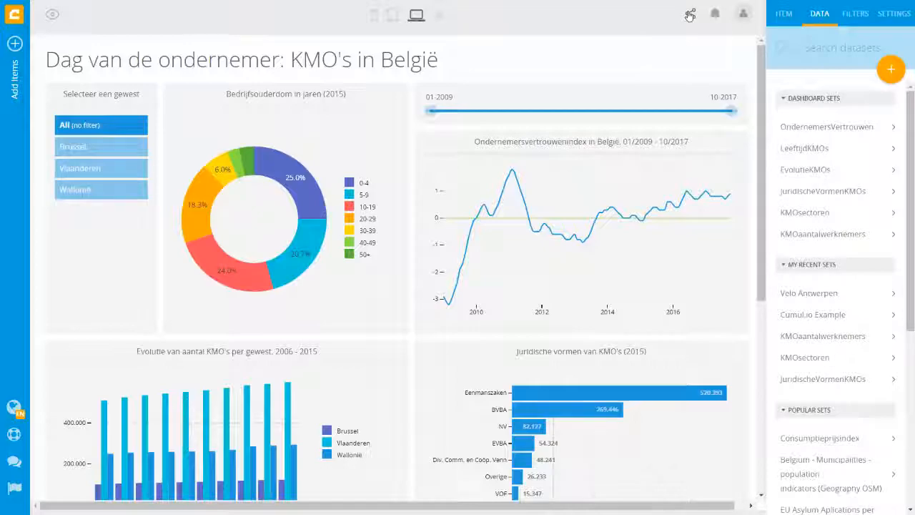
# - Share the KMO dashboard with a searched-for user and give them Can edit permission
pyautogui.click(690, 15)
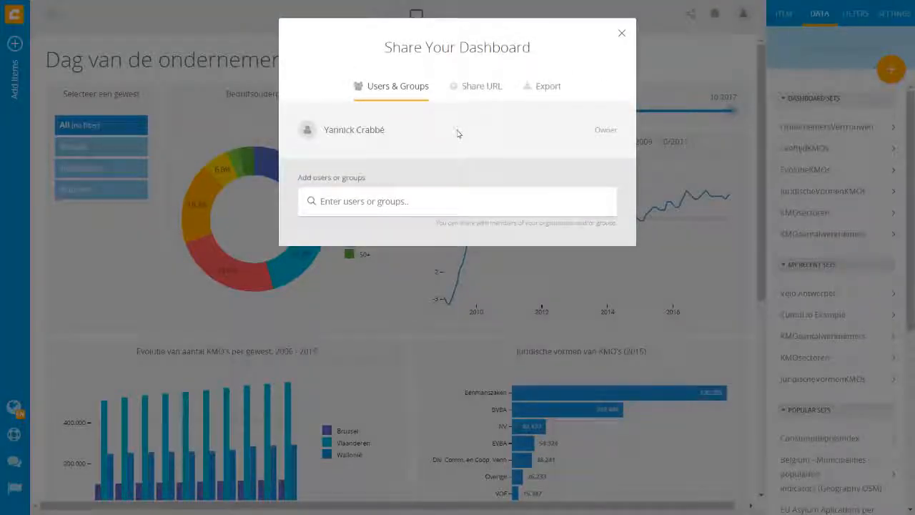
pyautogui.click(448, 201)
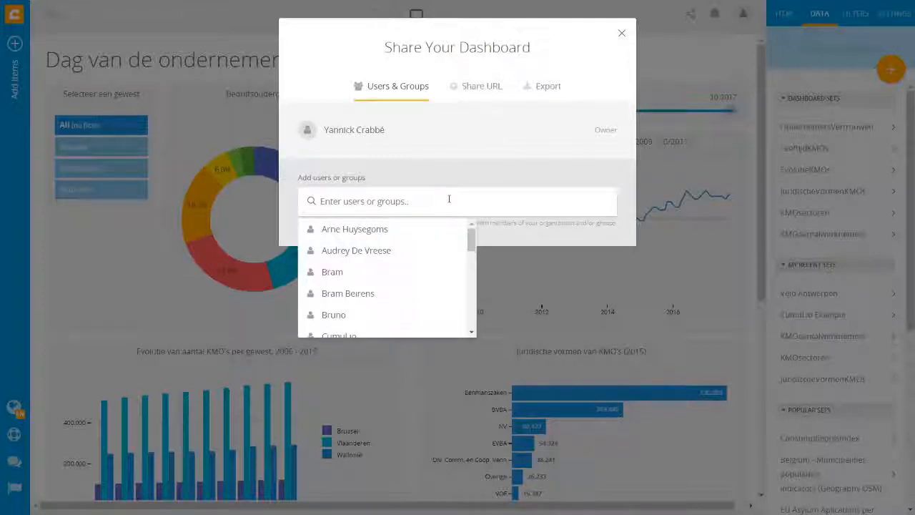
pyautogui.write('Bruno')
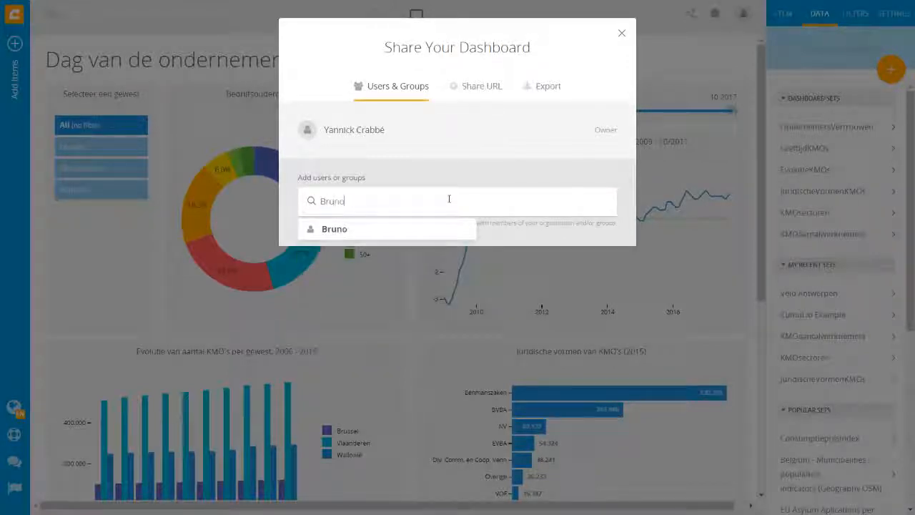
pyautogui.click(431, 229)
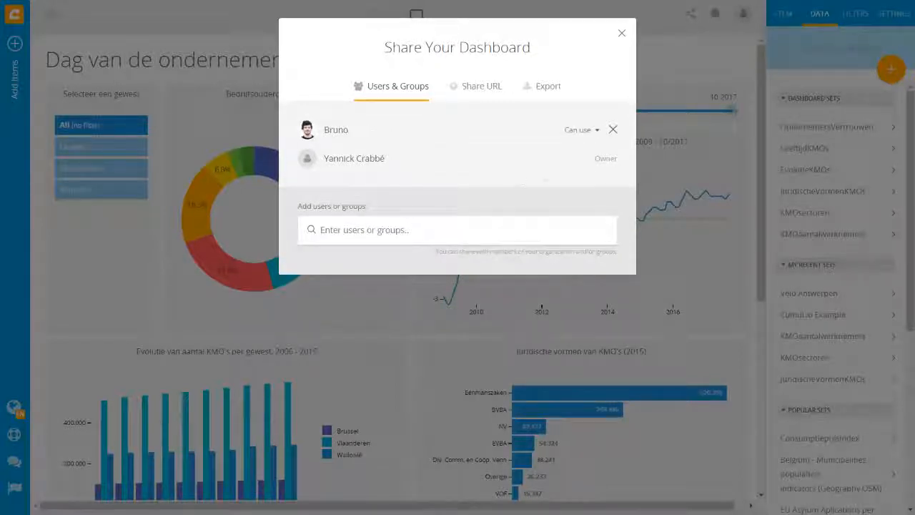
pyautogui.click(596, 130)
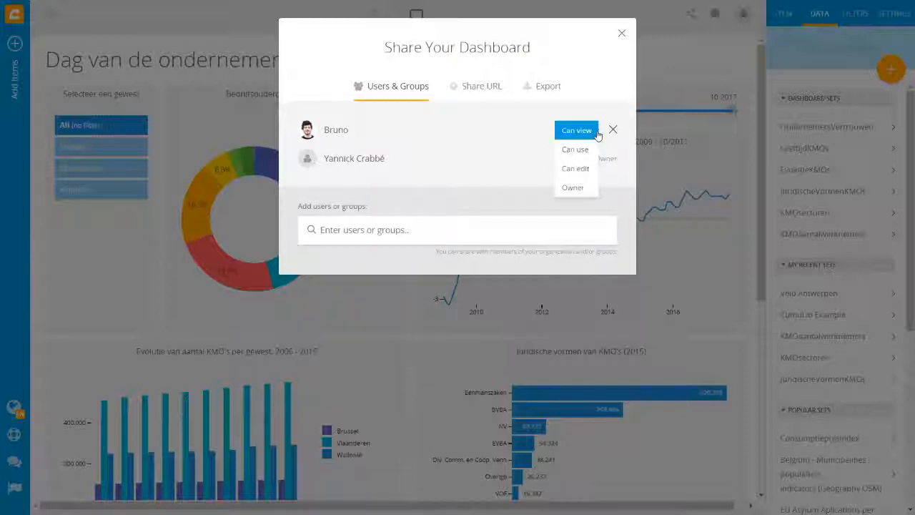
pyautogui.click(585, 168)
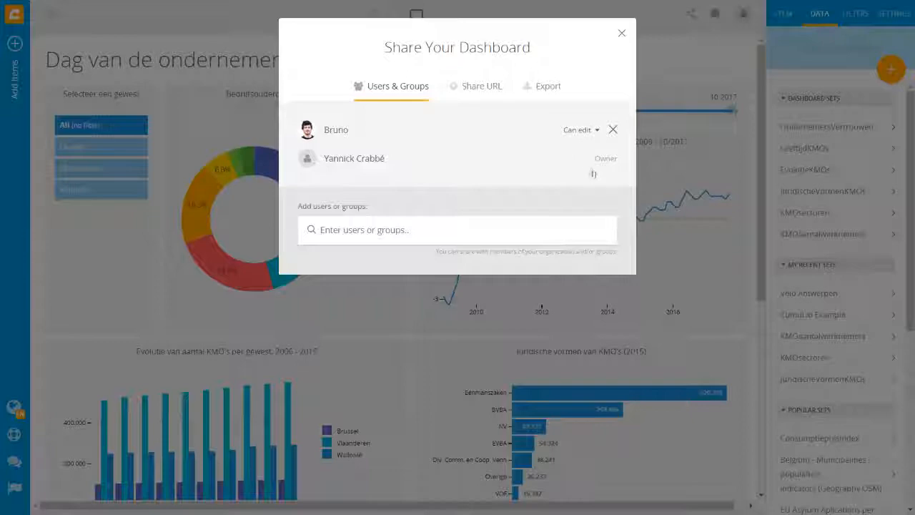
pyautogui.click(622, 33)
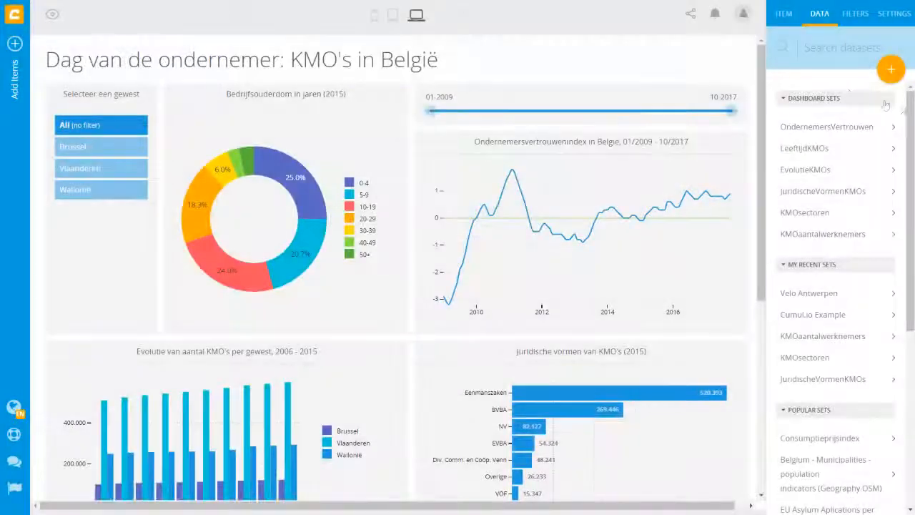
# - Select OndernemersVertrouwen in the Data panel and view its value table in the data editor
pyautogui.click(838, 129)
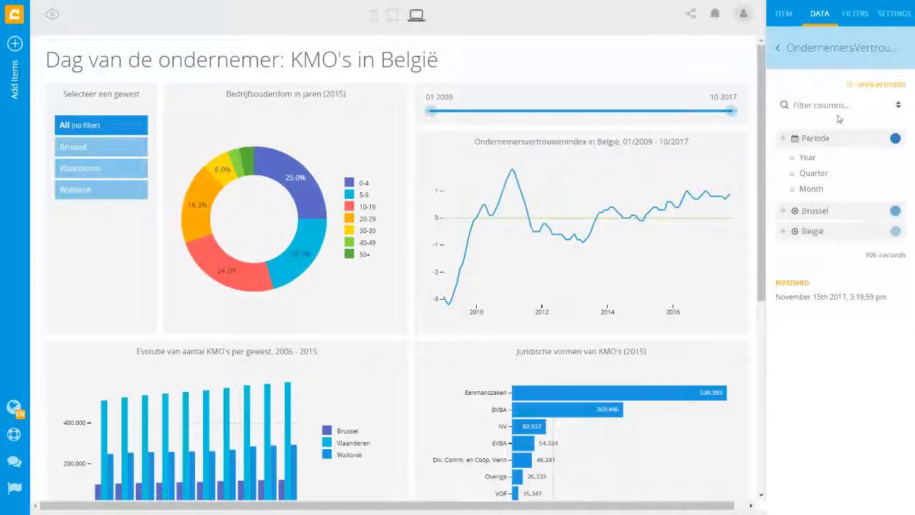
pyautogui.click(882, 85)
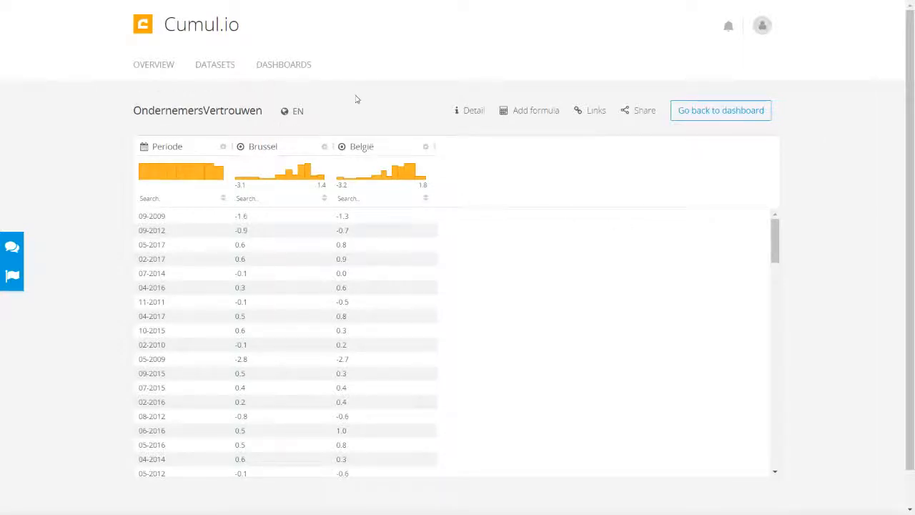
# - Share the OndernemersVertrouwen dataset with a colleague found by name search
pyautogui.click(644, 114)
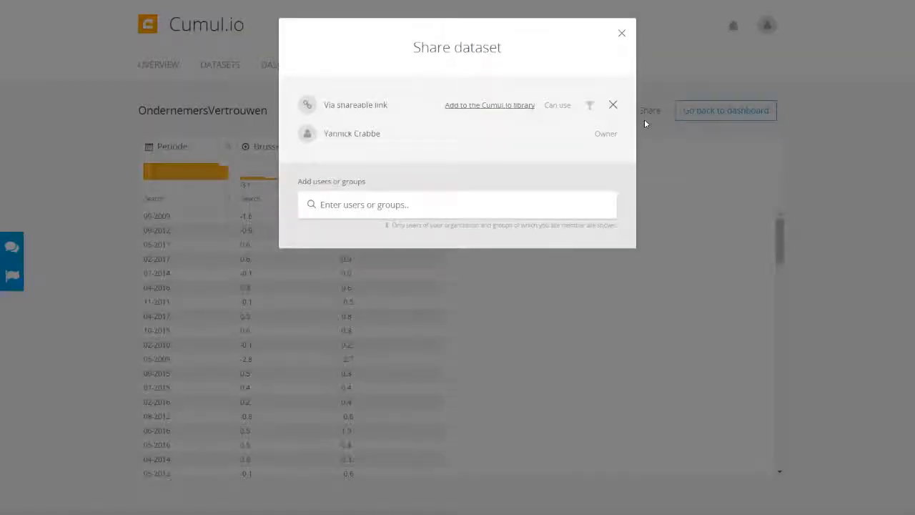
pyautogui.click(391, 204)
pyautogui.write('Bru')
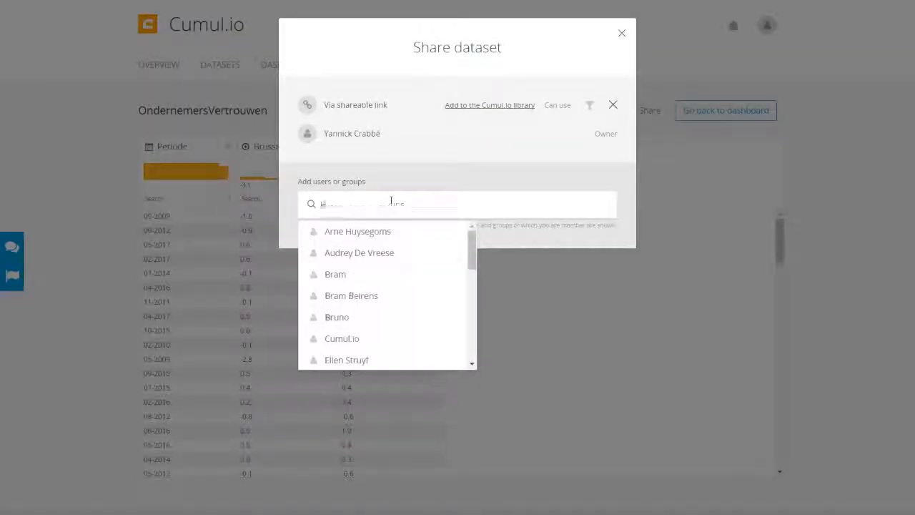
pyautogui.write('no')
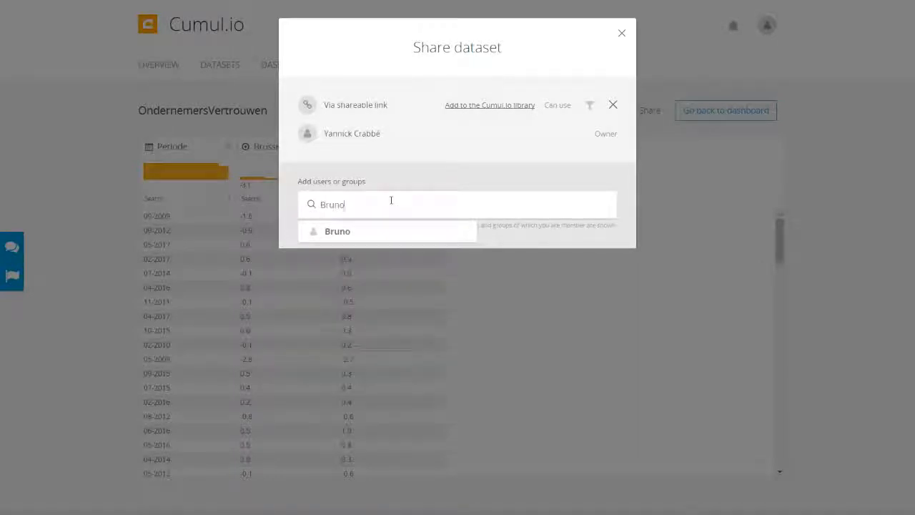
pyautogui.click(409, 233)
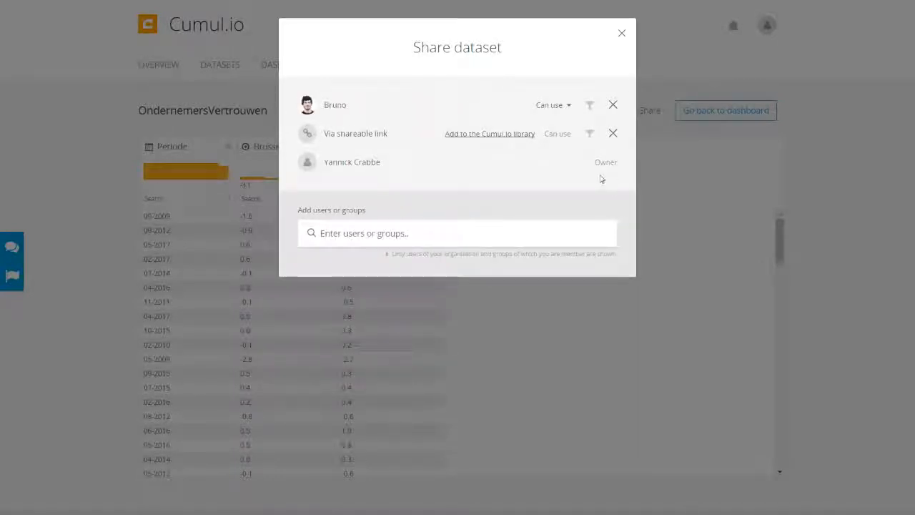
# - Limit that user's access with a filter of Periode less than May 2017
pyautogui.click(590, 107)
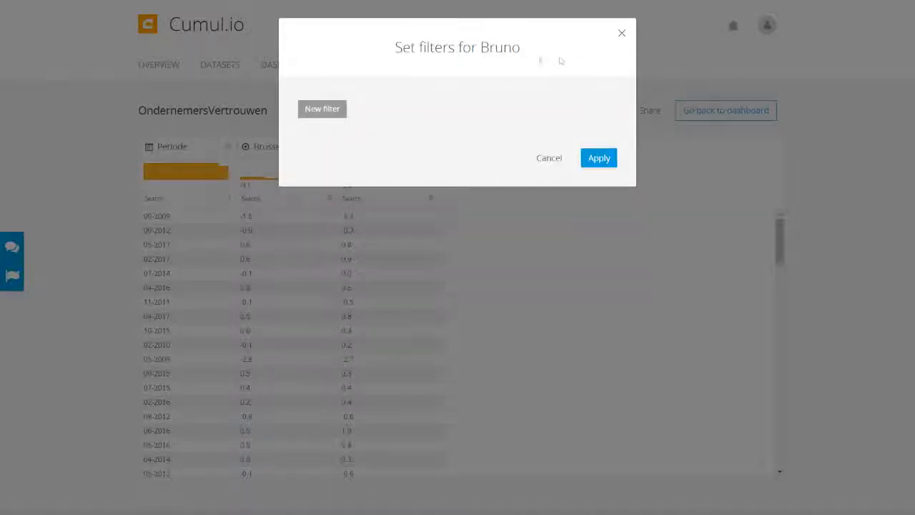
pyautogui.click(323, 115)
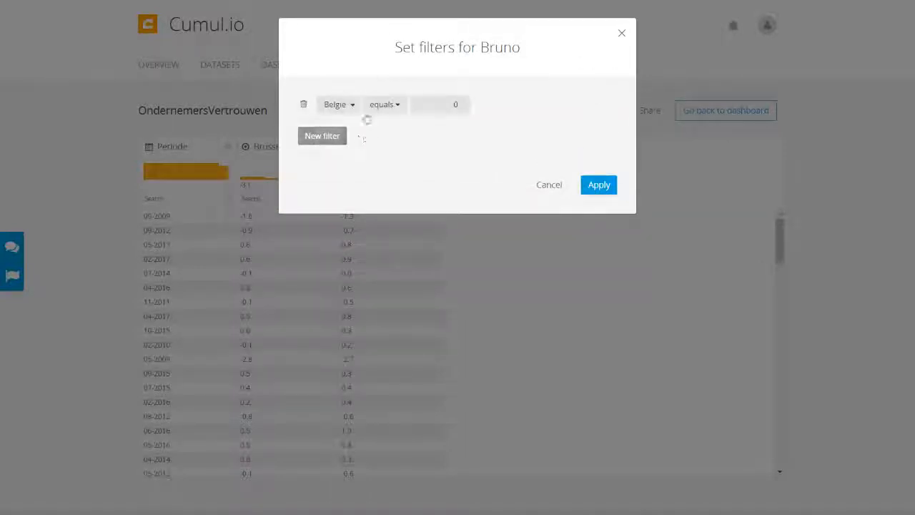
pyautogui.click(349, 106)
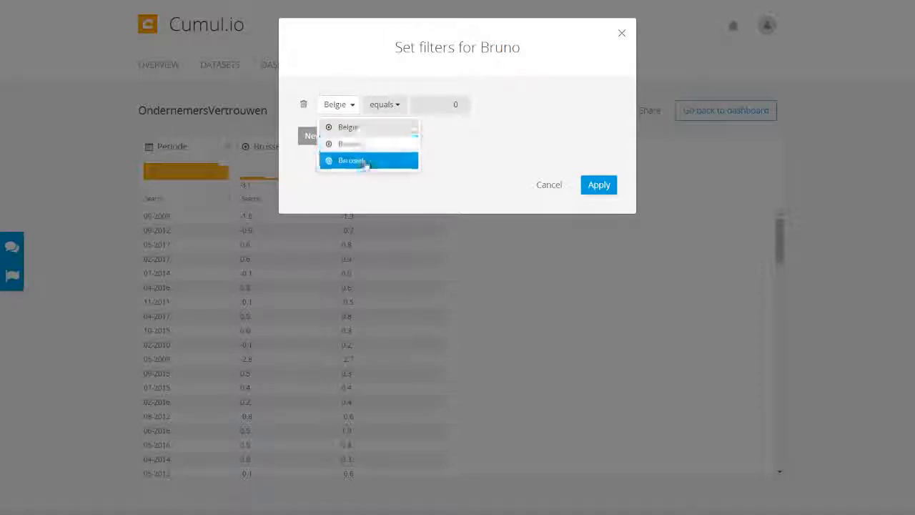
pyautogui.click(376, 160)
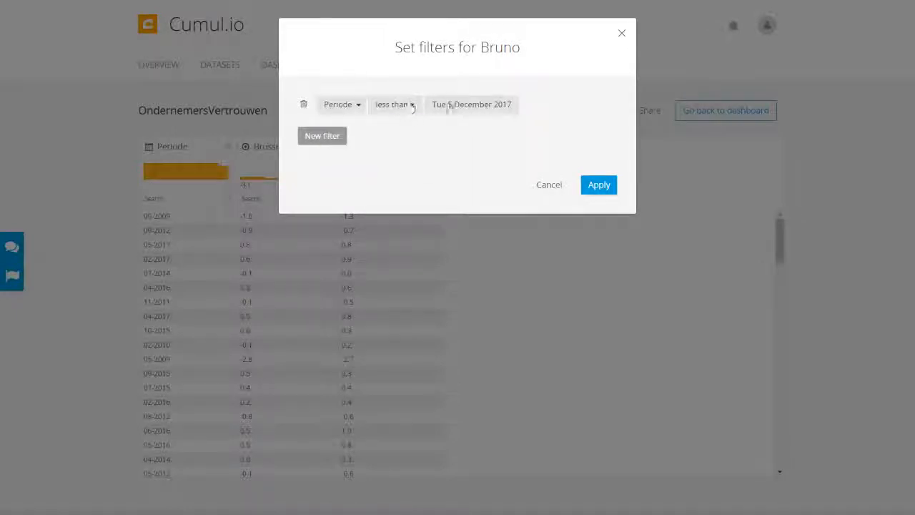
pyautogui.click(474, 110)
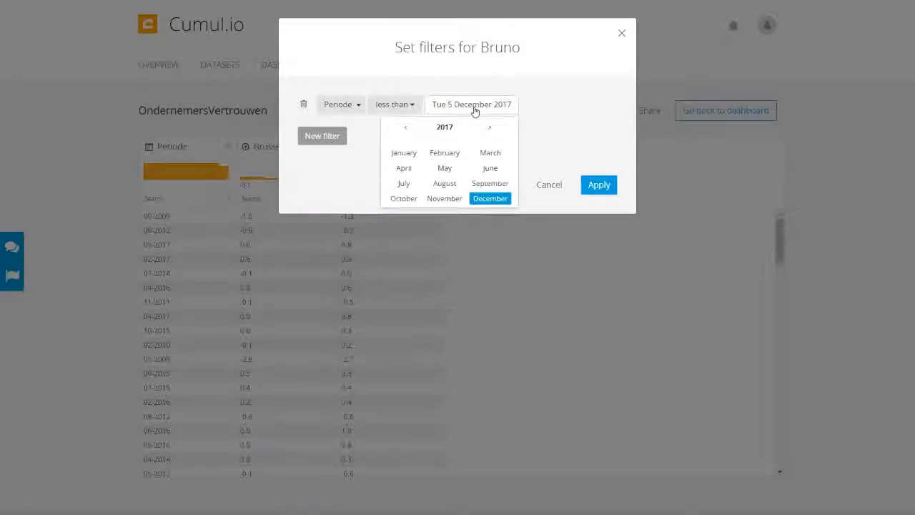
pyautogui.click(445, 169)
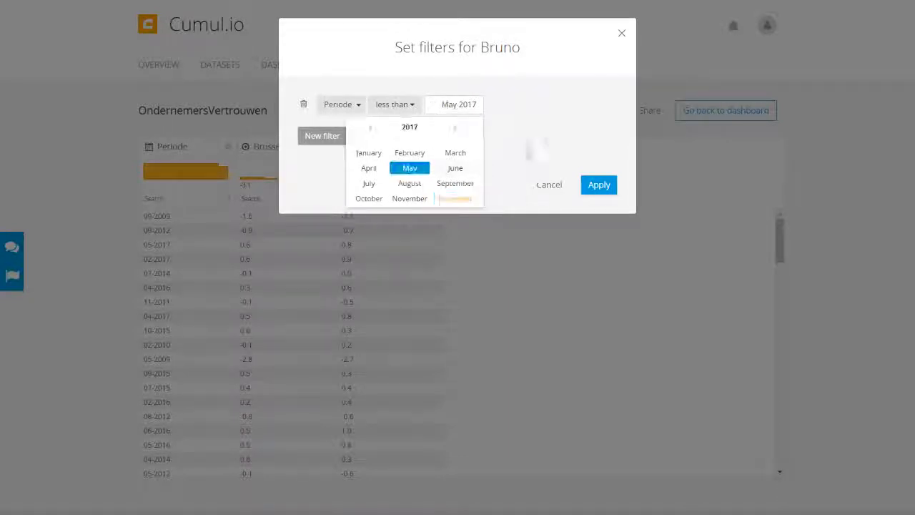
pyautogui.click(597, 188)
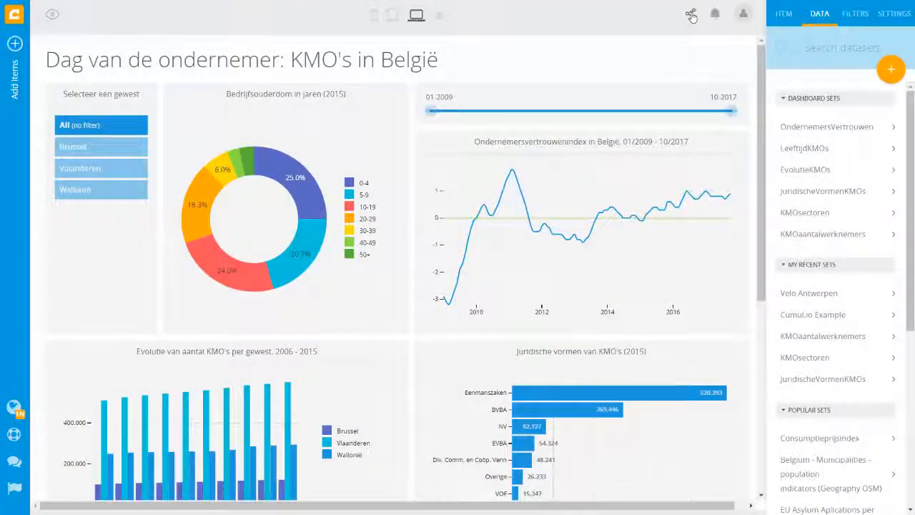
# - Enable the dashboard's private share URL, also sharing its datasets, and open the link in a new window
pyautogui.click(691, 15)
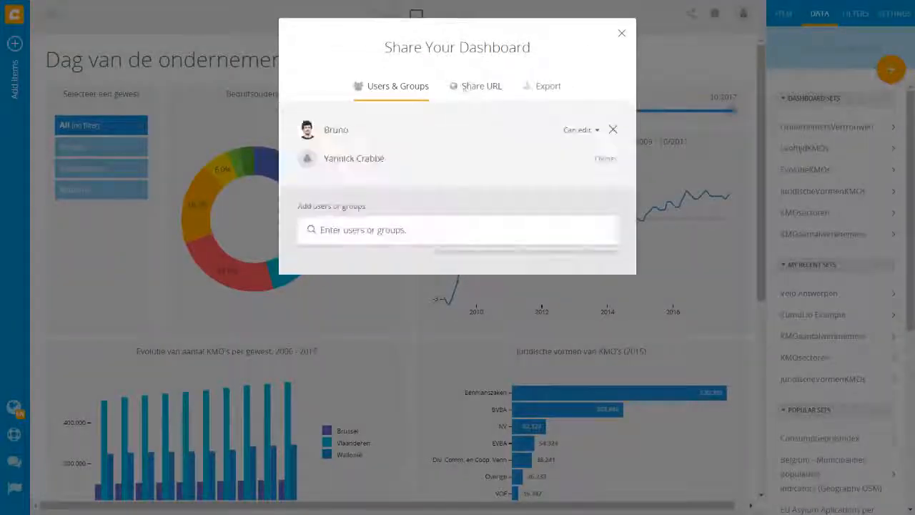
pyautogui.click(489, 87)
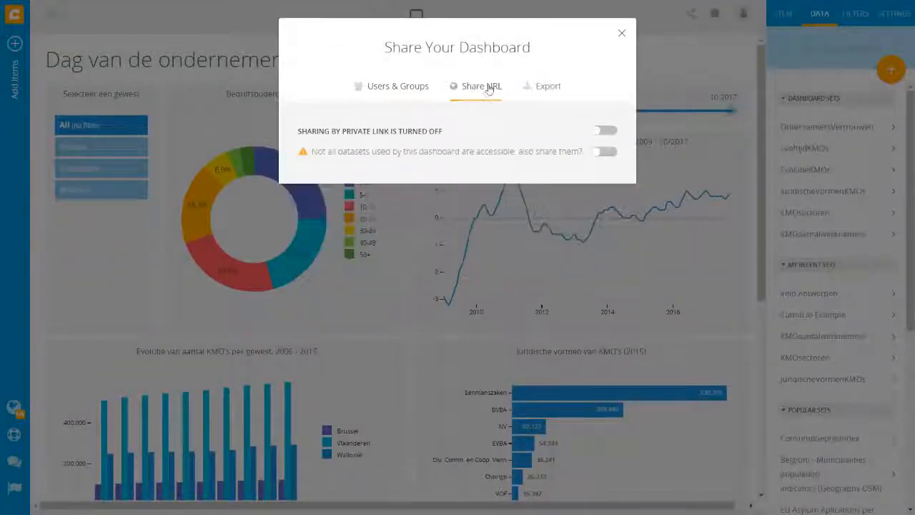
pyautogui.click(606, 132)
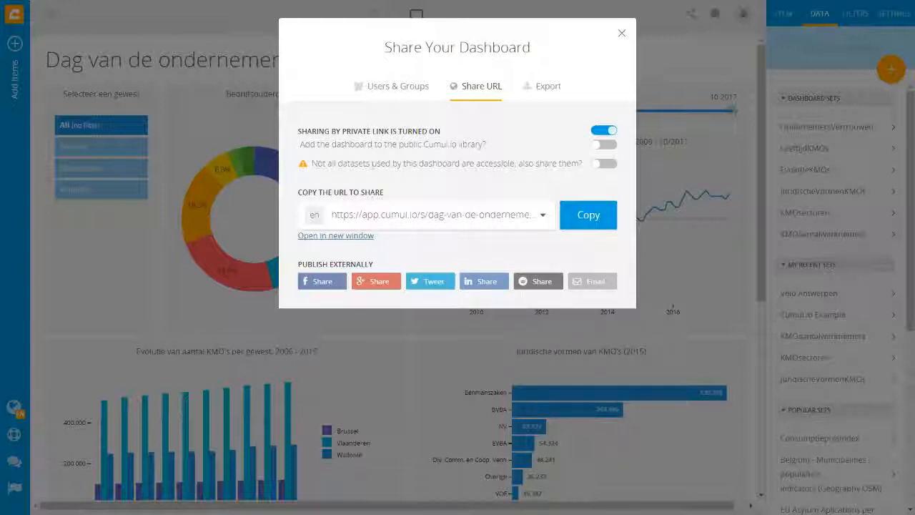
pyautogui.click(602, 166)
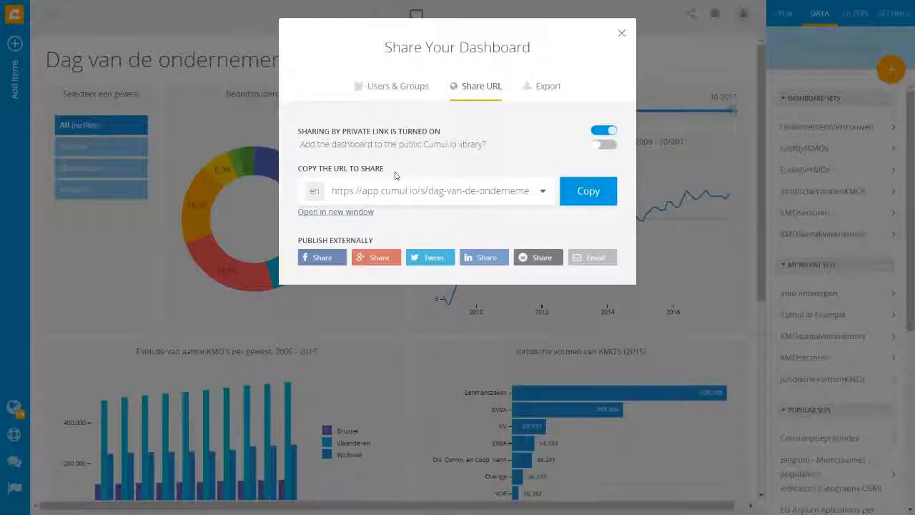
pyautogui.click(356, 213)
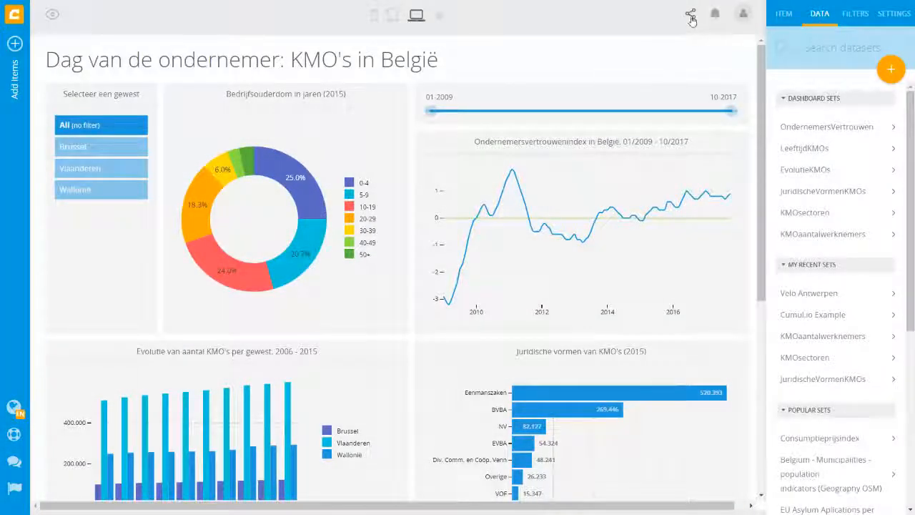
# - Set the dashboard export to PDF for direct download, leaving 'Send via e-mail now' off
pyautogui.click(691, 16)
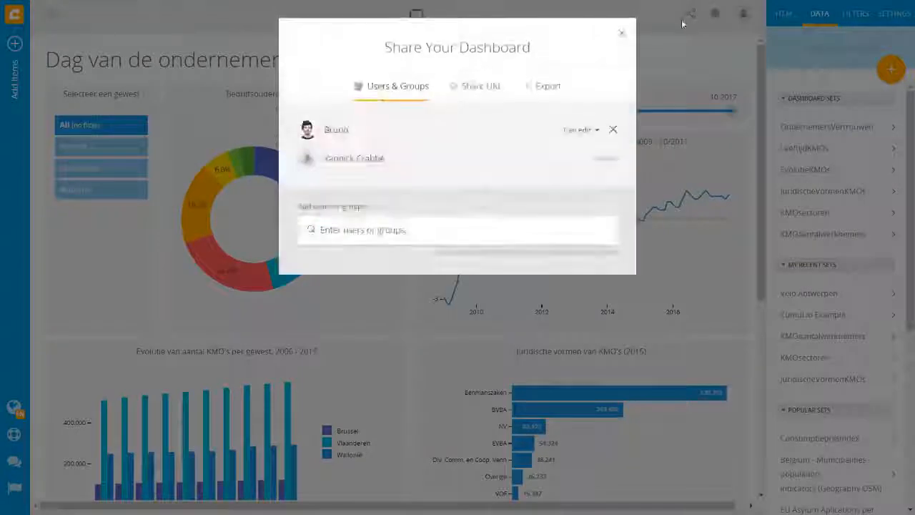
pyautogui.click(548, 87)
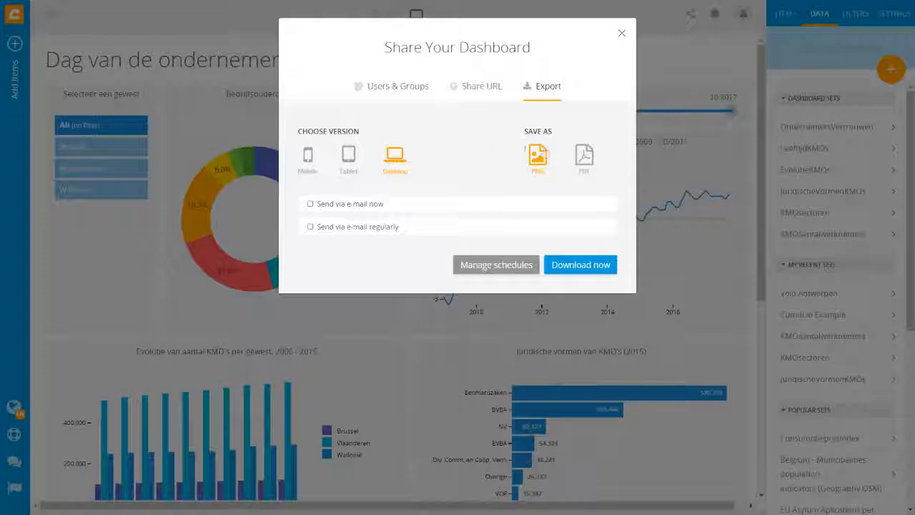
pyautogui.click(585, 155)
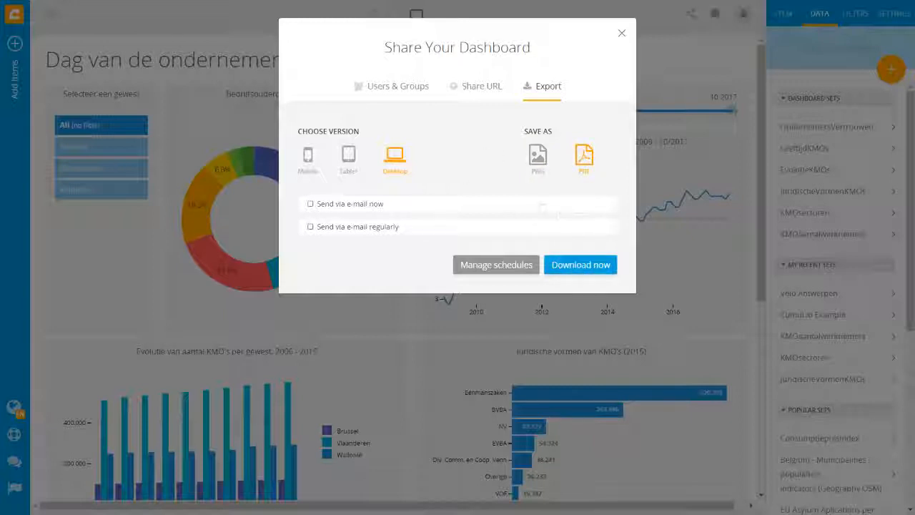
pyautogui.click(376, 205)
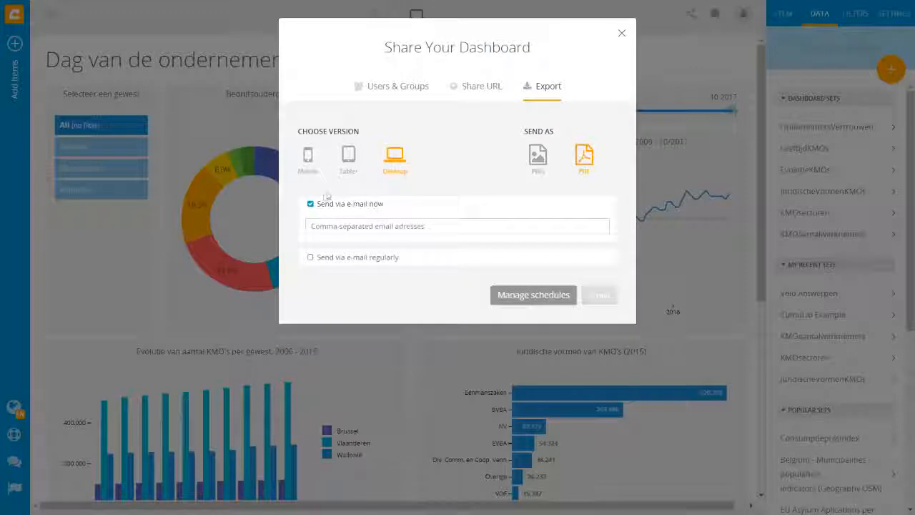
pyautogui.click(356, 206)
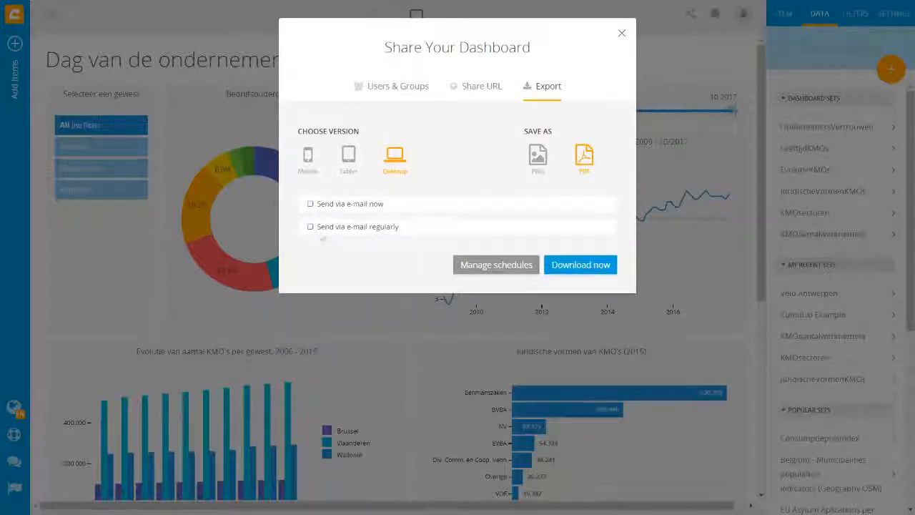
# - Turn on regular e-mail delivery to the recipient's address at a Weekly frequency
pyautogui.click(414, 230)
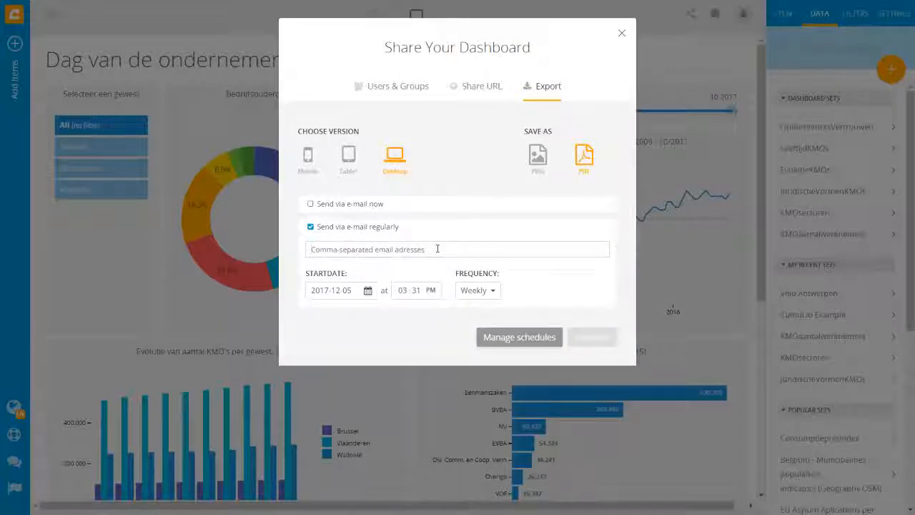
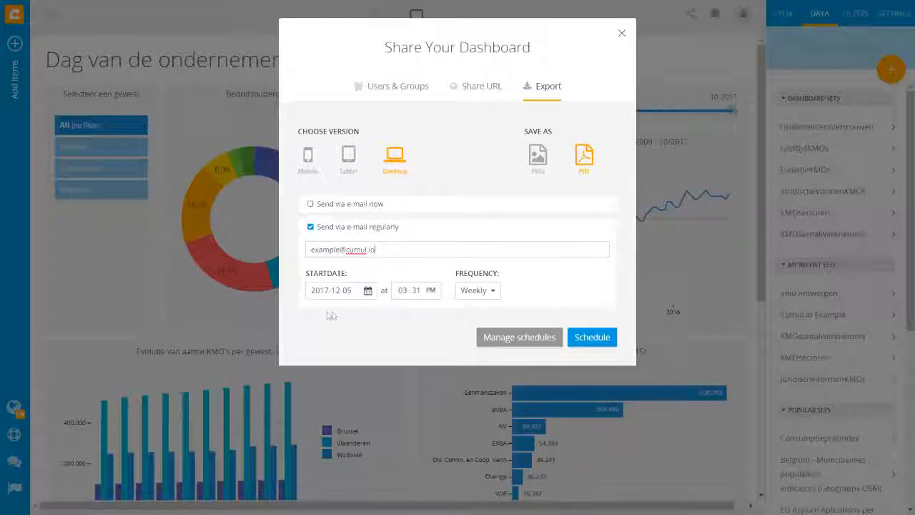
pyautogui.click(492, 291)
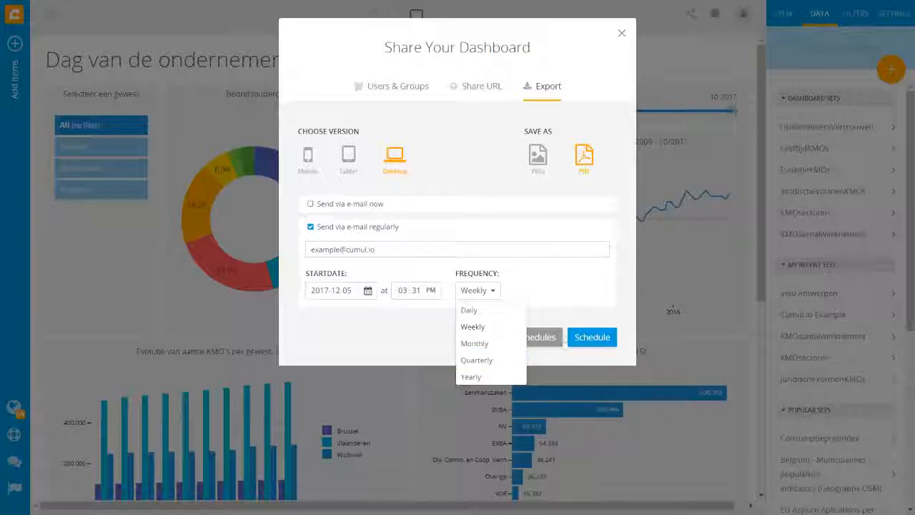
pyautogui.click(548, 290)
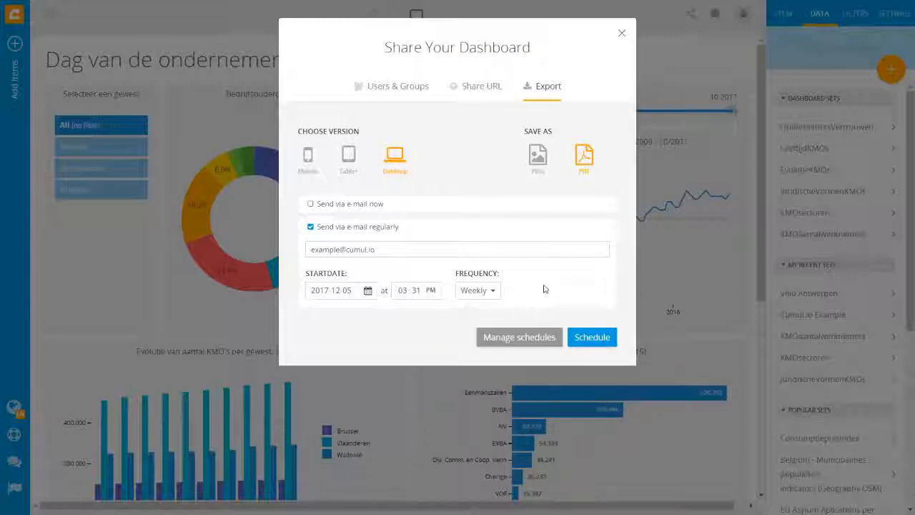
# - Start the weekly PDF schedule on 11 December 2017 at 09:00 AM and save it
pyautogui.click(369, 292)
pyautogui.click(320, 384)
pyautogui.click(404, 291)
pyautogui.write('9 ')
pyautogui.write('00')
pyautogui.click(432, 292)
pyautogui.click(593, 338)
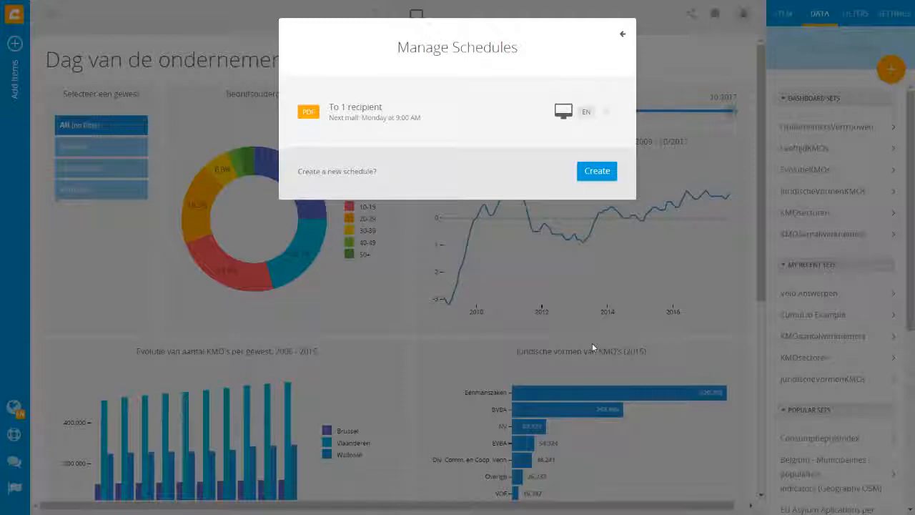
pyautogui.click(603, 178)
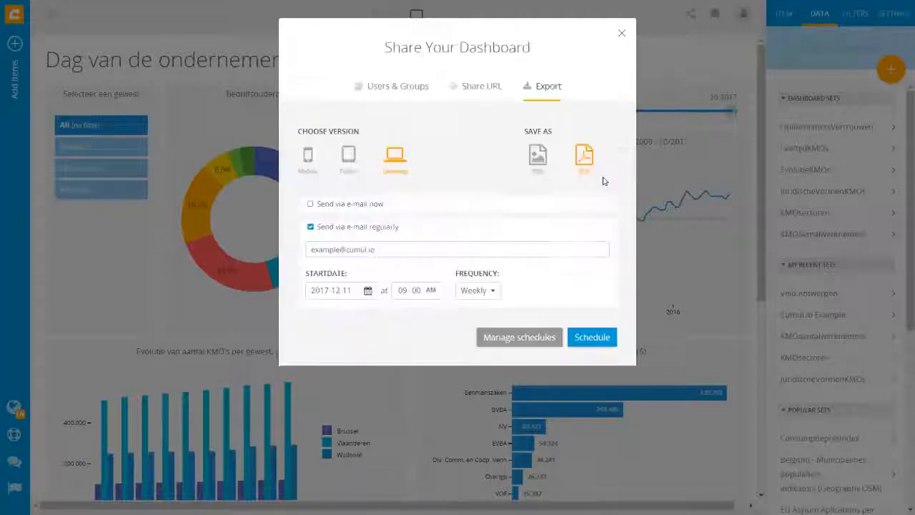